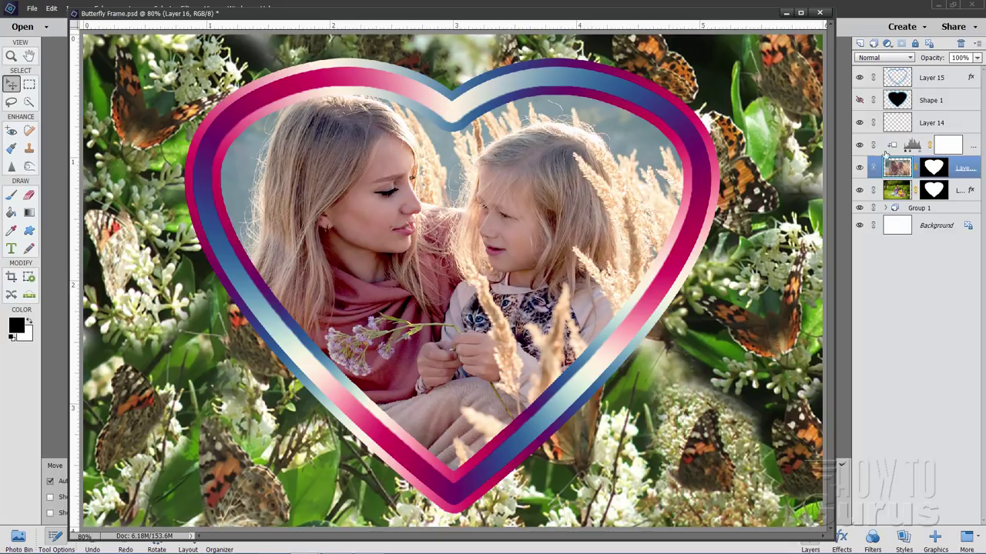
Inspect the collage layers by toggling Layer 16's visibility and expanding and collapsing Group 1.
left_click(861, 168)
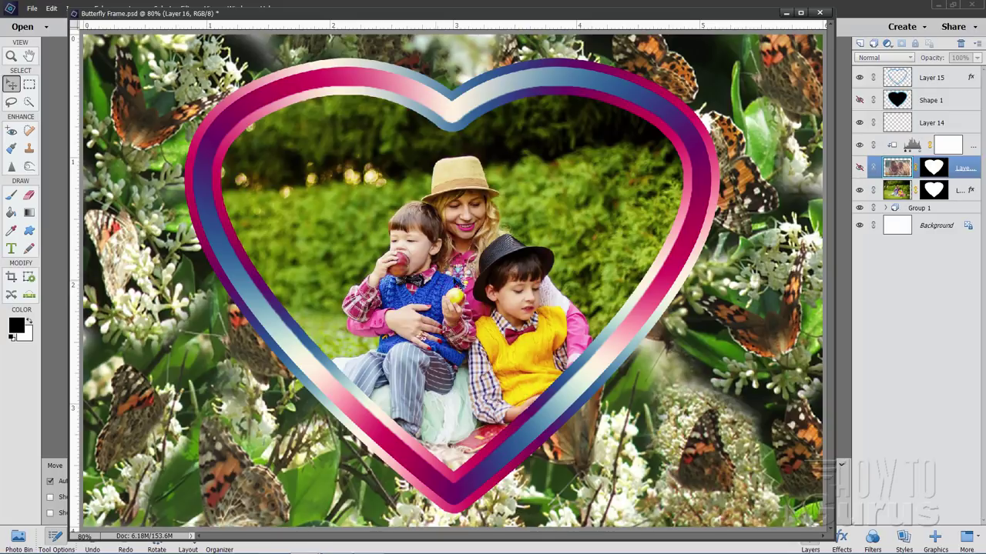
left_click(860, 168)
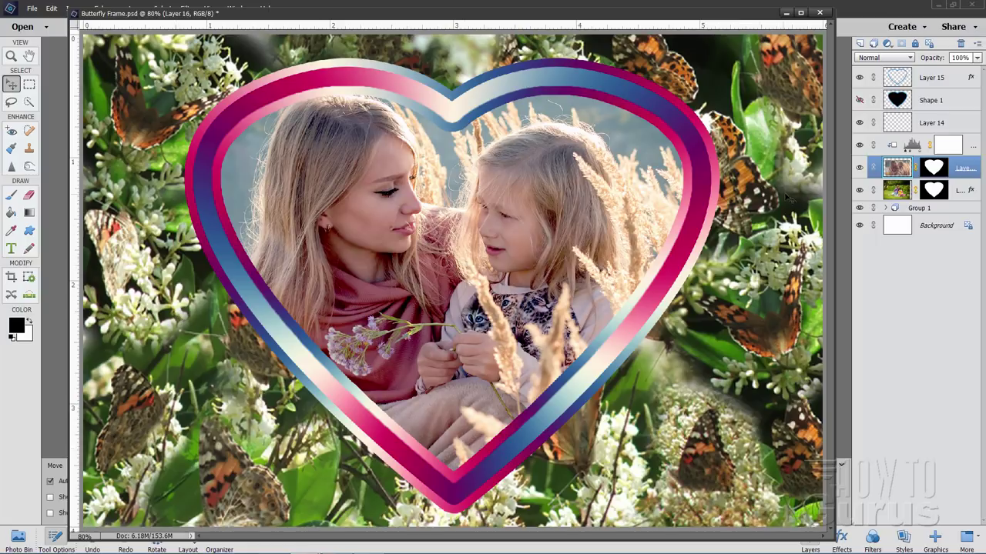
left_click(887, 208)
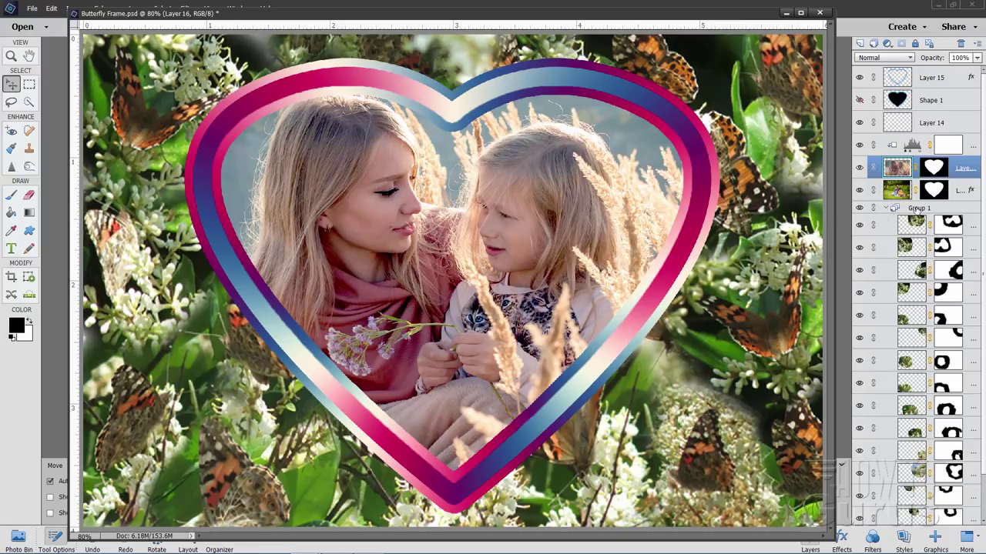
left_click(890, 213)
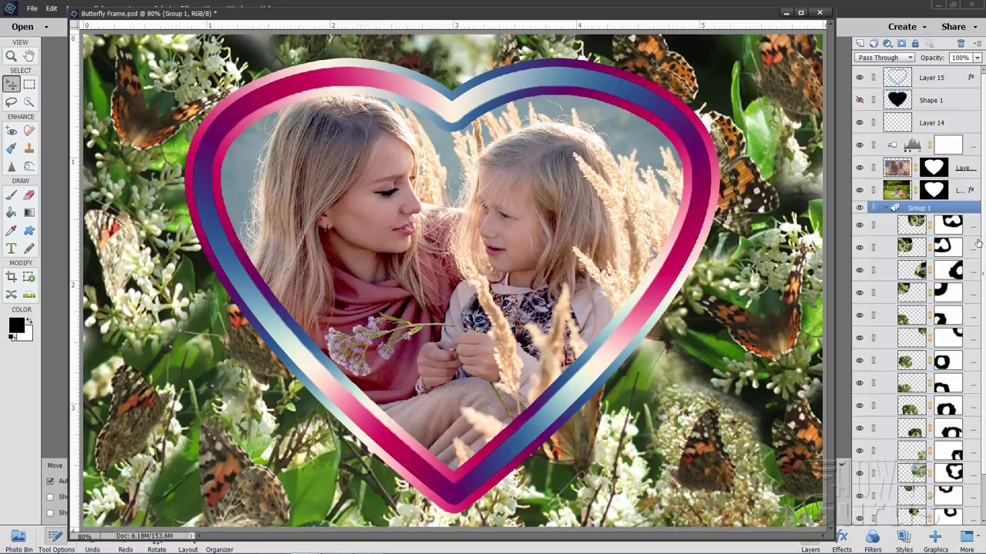
scroll(916, 292, "down", 2)
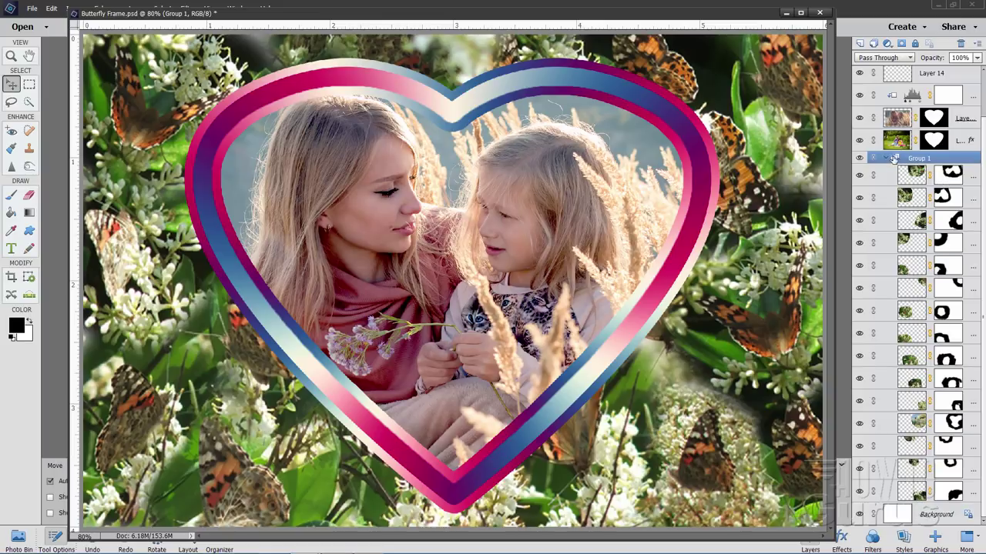
left_click(886, 158)
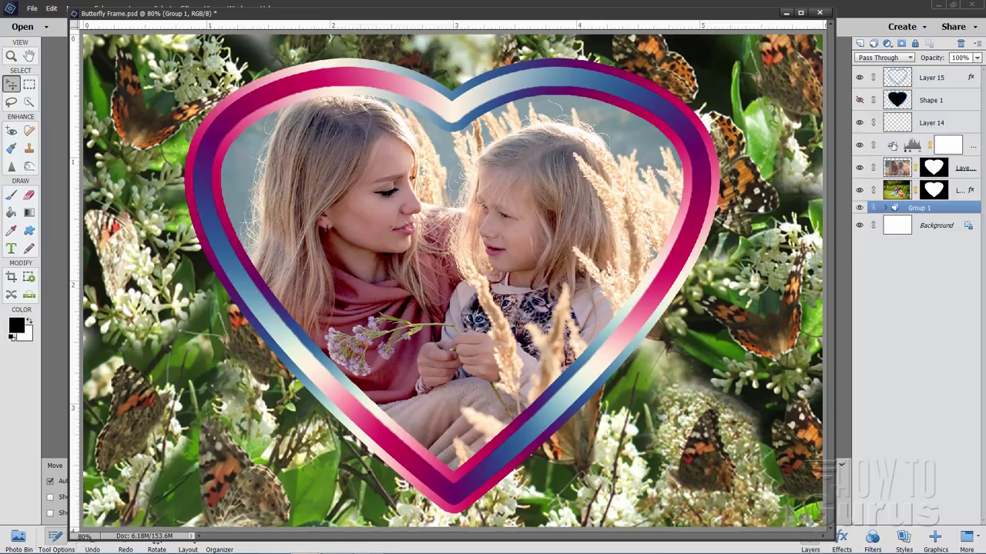
left_click(888, 210)
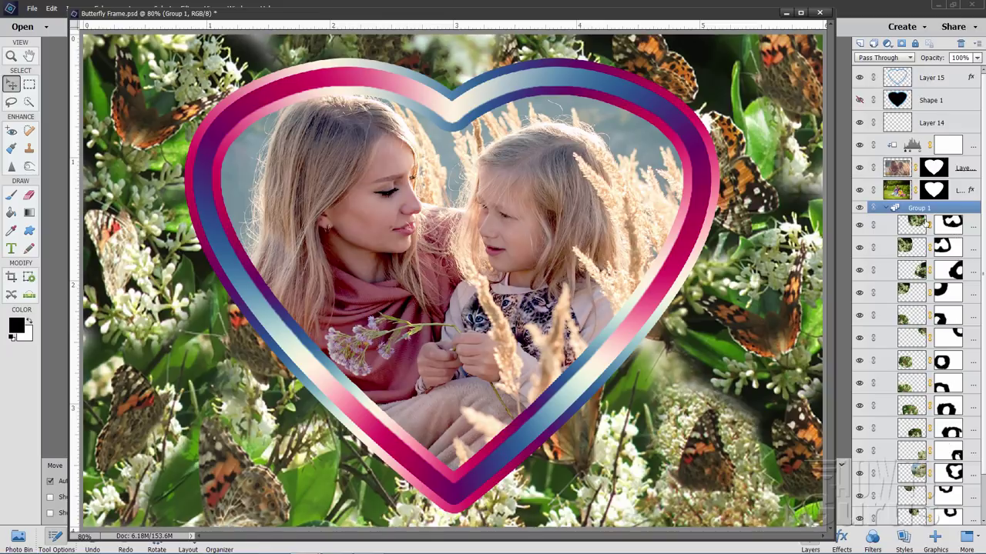
left_click(885, 209)
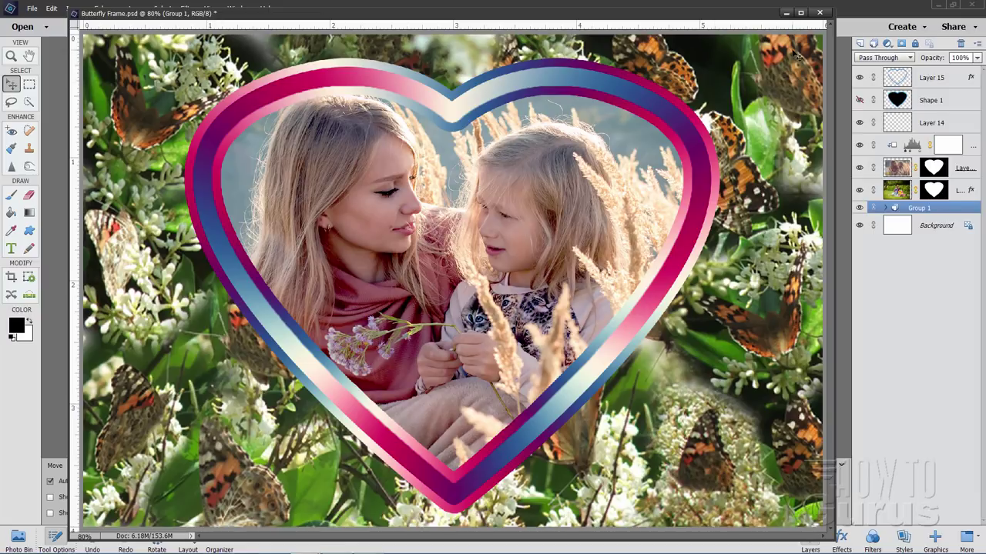
Close the butterfly collage, saving it over the existing Butterfly Frame.psd.
left_click(819, 13)
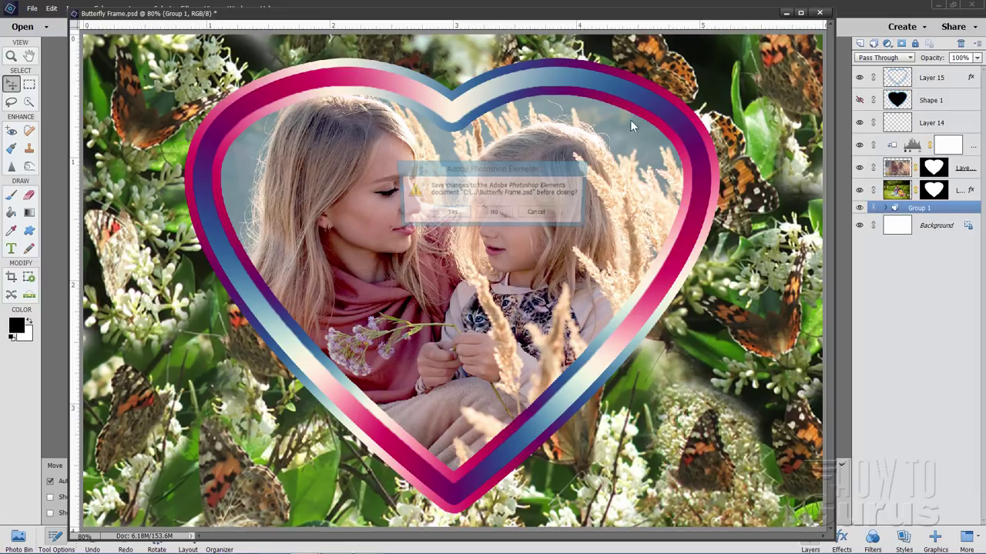
left_click(457, 215)
left_click(625, 499)
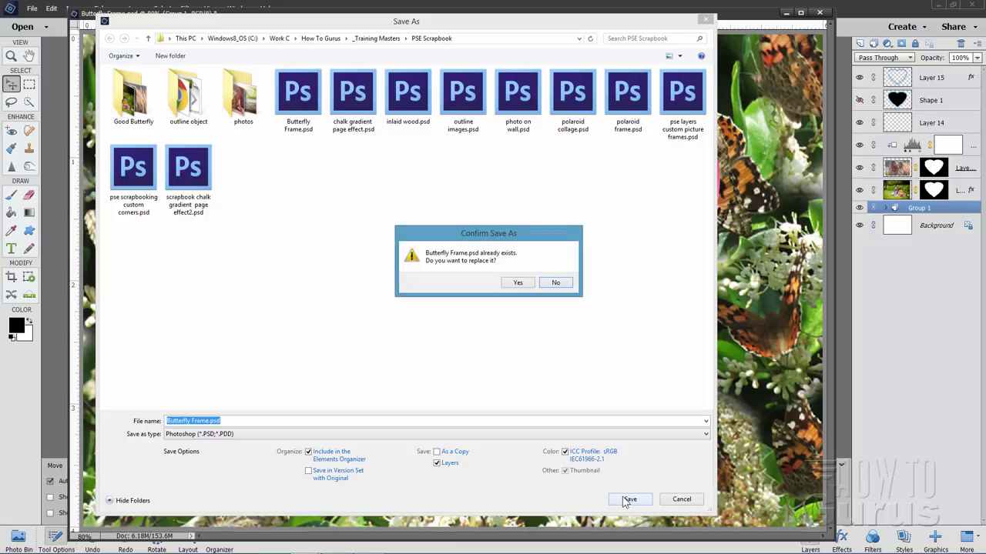
left_click(515, 283)
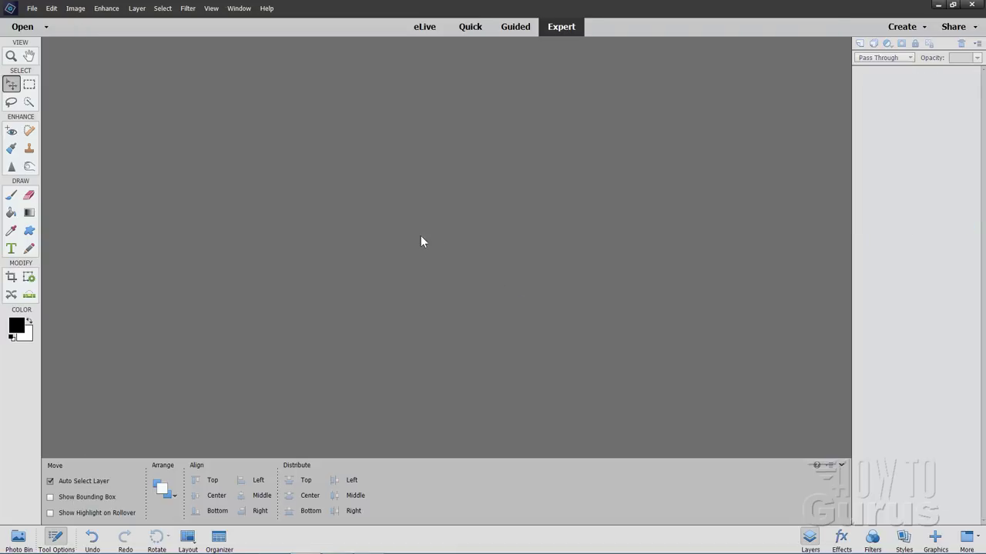
Create a new blank white 6 × 4 inch document at 300 ppi.
left_click(33, 8)
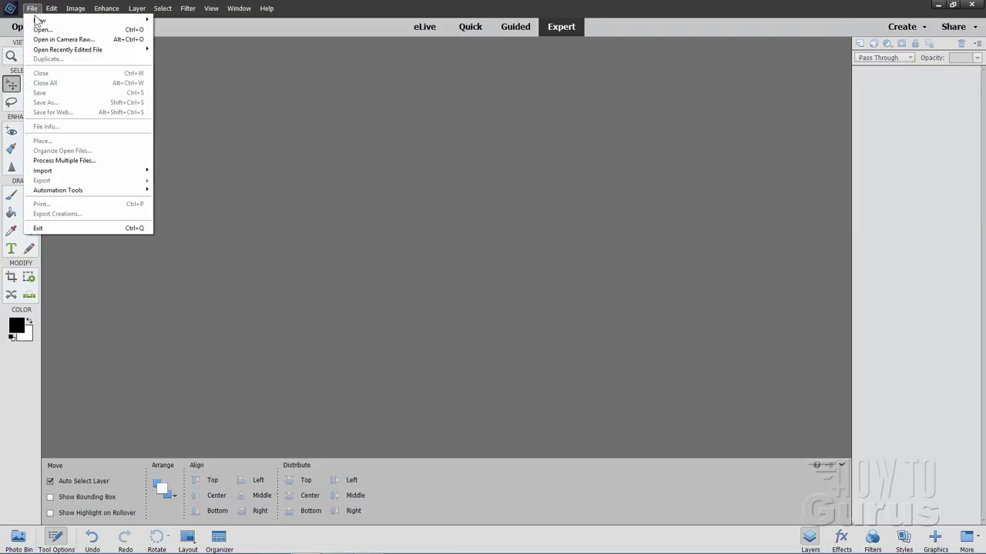
mouse_move(39, 21)
left_click(157, 20)
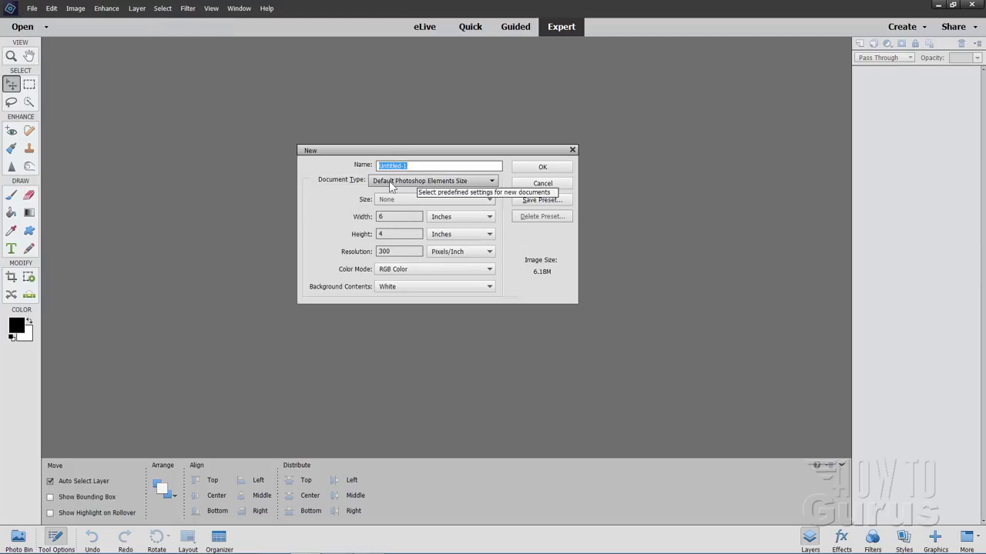
left_click(397, 248)
left_click(402, 251)
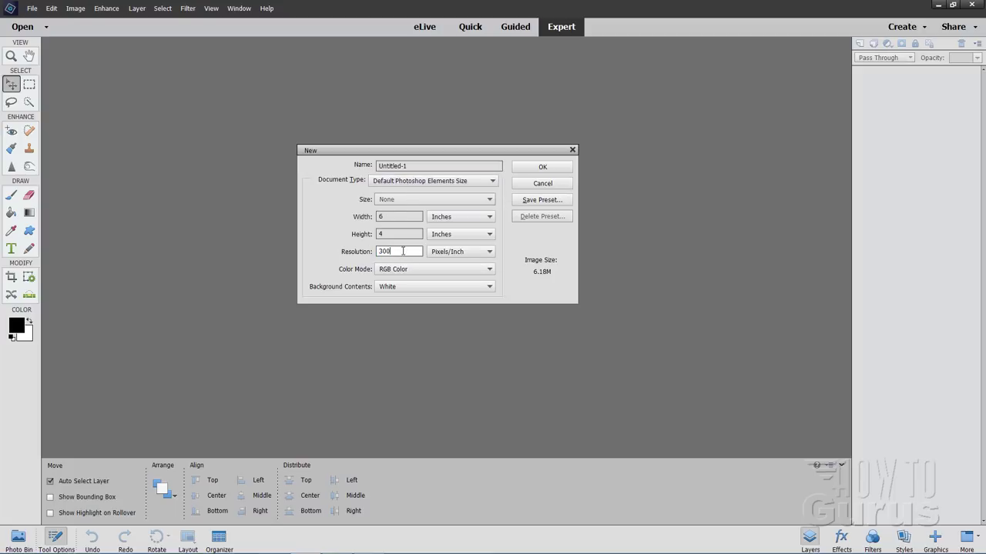
left_click(546, 167)
left_click_drag(362, 43, 454, 45)
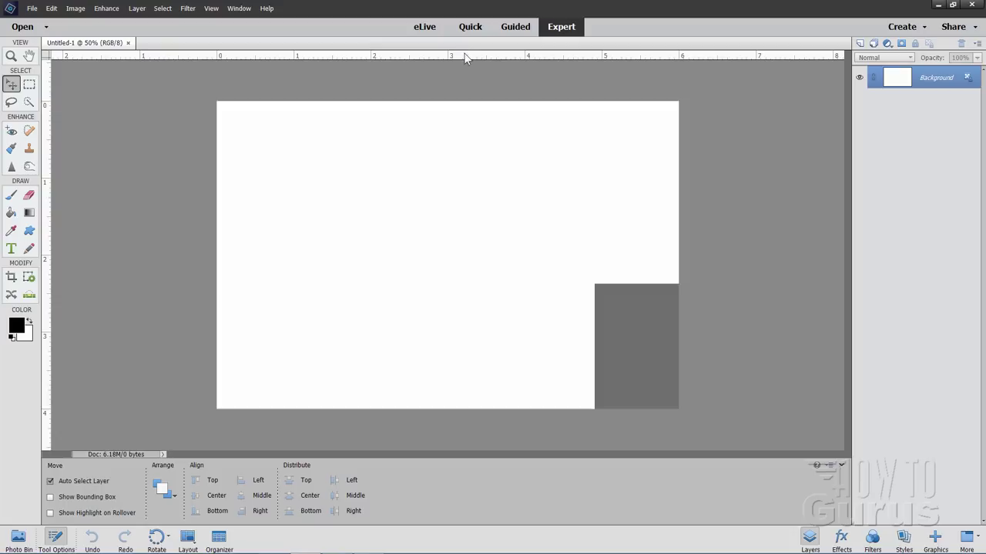
Fit the canvas to the screen and place DSCF7777.JPG onto it as a new layer.
left_click(12, 56)
left_click(274, 484)
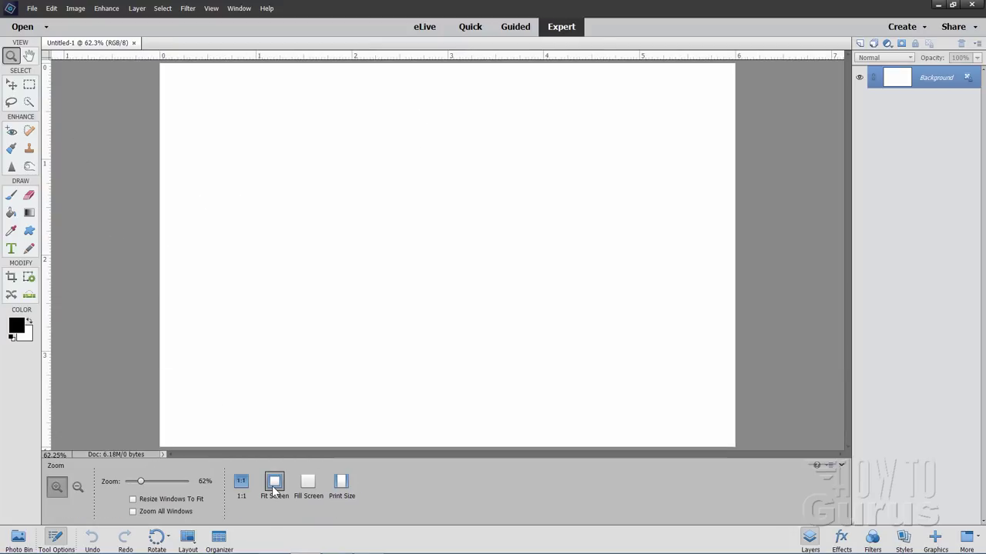
left_click(17, 86)
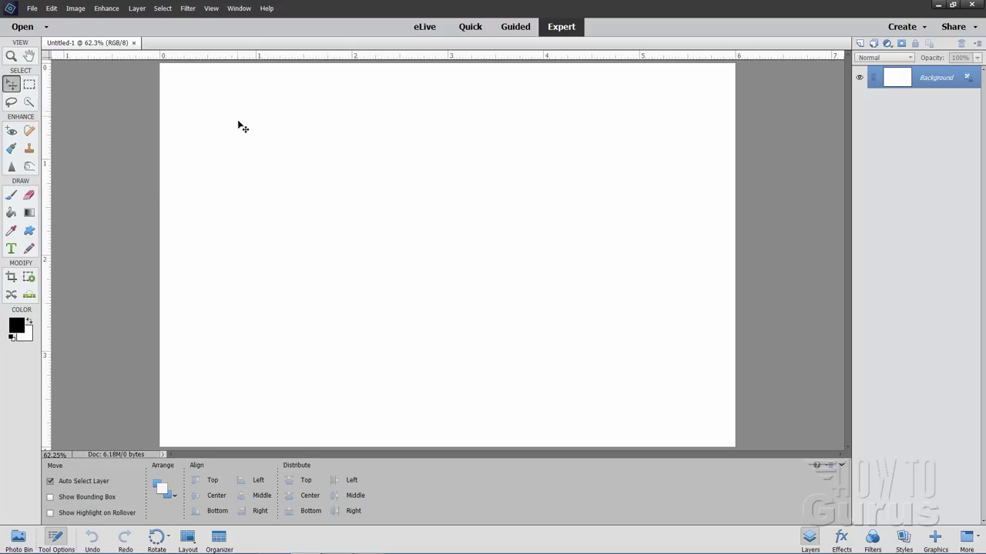
left_click(31, 8)
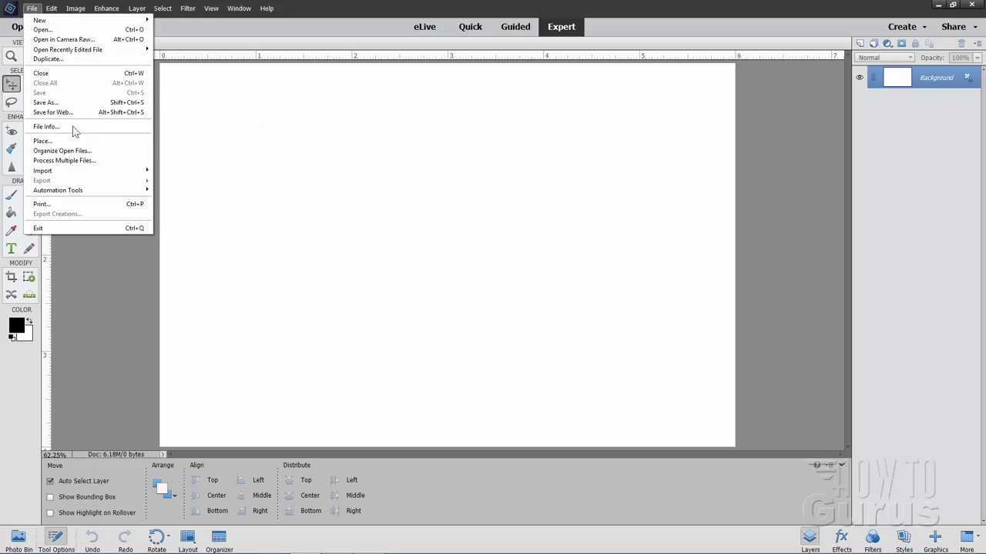
left_click(59, 144)
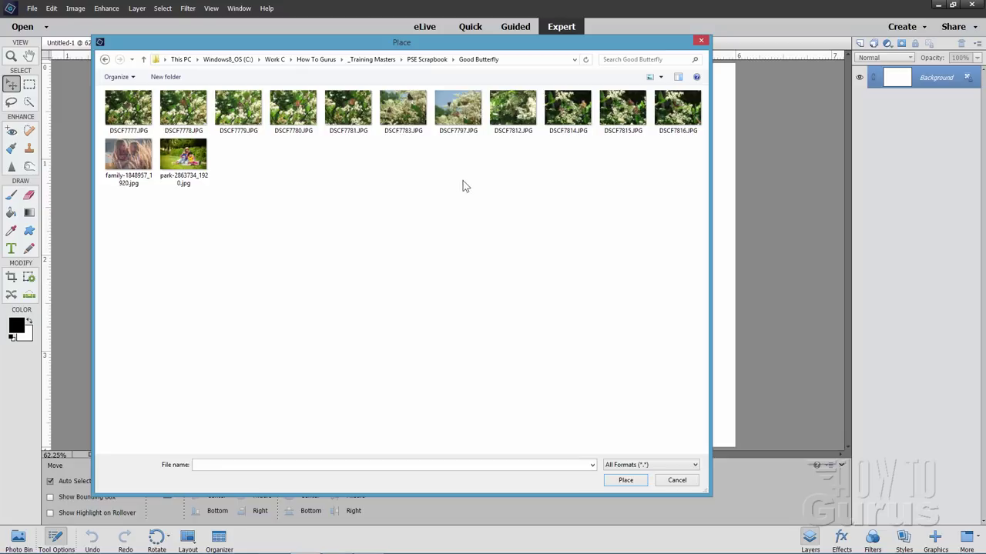
left_click(138, 109)
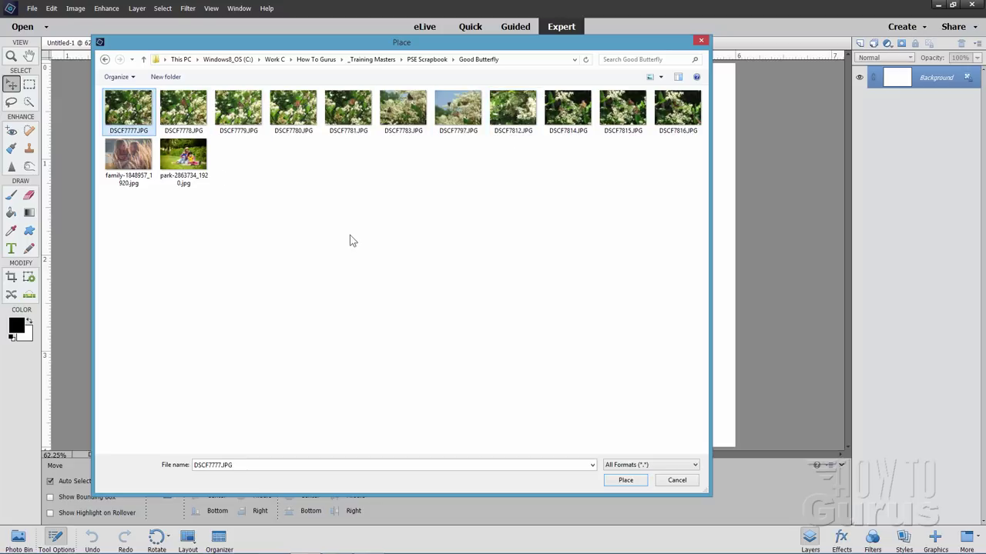
left_click(626, 480)
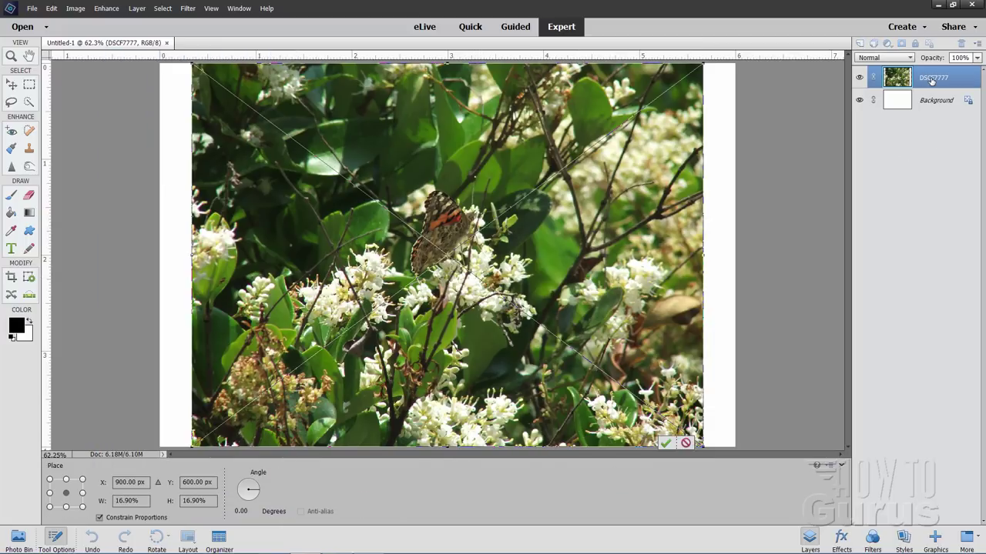
Commit the placement of DSCF7777 at its current position and size.
key("Return")
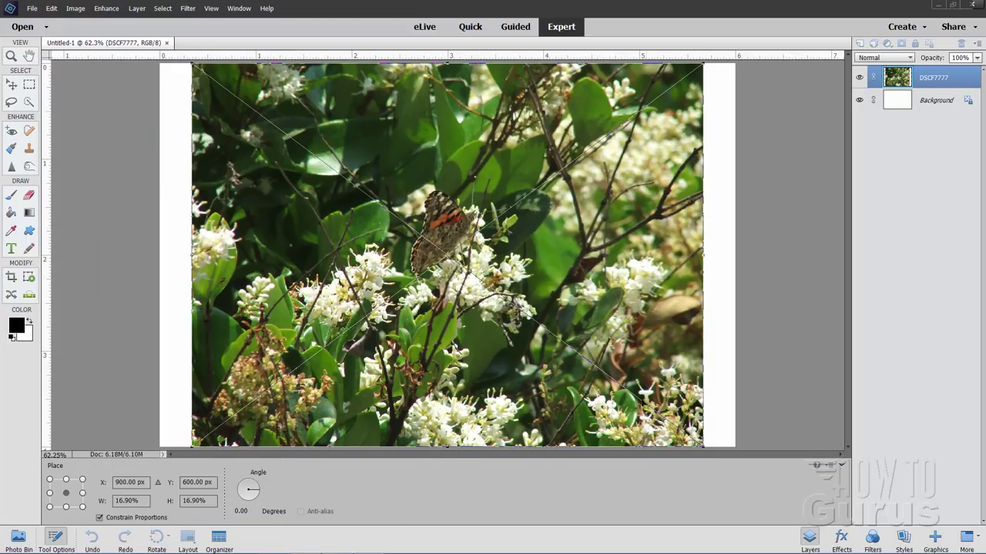
mouse_move(667, 447)
key("Return")
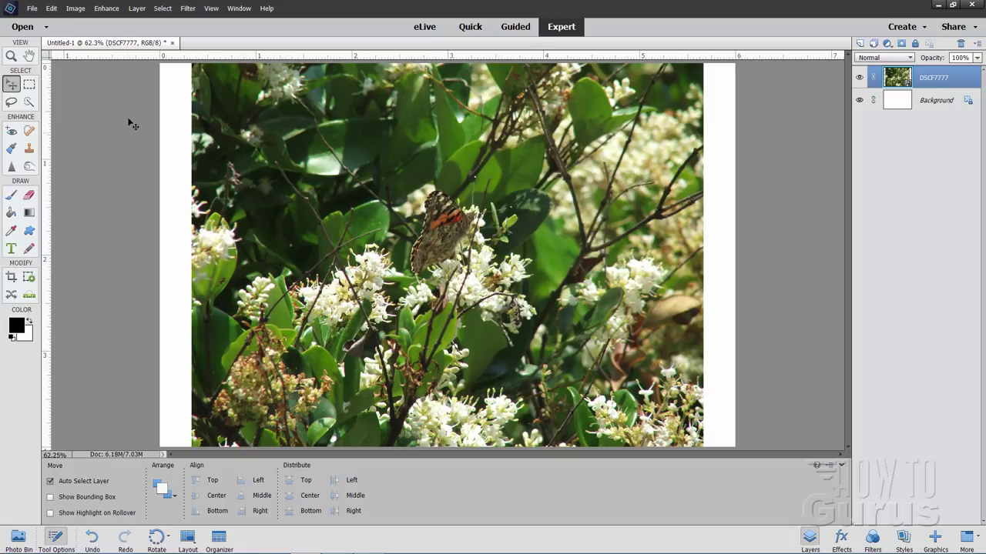
Place the next butterfly photo, DSCF7778.JPG, into the document.
left_click(32, 9)
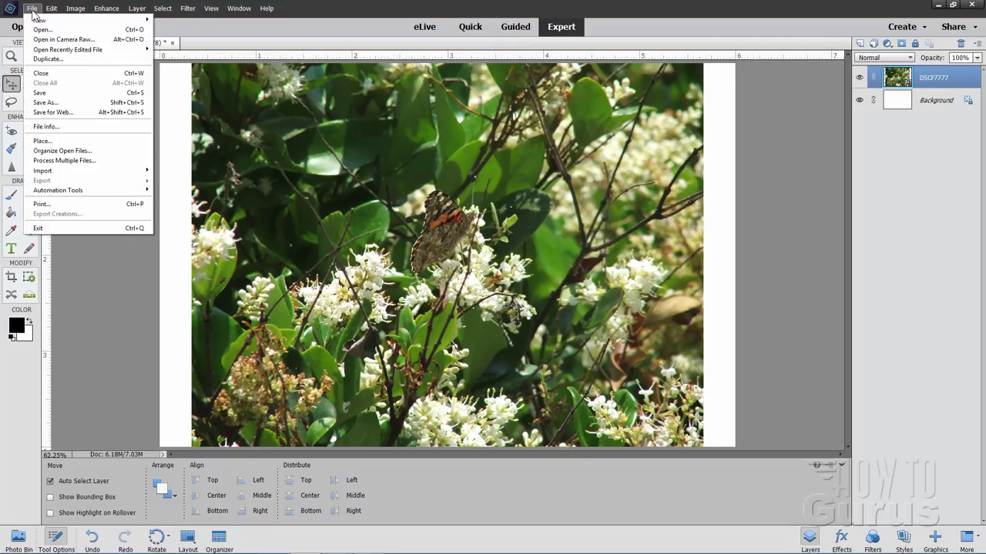
left_click(45, 141)
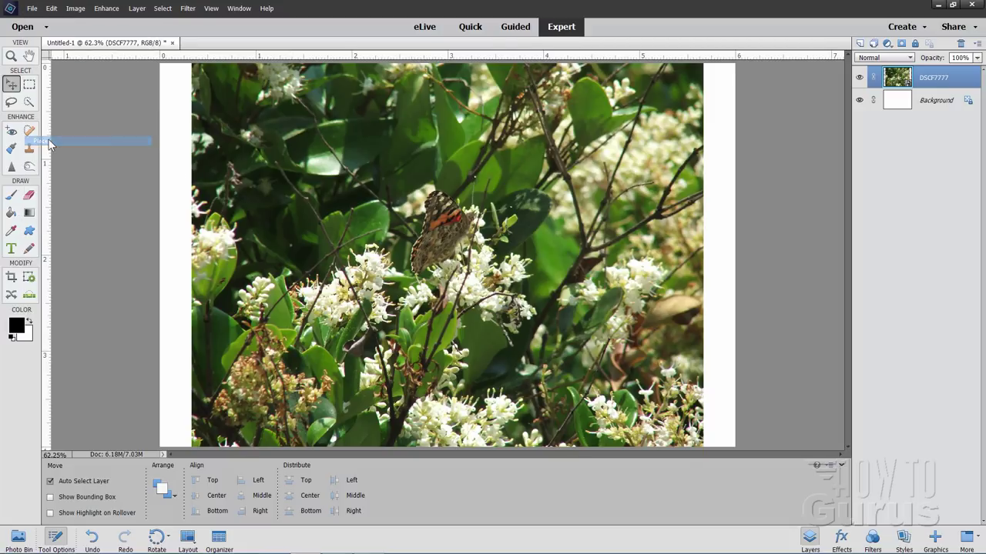
left_click(184, 109)
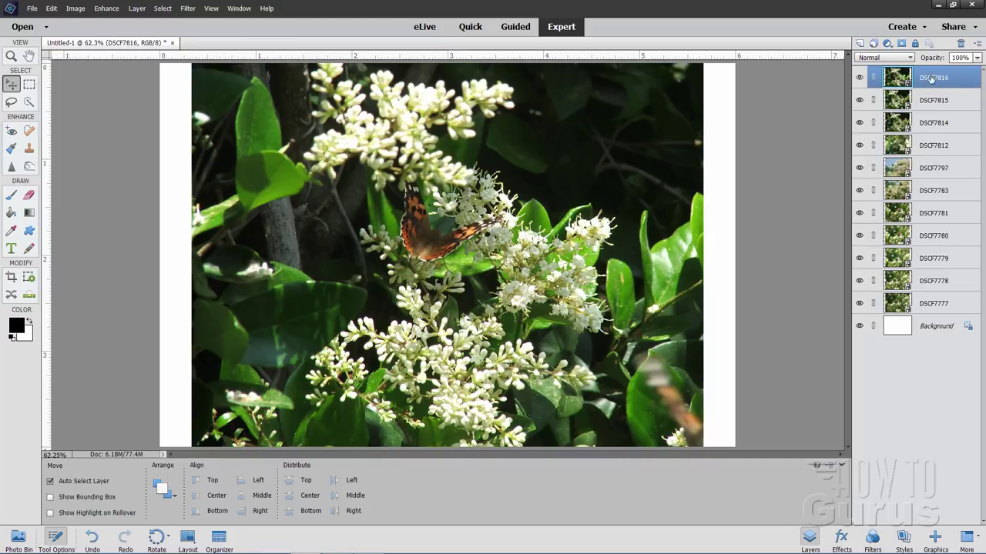
Add layer masks to DSCF7816, DSCF7815, DSCF7814, DSCF7812, DSCF7797 and DSCF7783.
left_click(902, 44)
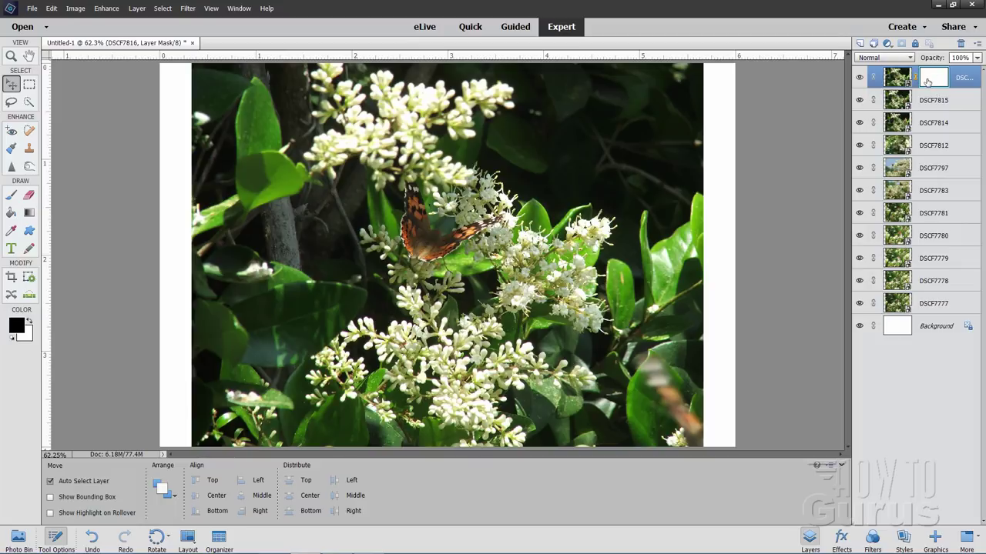
left_click(938, 106)
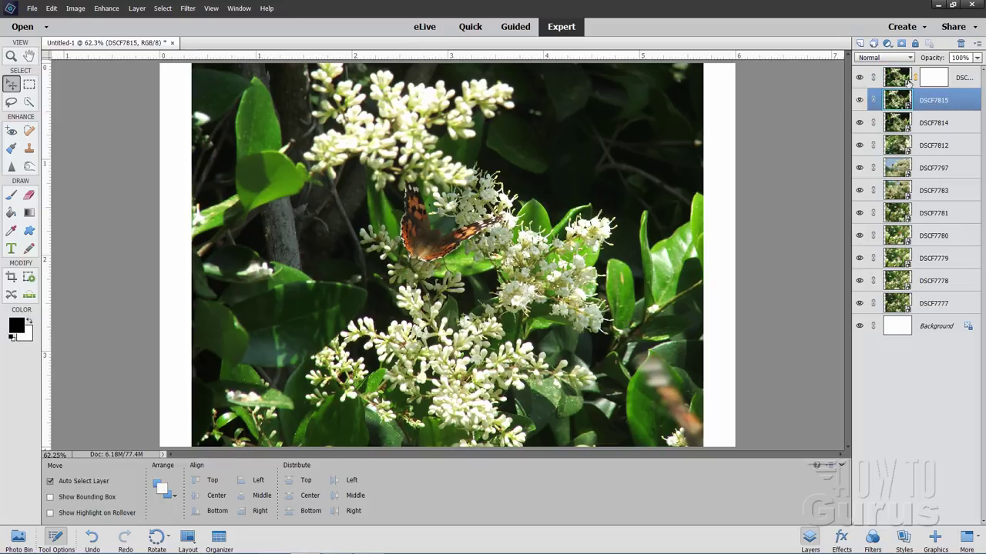
left_click(902, 44)
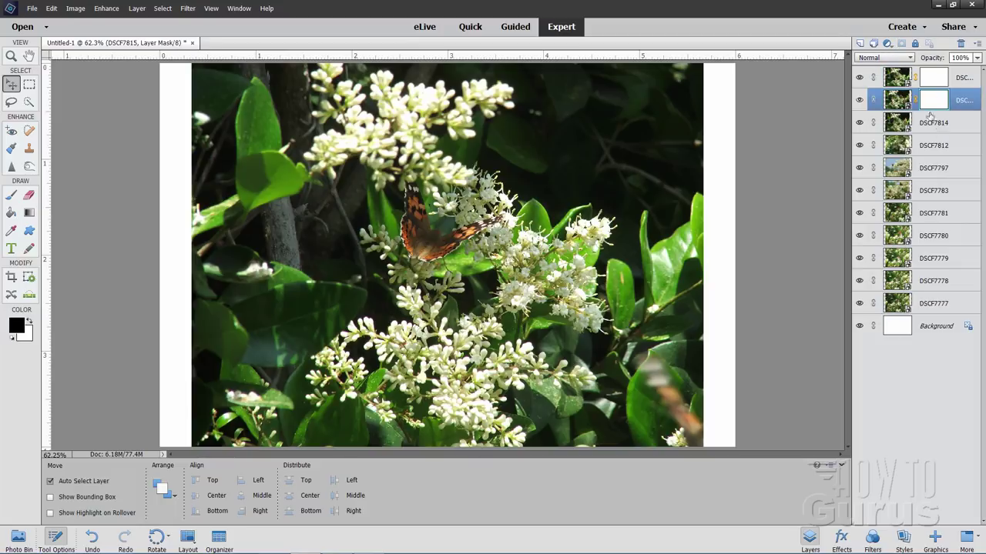
left_click(938, 123)
left_click(902, 43)
left_click(933, 146)
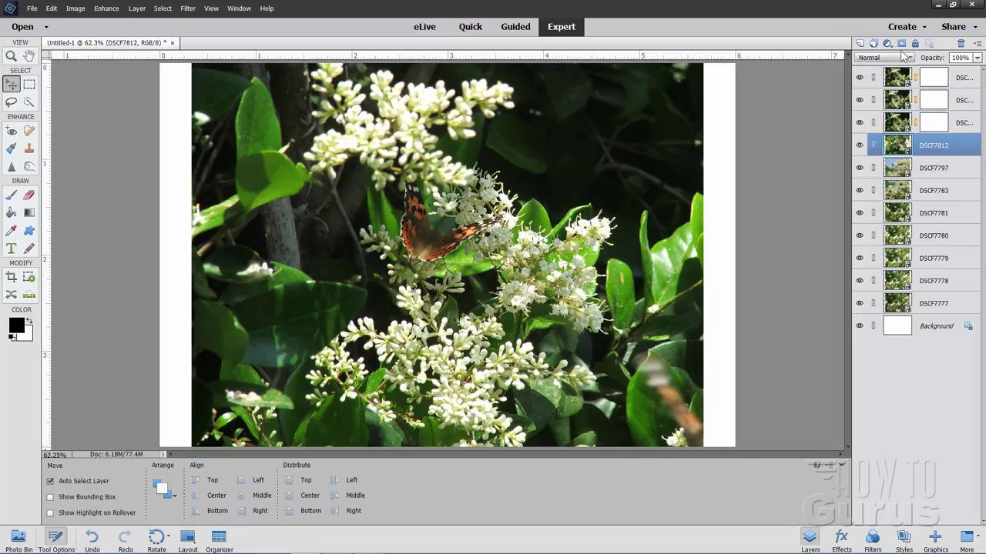
left_click(902, 44)
left_click(938, 169)
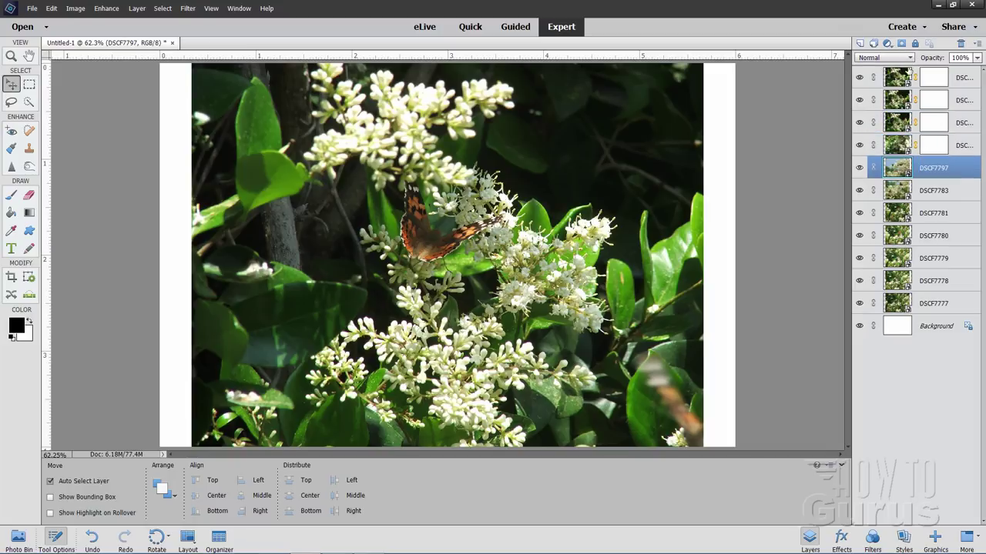
left_click(901, 44)
left_click(933, 192)
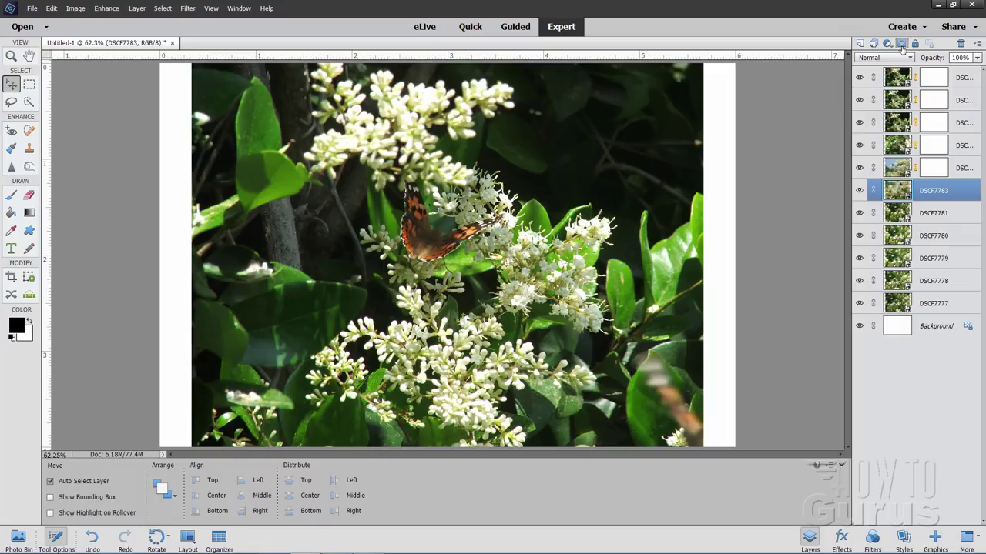
left_click(902, 43)
Add masks to DSCF7781 through DSCF7777, then target the top DSCF7816 layer's mask.
left_click(934, 214)
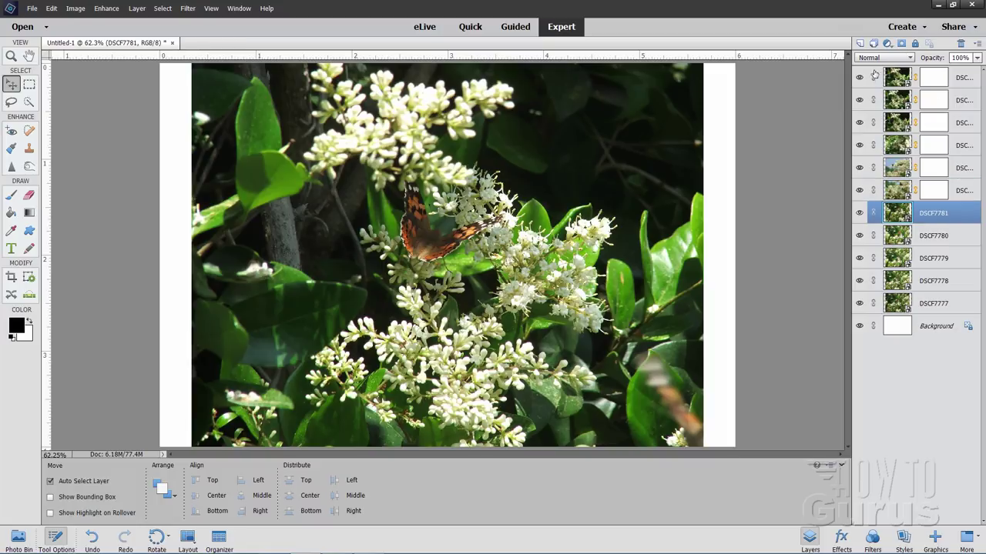
left_click(902, 44)
left_click(934, 234)
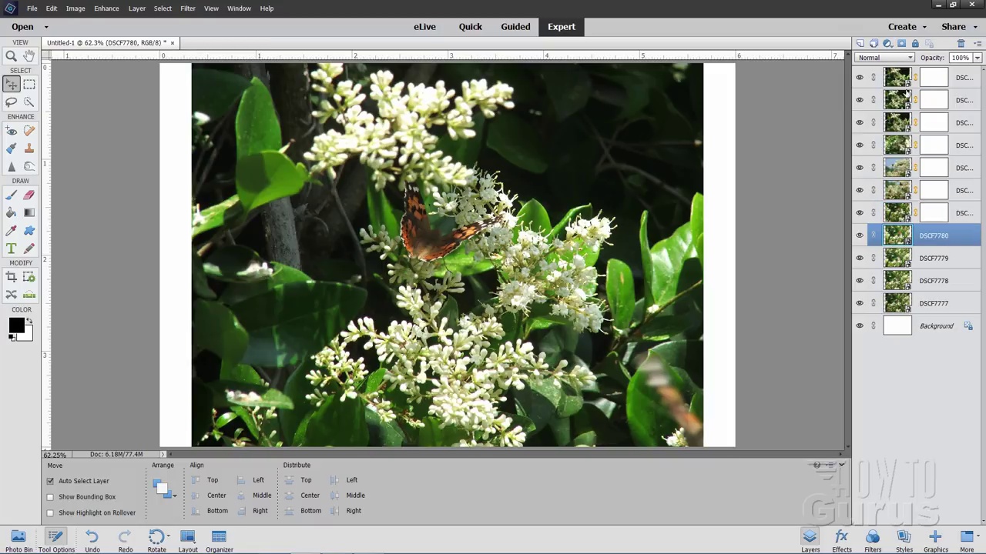
left_click(902, 44)
left_click(933, 259)
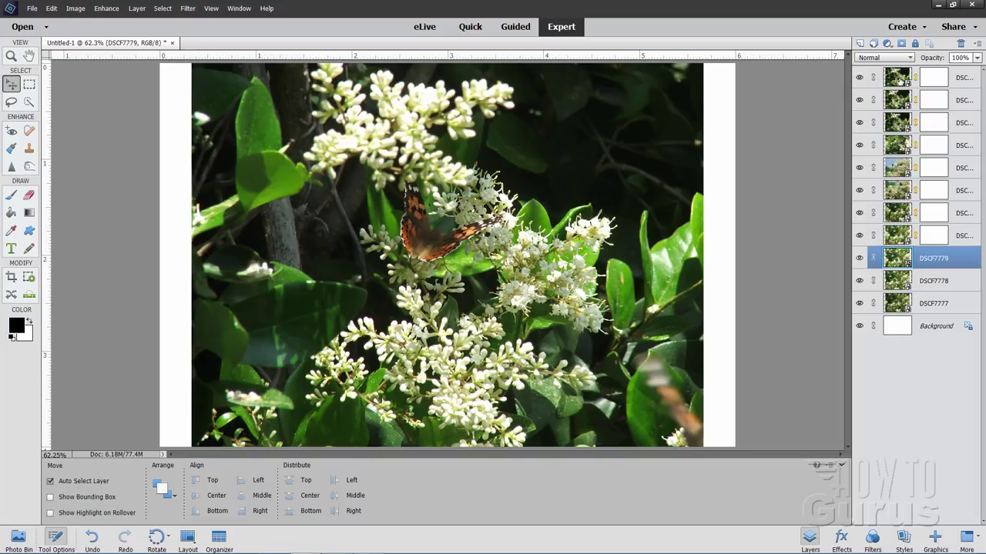
left_click(902, 44)
left_click(932, 281)
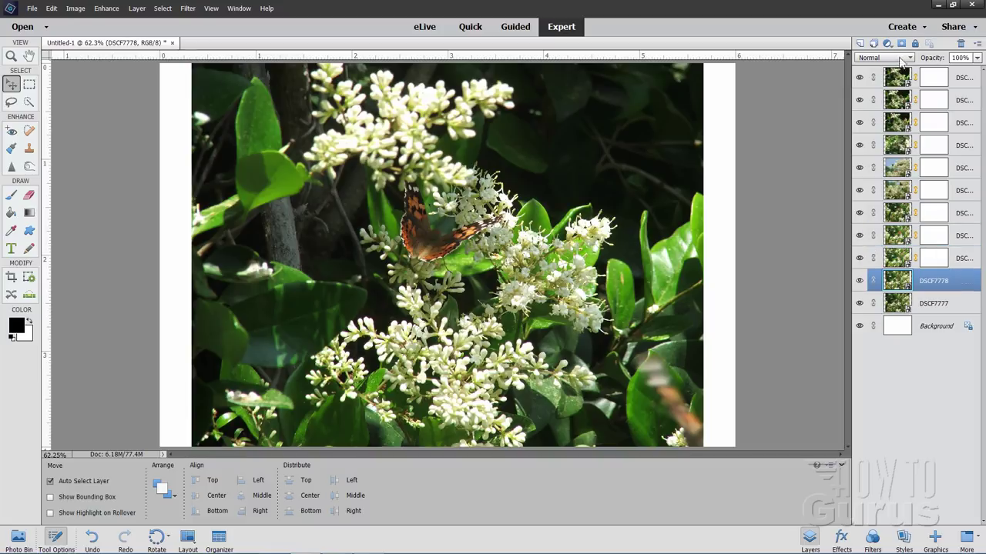
left_click(901, 44)
left_click(933, 303)
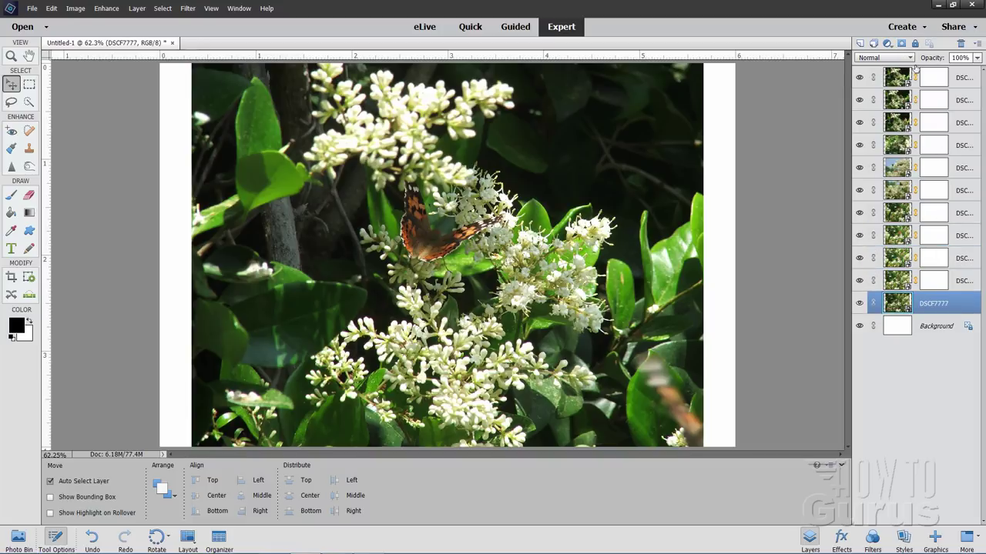
left_click(902, 44)
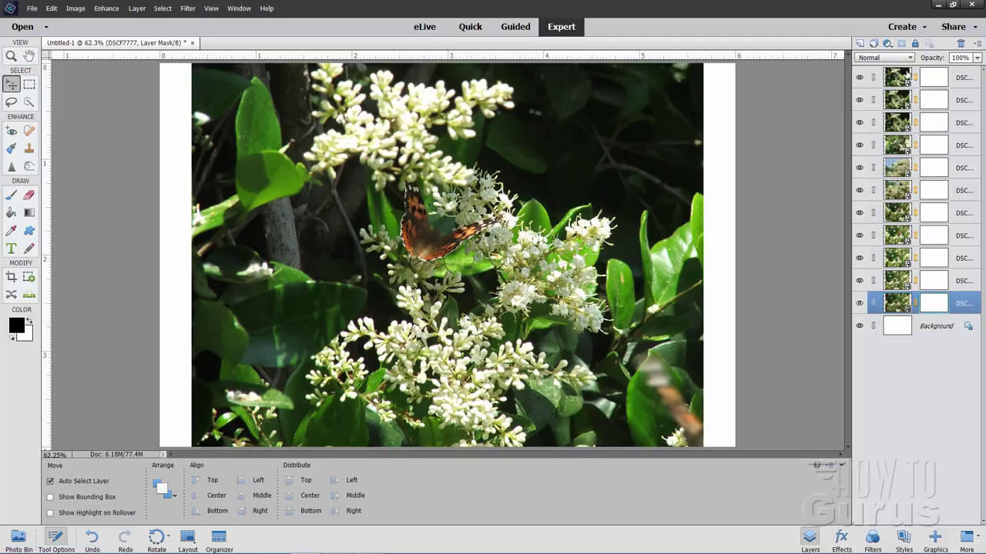
left_click(912, 77)
left_click(935, 82)
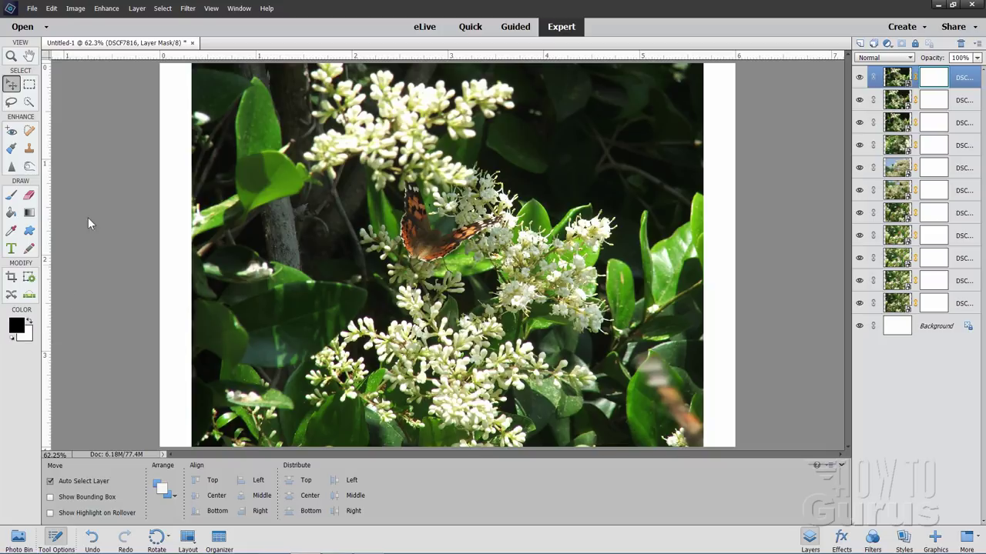
Brush the top layer's mask below the butterfly.
left_click(11, 196)
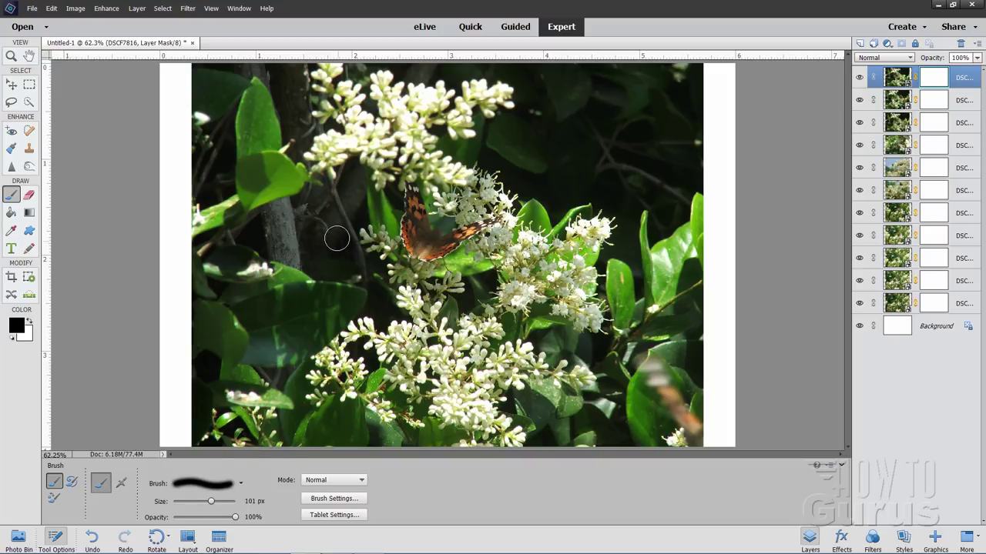
mouse_move(334, 245)
left_mouse_down()
mouse_move(351, 281)
mouse_move(375, 302)
mouse_move(443, 320)
mouse_move(500, 297)
mouse_move(548, 246)
left_mouse_up()
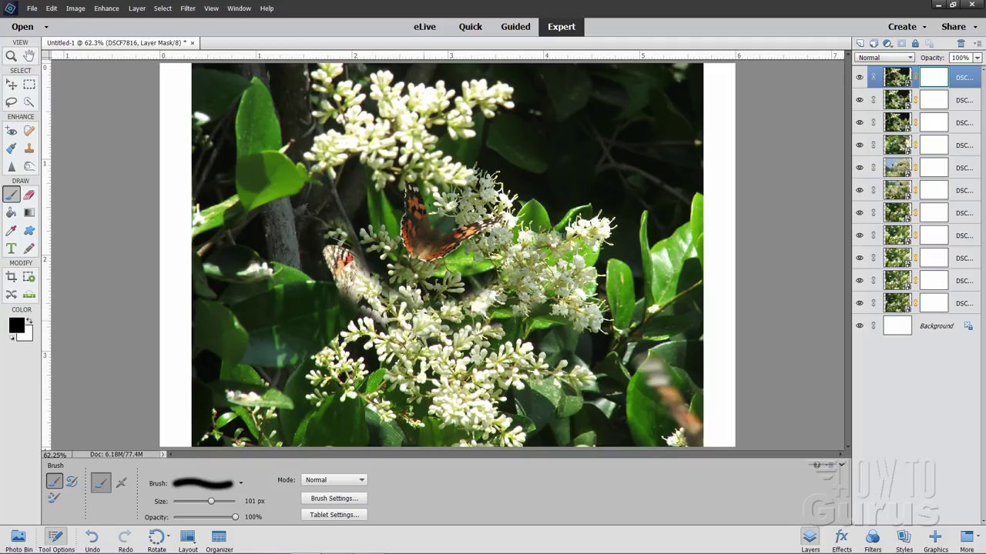
left_click_drag(385, 316, 334, 239)
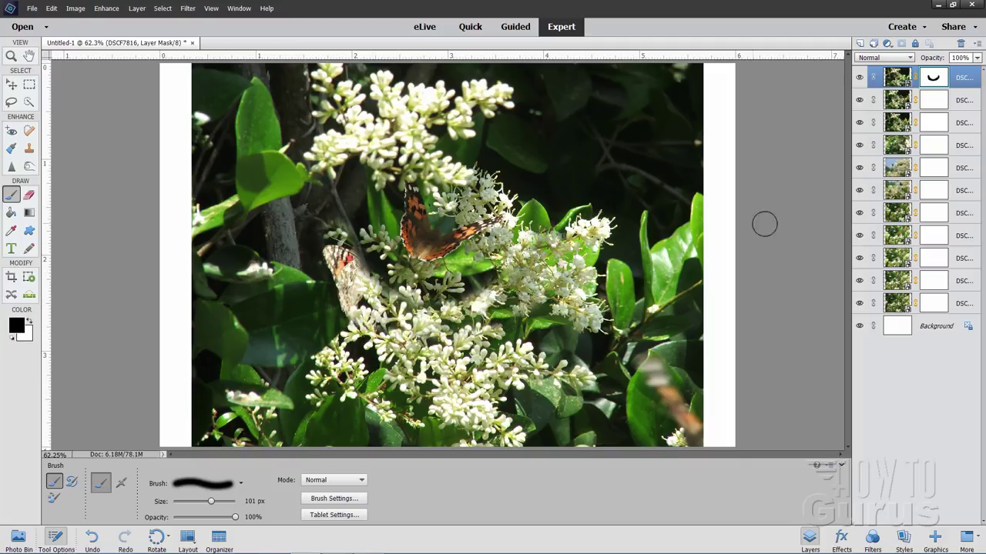
Hide all the butterfly photo layers beneath DSCF7816.
left_click(860, 122)
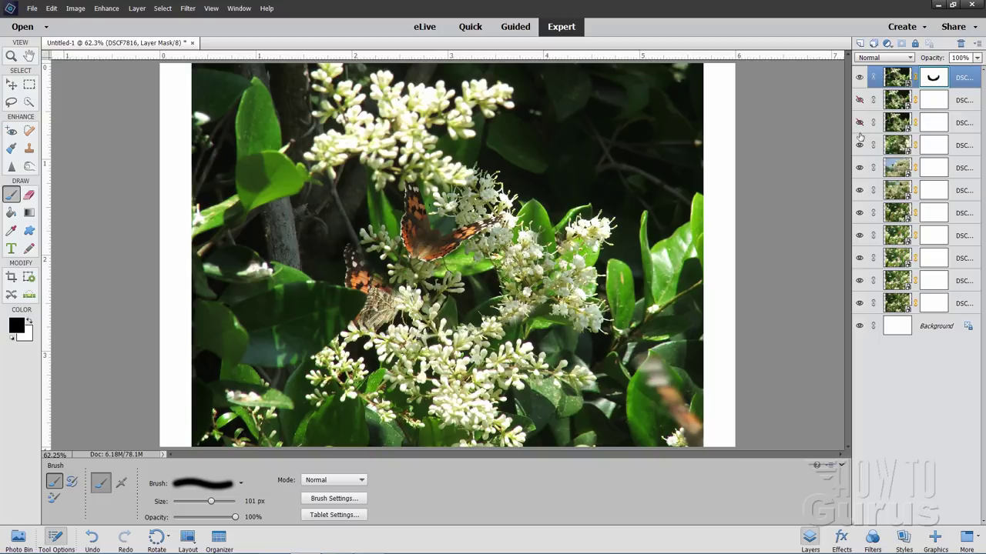
left_click(860, 145)
left_click(859, 167)
left_click(859, 190)
left_click(859, 213)
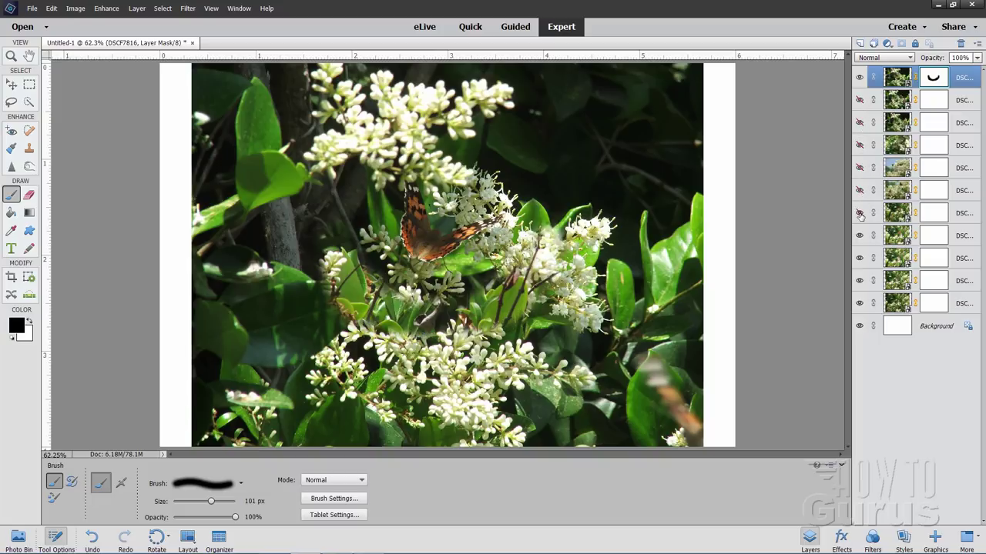
left_click(860, 234)
left_click(860, 258)
left_click(859, 280)
left_click(860, 280)
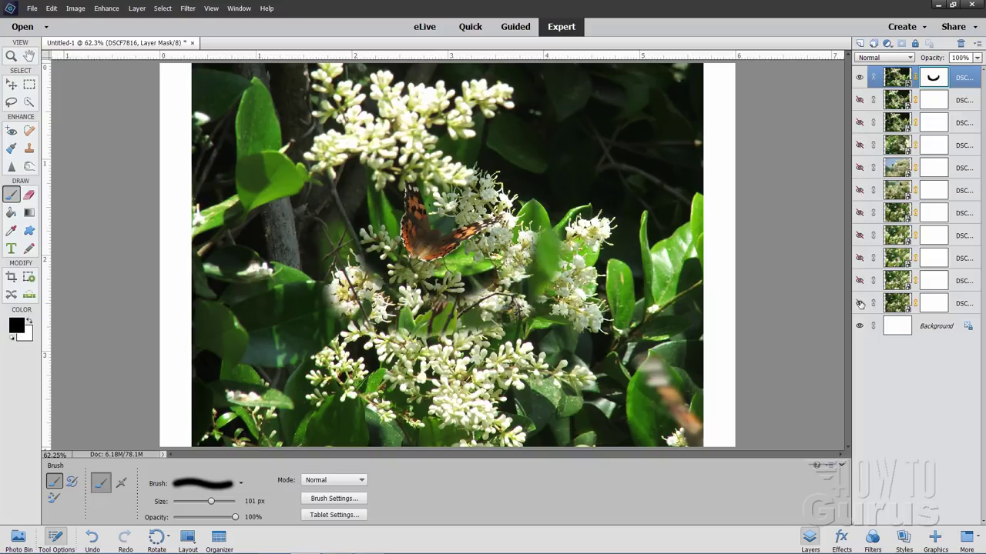
left_click(860, 302)
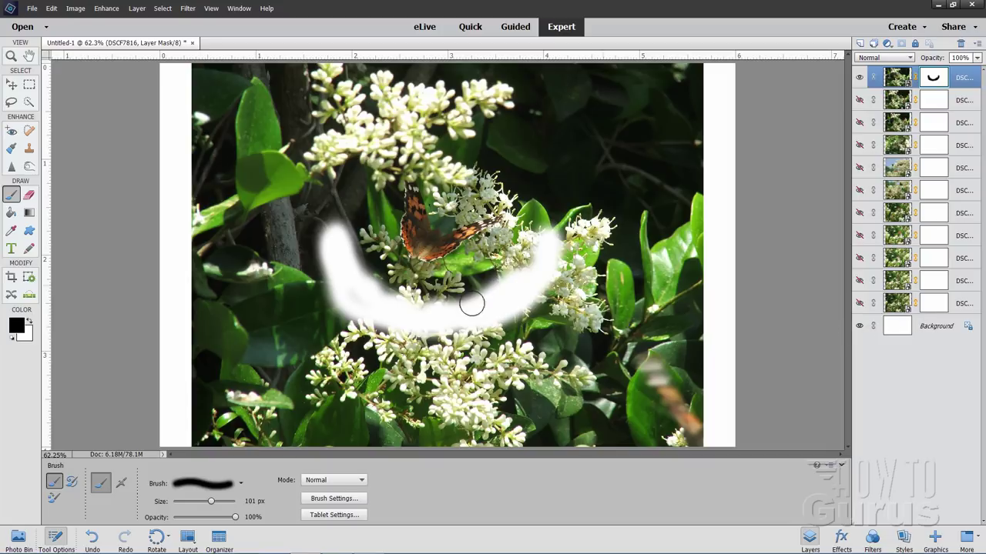
Finish the soft oval mask around the butterfly and shift it toward the lower left.
mouse_move(341, 246)
left_mouse_down()
mouse_move(353, 154)
mouse_move(330, 217)
mouse_move(343, 281)
mouse_move(369, 314)
mouse_move(499, 324)
mouse_move(571, 290)
mouse_move(555, 174)
mouse_move(518, 131)
mouse_move(454, 123)
mouse_move(339, 165)
left_mouse_up()
mouse_move(451, 117)
left_mouse_down()
mouse_move(518, 123)
mouse_move(561, 157)
mouse_move(559, 203)
mouse_move(541, 125)
mouse_move(562, 214)
mouse_move(554, 261)
mouse_move(513, 300)
mouse_move(570, 276)
mouse_move(581, 290)
mouse_move(525, 329)
mouse_move(443, 347)
mouse_move(451, 360)
mouse_move(438, 388)
mouse_move(469, 397)
mouse_move(422, 400)
mouse_move(480, 421)
mouse_move(473, 439)
mouse_move(542, 445)
mouse_move(520, 448)
mouse_move(543, 421)
mouse_move(536, 414)
mouse_move(603, 339)
mouse_move(665, 297)
mouse_move(645, 357)
mouse_move(554, 414)
mouse_move(566, 436)
mouse_move(609, 447)
mouse_move(701, 445)
mouse_move(610, 422)
mouse_move(704, 366)
mouse_move(639, 415)
mouse_move(656, 428)
mouse_move(702, 395)
mouse_move(682, 248)
mouse_move(706, 207)
mouse_move(707, 359)
mouse_move(692, 328)
mouse_move(684, 219)
mouse_move(650, 346)
mouse_move(611, 340)
mouse_move(592, 307)
mouse_move(587, 223)
mouse_move(626, 201)
mouse_move(637, 292)
mouse_move(693, 198)
mouse_move(701, 130)
mouse_move(691, 118)
mouse_move(637, 200)
mouse_move(571, 220)
mouse_move(580, 110)
mouse_move(443, 331)
left_mouse_up()
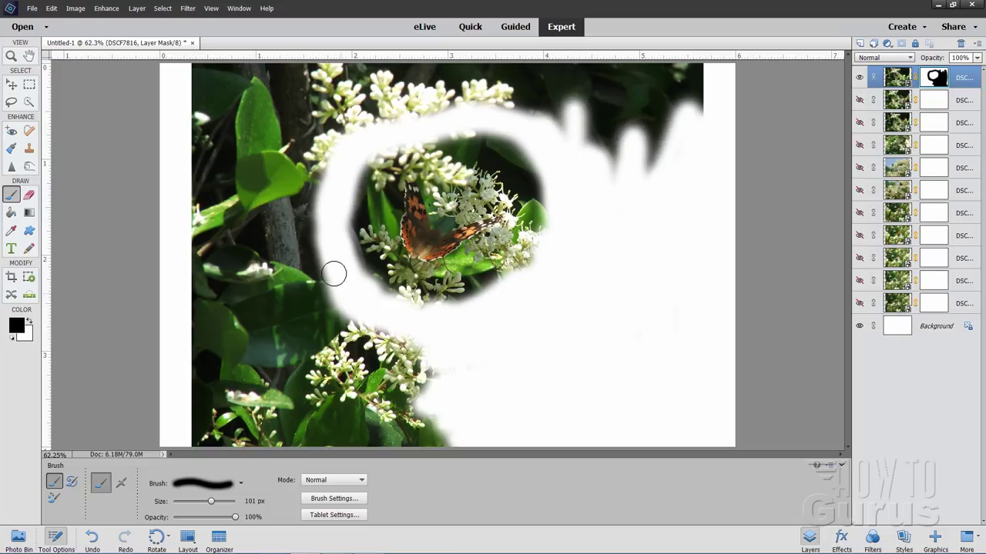
mouse_move(518, 113)
left_mouse_down()
mouse_move(542, 121)
mouse_move(541, 111)
mouse_move(447, 92)
mouse_move(510, 107)
mouse_move(507, 89)
mouse_move(422, 103)
mouse_move(460, 95)
mouse_move(449, 90)
mouse_move(475, 79)
mouse_move(369, 69)
mouse_move(515, 74)
mouse_move(577, 102)
mouse_move(571, 123)
mouse_move(561, 109)
mouse_move(588, 156)
mouse_move(566, 172)
mouse_move(617, 194)
mouse_move(619, 207)
mouse_move(626, 157)
mouse_move(665, 84)
mouse_move(676, 82)
mouse_move(676, 102)
mouse_move(700, 67)
mouse_move(710, 103)
mouse_move(698, 70)
mouse_move(359, 71)
mouse_move(323, 57)
mouse_move(343, 67)
mouse_move(305, 64)
mouse_move(357, 81)
mouse_move(286, 99)
mouse_move(294, 107)
mouse_move(182, 123)
mouse_move(247, 108)
mouse_move(338, 114)
mouse_move(306, 159)
mouse_move(306, 182)
mouse_move(338, 161)
mouse_move(319, 163)
mouse_move(278, 244)
mouse_move(269, 133)
mouse_move(240, 129)
mouse_move(224, 252)
mouse_move(248, 157)
mouse_move(249, 175)
mouse_move(213, 144)
mouse_move(203, 247)
mouse_move(192, 152)
mouse_move(204, 272)
mouse_move(258, 295)
mouse_move(308, 215)
mouse_move(319, 317)
mouse_move(334, 316)
mouse_move(324, 287)
mouse_move(330, 321)
mouse_move(321, 306)
mouse_move(365, 348)
mouse_move(326, 385)
mouse_move(477, 451)
mouse_move(363, 433)
mouse_move(308, 446)
mouse_move(202, 439)
mouse_move(191, 269)
mouse_move(187, 358)
mouse_move(218, 284)
mouse_move(239, 400)
mouse_move(255, 277)
mouse_move(289, 409)
mouse_move(288, 295)
mouse_move(343, 362)
mouse_move(323, 414)
mouse_move(359, 352)
mouse_move(267, 301)
mouse_move(246, 329)
left_mouse_up()
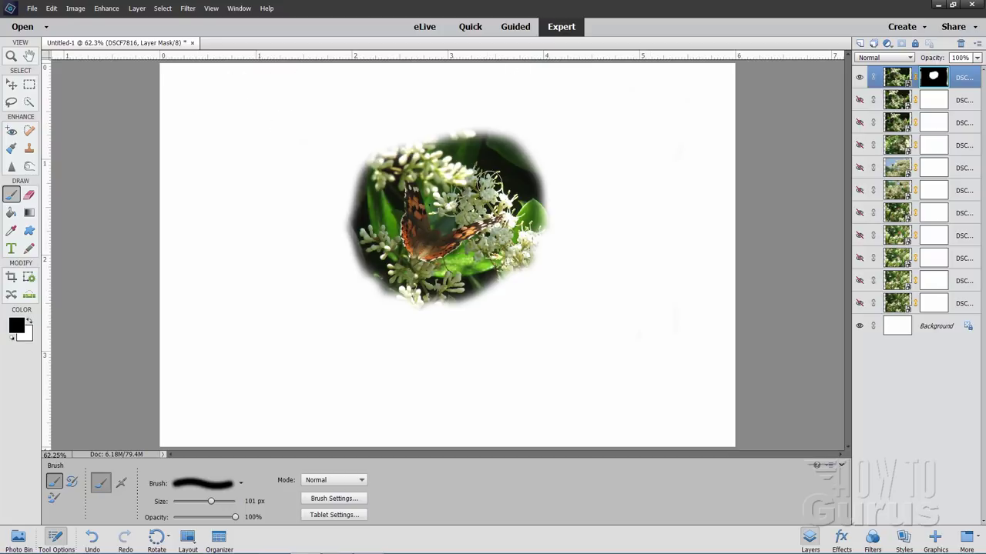
left_click(11, 84)
mouse_move(421, 245)
left_mouse_down()
mouse_move(434, 255)
mouse_move(397, 317)
mouse_move(344, 312)
mouse_move(284, 266)
mouse_move(351, 202)
mouse_move(409, 229)
mouse_move(413, 286)
mouse_move(393, 328)
mouse_move(325, 298)
mouse_move(308, 323)
mouse_move(344, 336)
mouse_move(341, 300)
mouse_move(280, 291)
mouse_move(314, 309)
left_mouse_up()
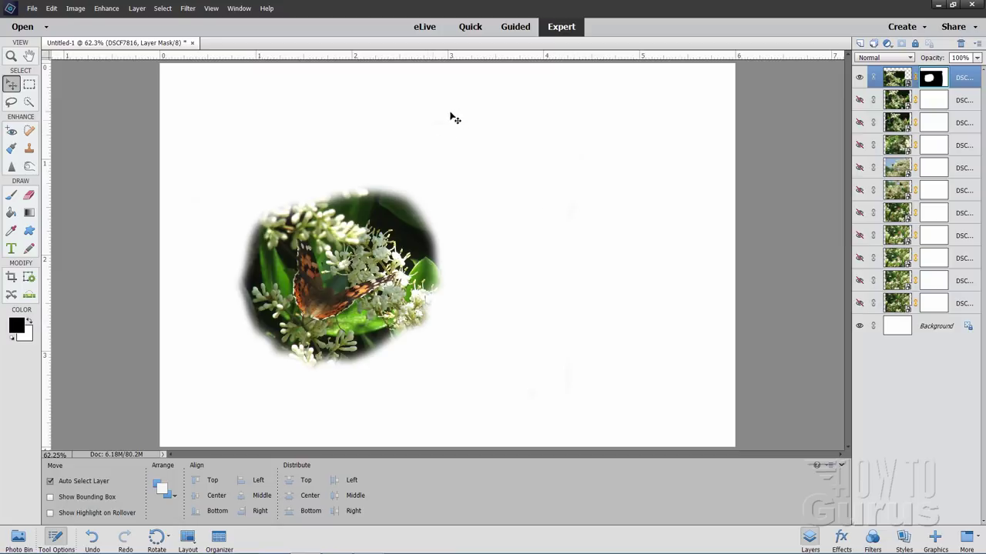
Nudge the butterfly oval slightly lower, then hide the DSCF7816 layer.
left_click(10, 194)
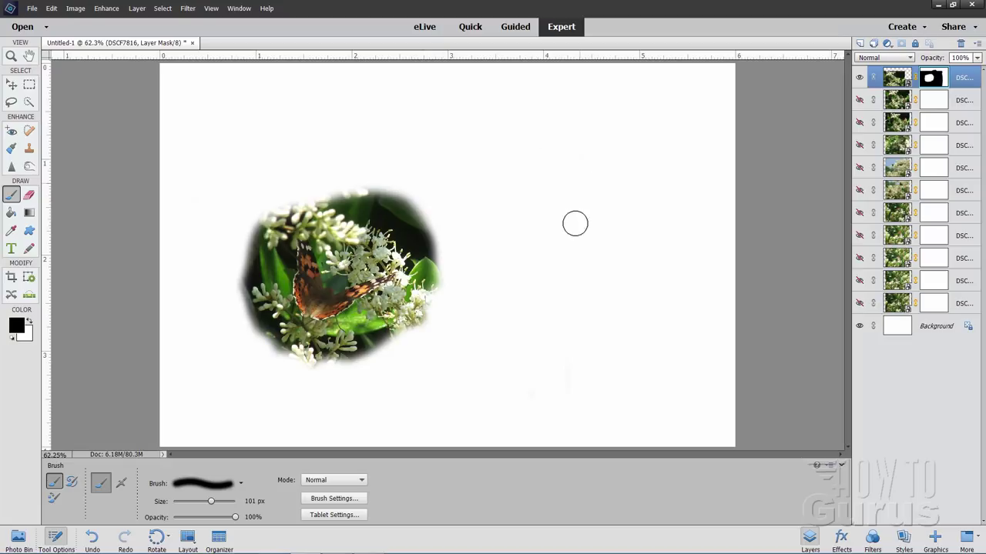
left_click(11, 85)
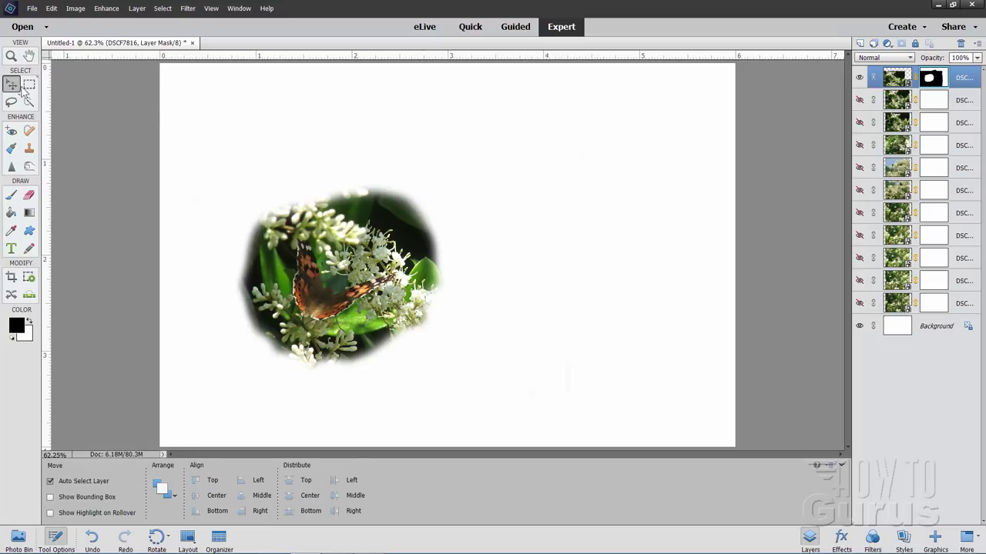
left_click_drag(351, 245, 347, 268)
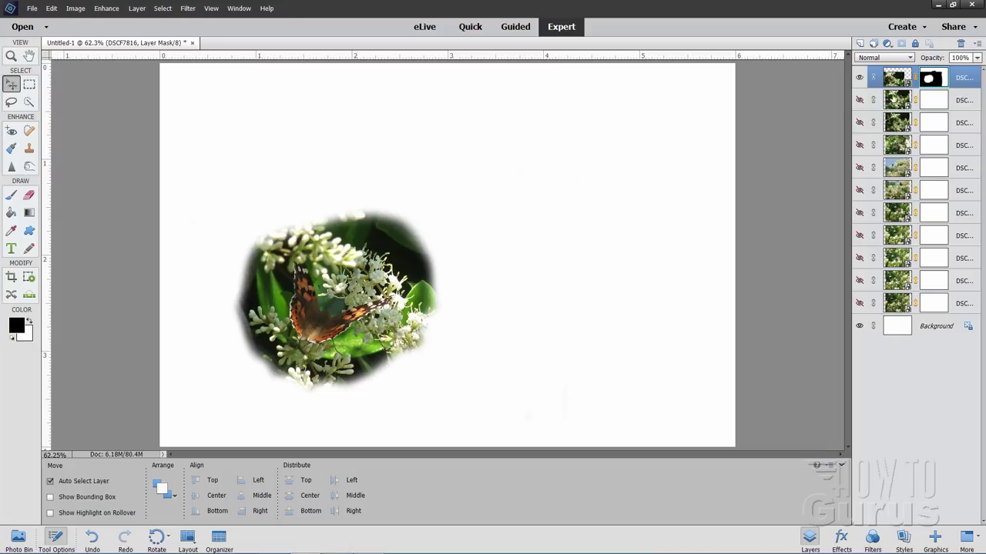
left_click(861, 77)
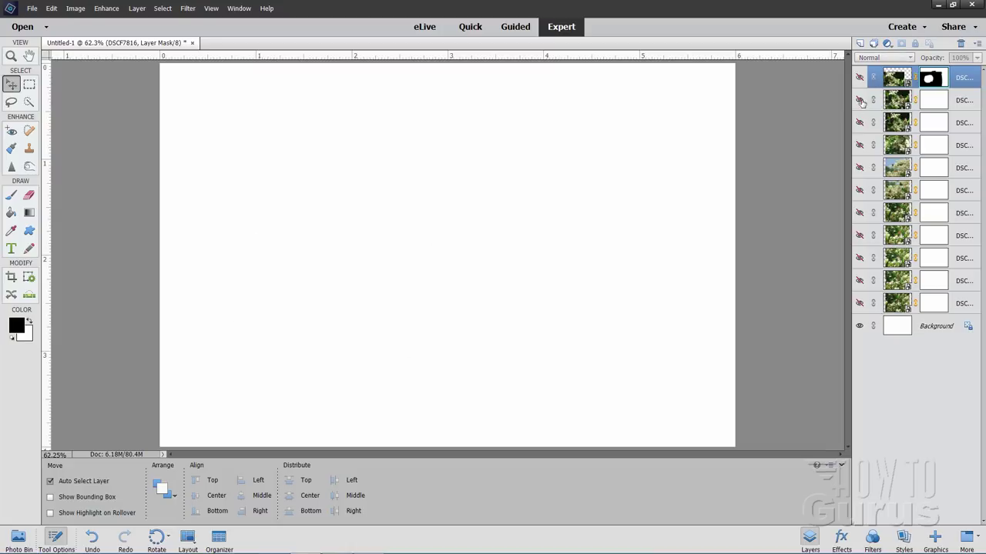
Show the DSCF7815 layer and select it for masking.
left_click(860, 101)
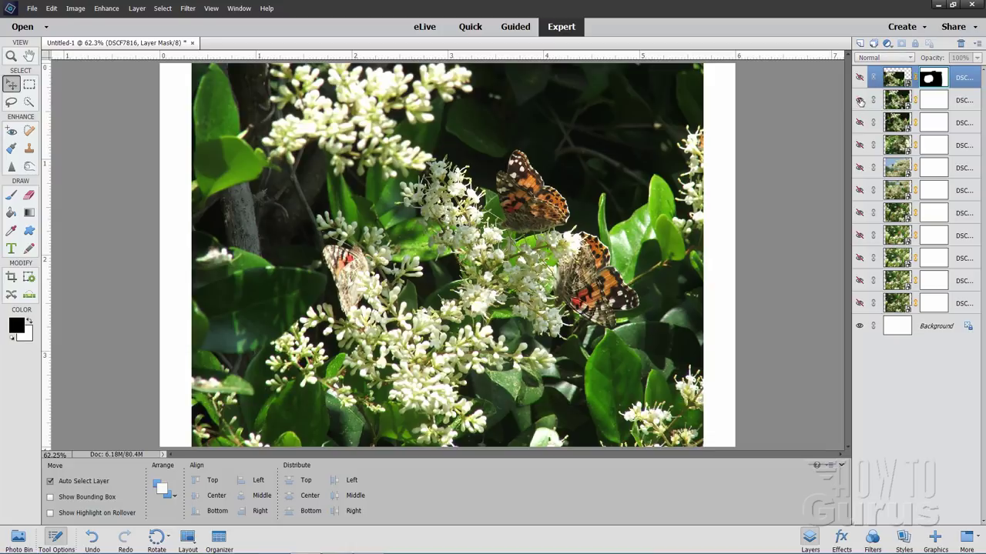
left_click(934, 110)
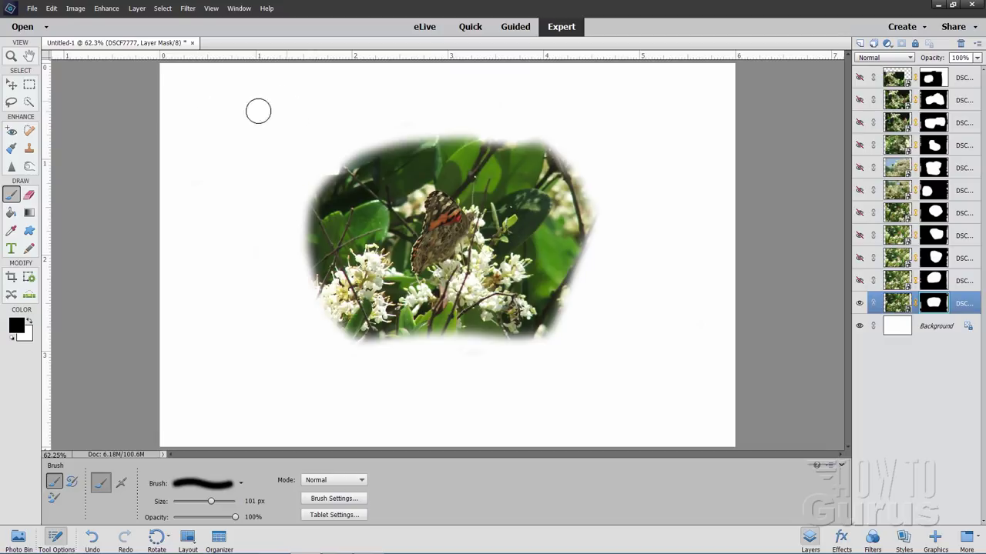
Save the layered document as 'butterfly frame' in Photoshop PSD format.
left_click(31, 9)
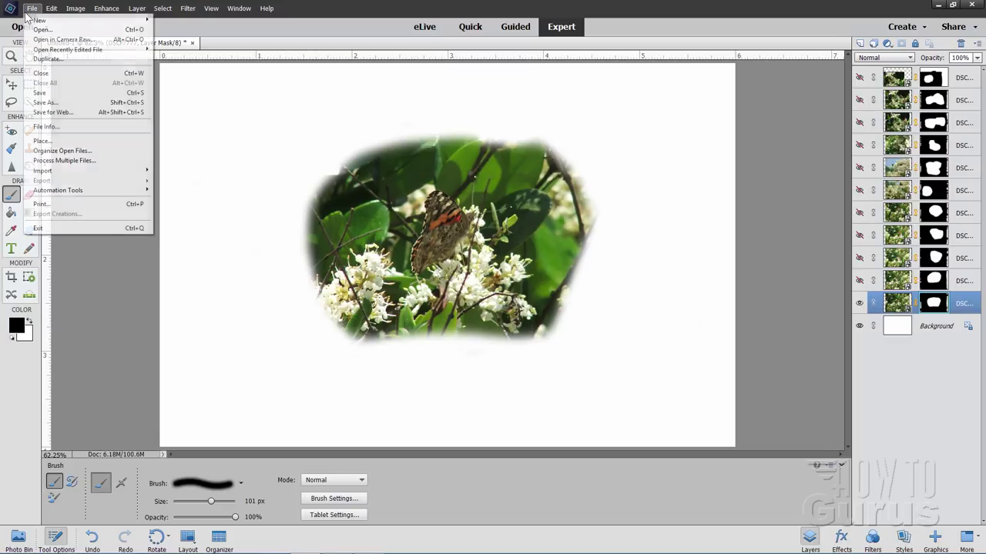
left_click(57, 92)
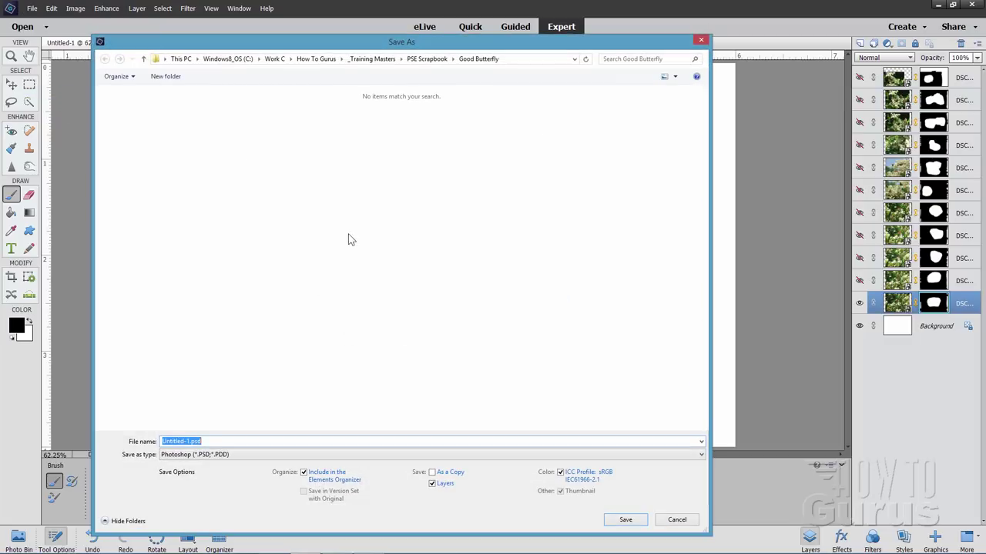
type("b")
left_click(633, 519)
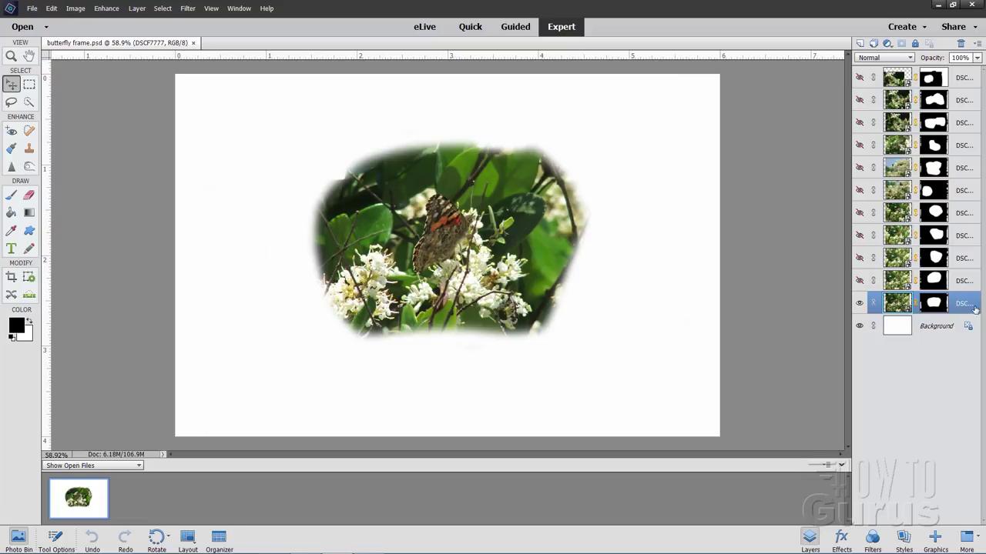
Move DSCF7777 to the lower left, then move DSCF7778 to the left edge and brush its mask.
left_click_drag(435, 260, 258, 374)
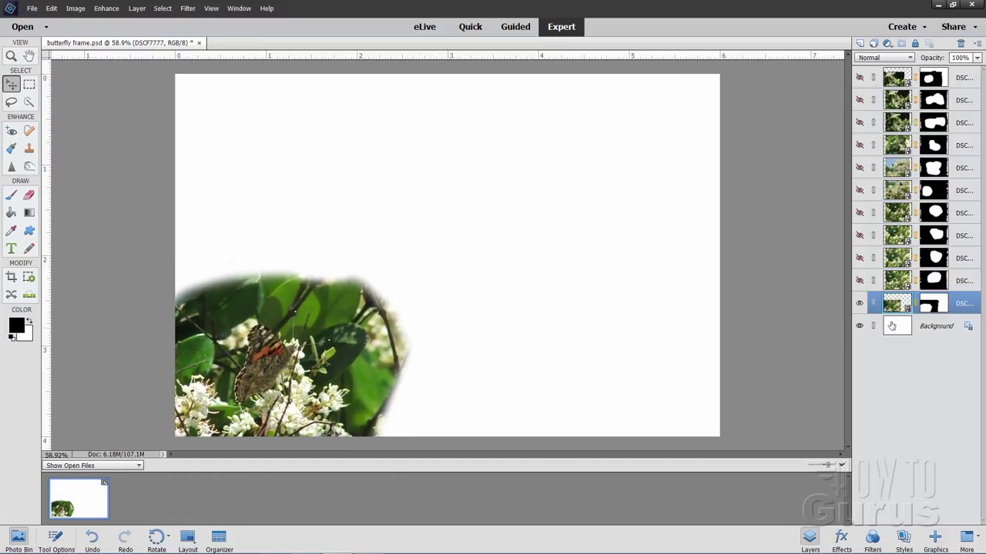
left_click(858, 280)
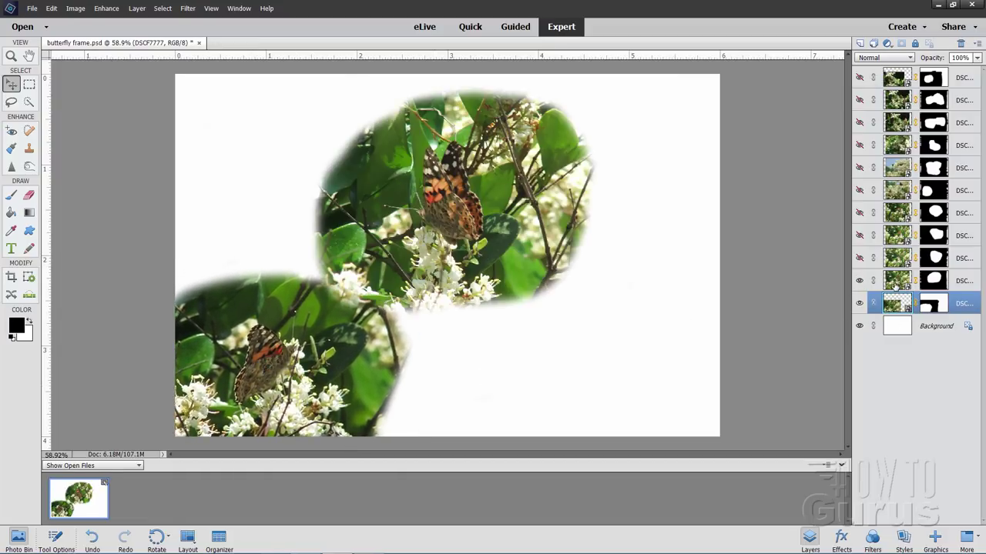
left_click(897, 284)
left_click_drag(520, 275, 333, 316)
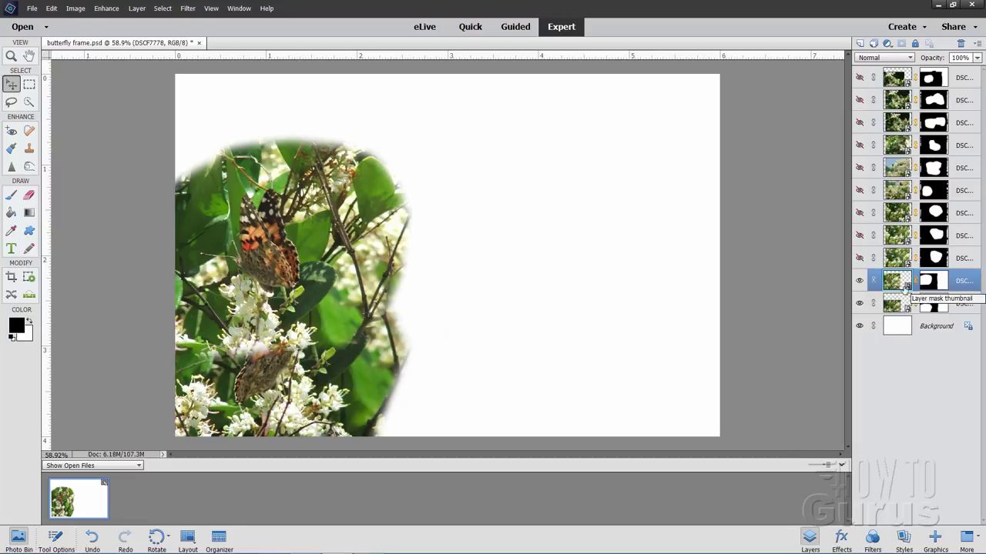
left_click(938, 286)
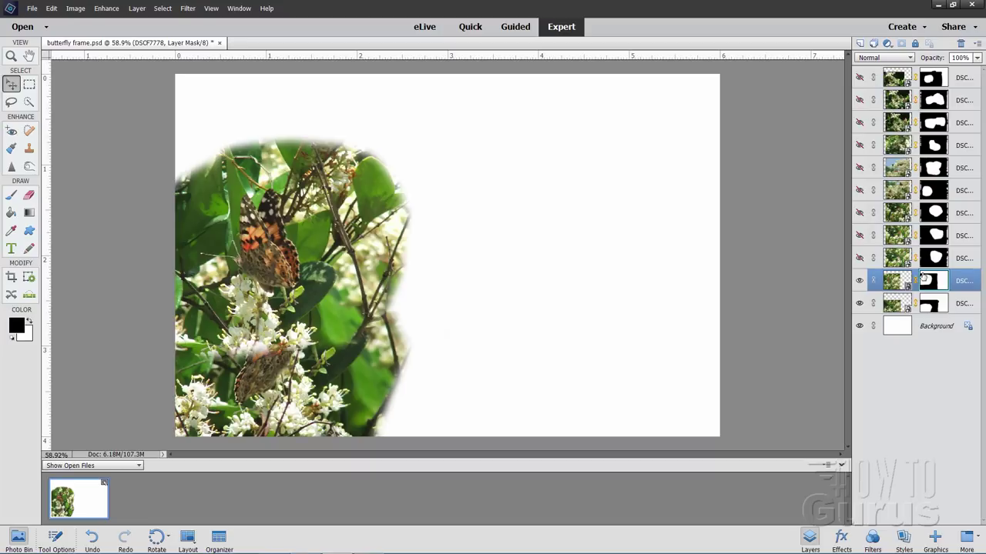
left_click(14, 197)
mouse_move(253, 348)
left_mouse_down()
mouse_move(292, 336)
mouse_move(262, 326)
mouse_move(242, 343)
mouse_move(297, 356)
mouse_move(266, 374)
mouse_move(224, 337)
mouse_move(241, 334)
mouse_move(206, 340)
left_mouse_up()
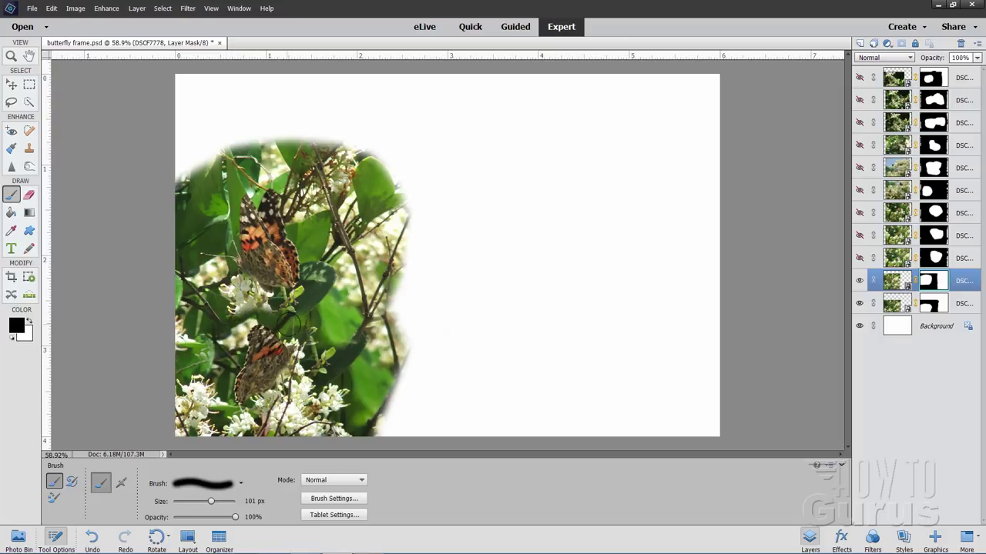
Show DSCF7779 and move it to the upper left of the page.
left_click(12, 85)
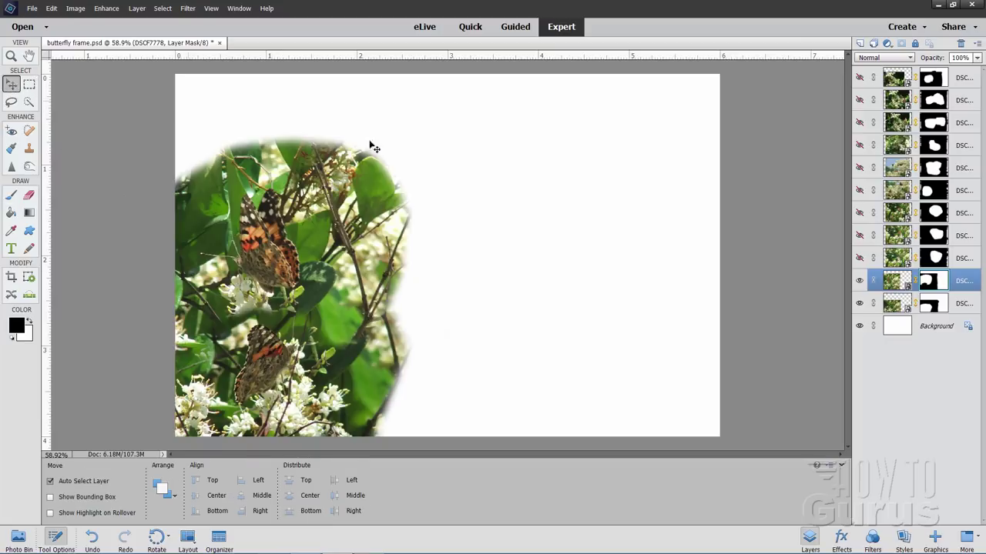
left_click(860, 258)
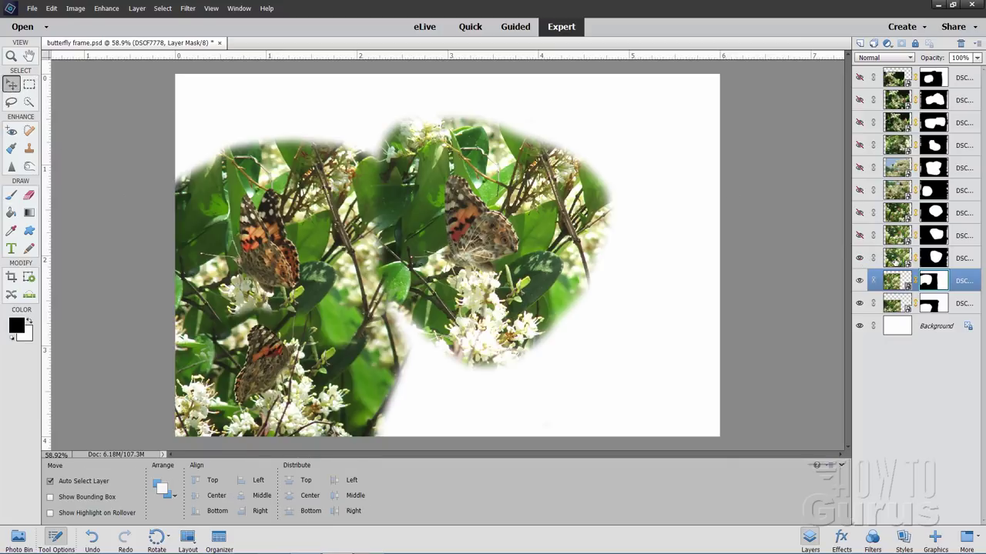
left_click(896, 261)
left_click_drag(488, 266, 272, 185)
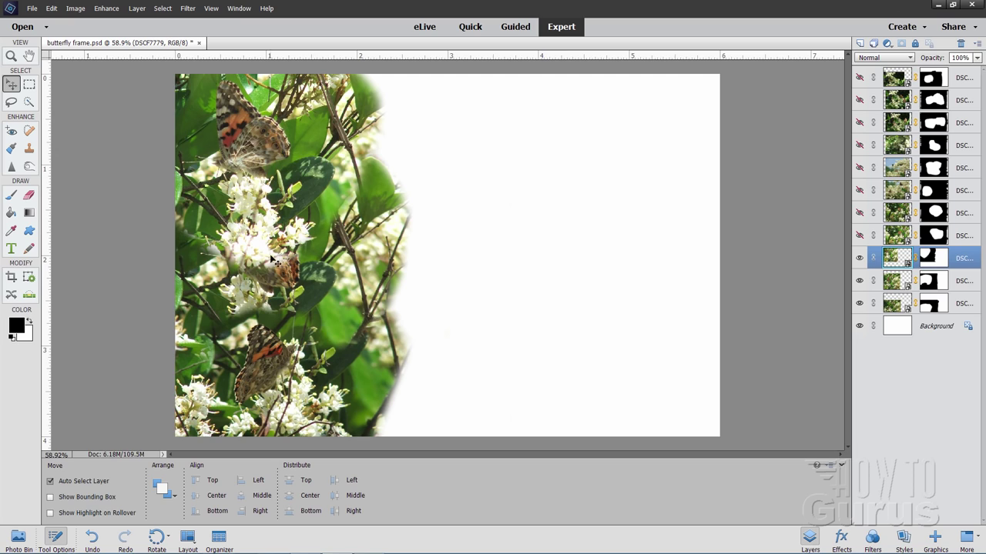
Brush DSCF7779's mask to fully reveal the middle left butterfly.
left_click(940, 261)
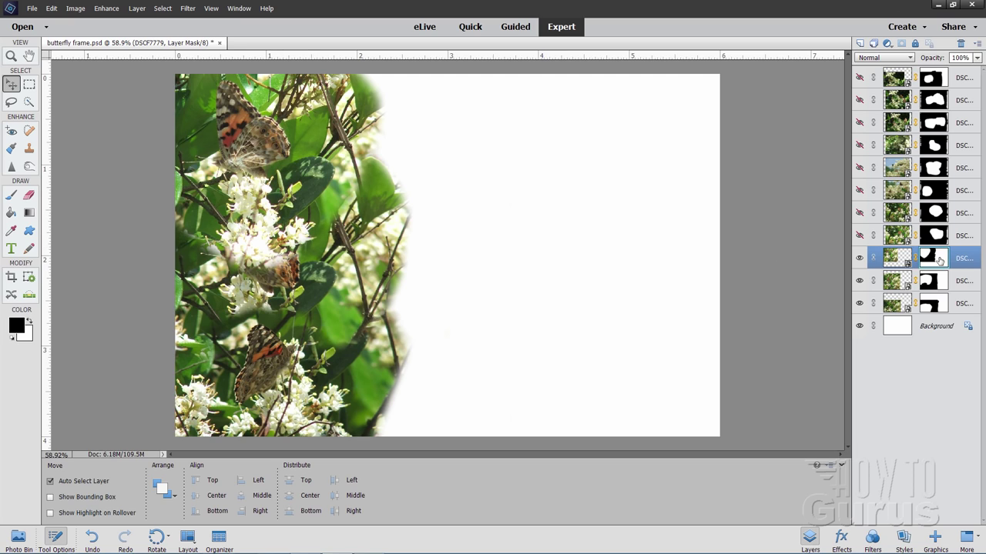
left_click(12, 196)
mouse_move(258, 237)
left_mouse_down()
mouse_move(269, 258)
mouse_move(276, 226)
mouse_move(254, 211)
mouse_move(250, 251)
mouse_move(241, 243)
mouse_move(256, 212)
mouse_move(248, 202)
mouse_move(262, 199)
mouse_move(245, 216)
left_mouse_up()
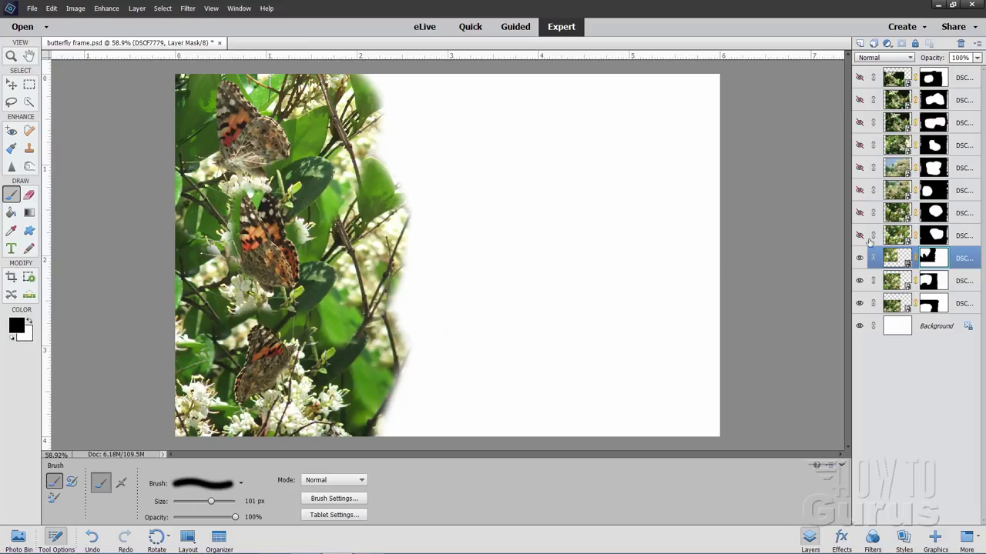
mouse_move(269, 202)
left_mouse_down()
mouse_move(237, 208)
mouse_move(237, 257)
mouse_move(258, 268)
mouse_move(213, 249)
mouse_move(271, 271)
mouse_move(295, 235)
mouse_move(288, 258)
mouse_move(254, 267)
left_mouse_up()
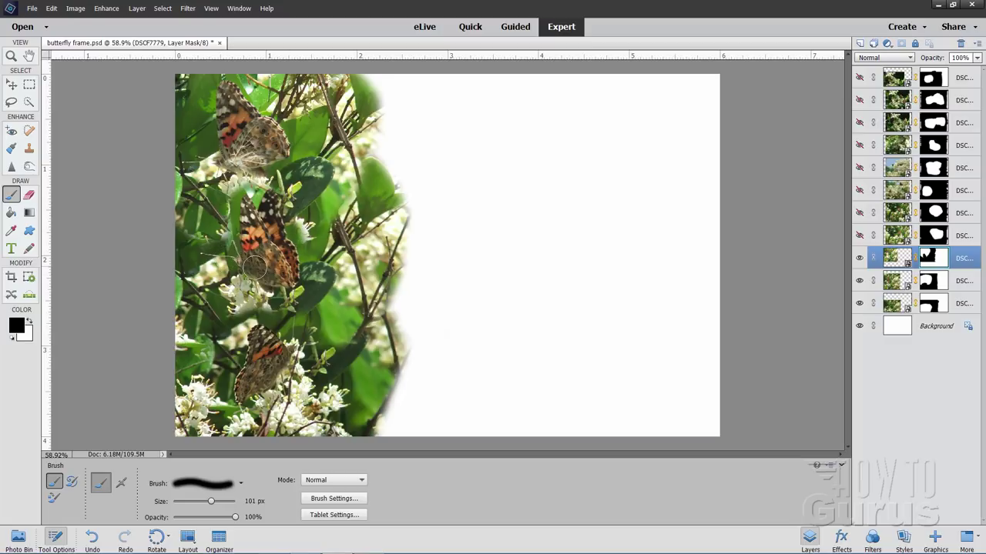
Show DSCF7780 and move it to the lower middle of the page.
left_click(12, 90)
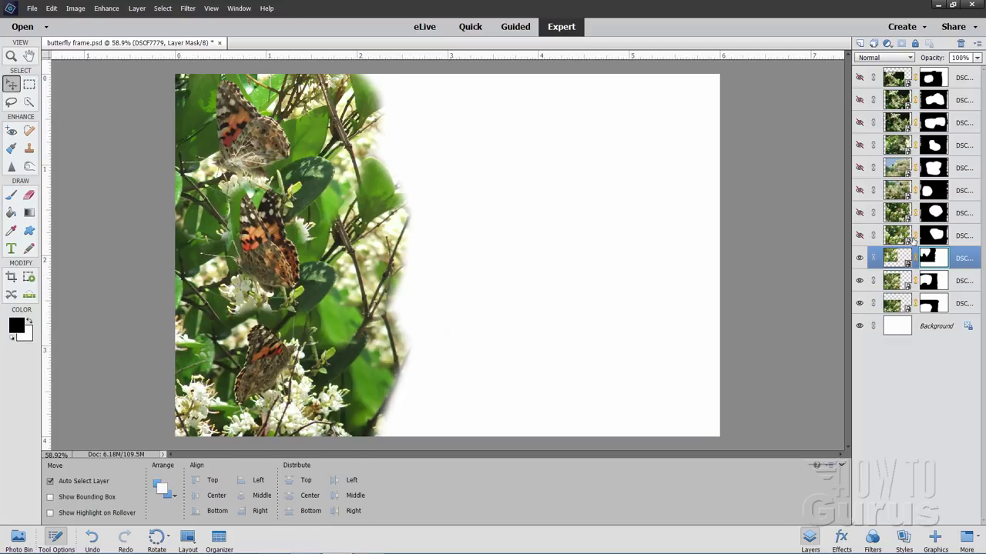
left_click(896, 235)
left_click(859, 235)
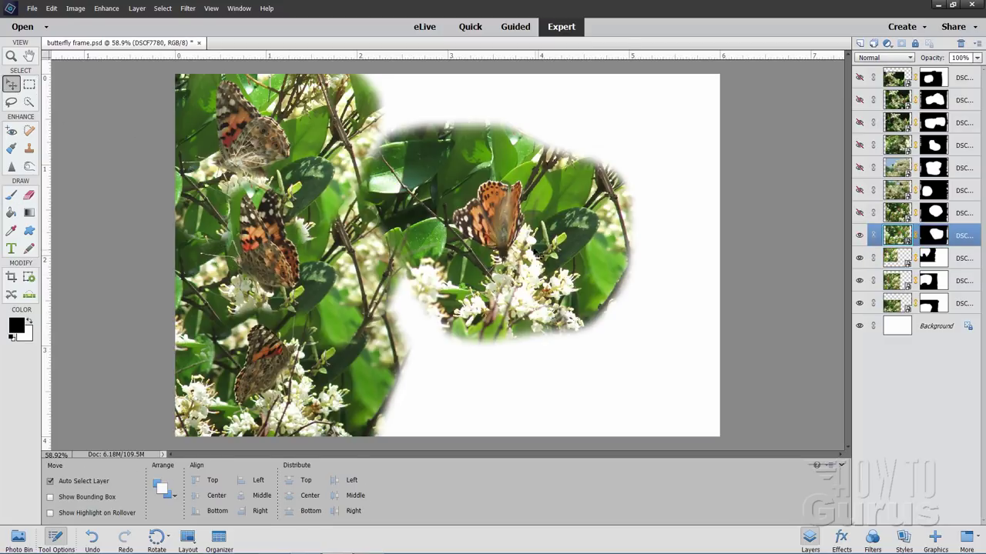
left_click_drag(523, 241, 483, 371)
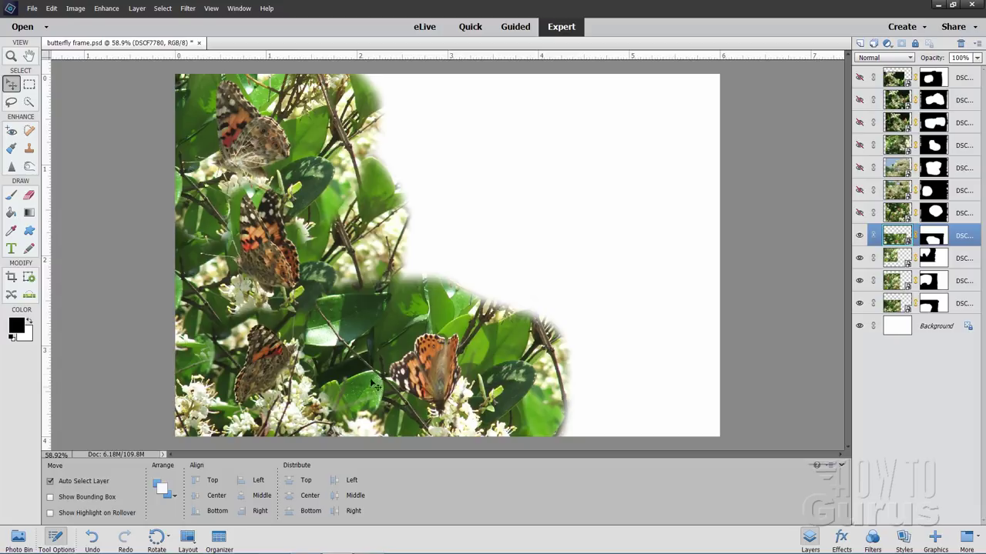
Show DSCF7781, move it into the page centre, and brush its mask to reveal the lower butterfly.
left_click(861, 214)
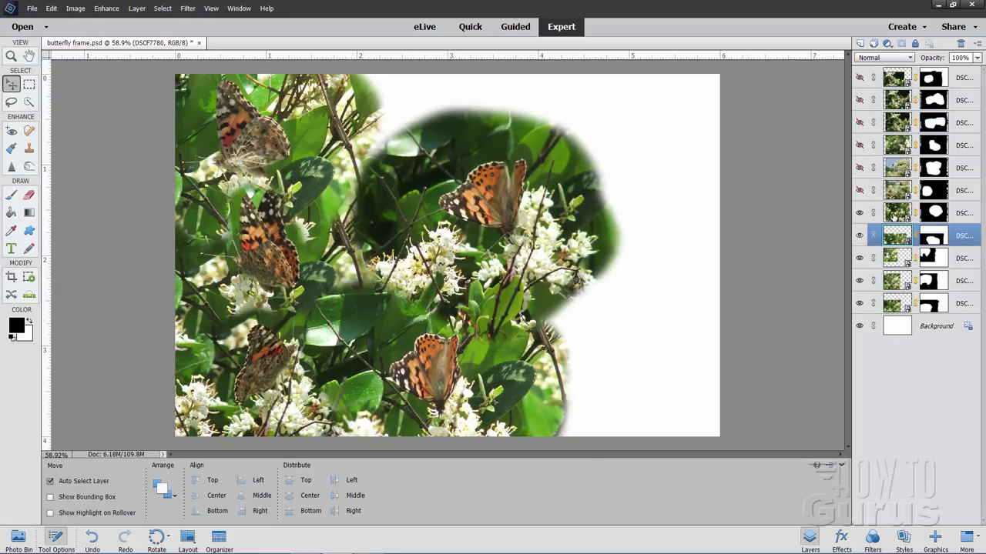
left_click(886, 216)
left_click_drag(594, 246, 540, 291)
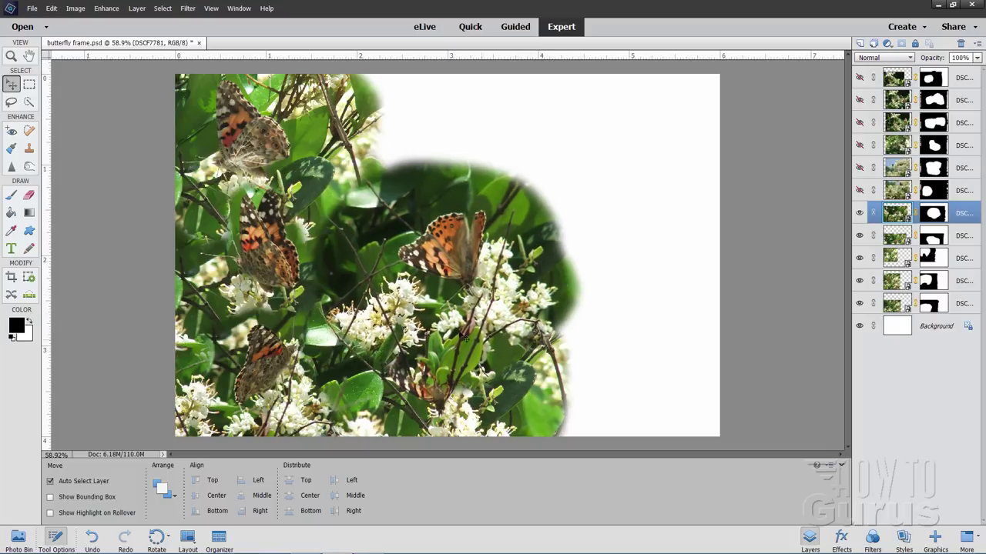
left_click(934, 214)
left_click(11, 197)
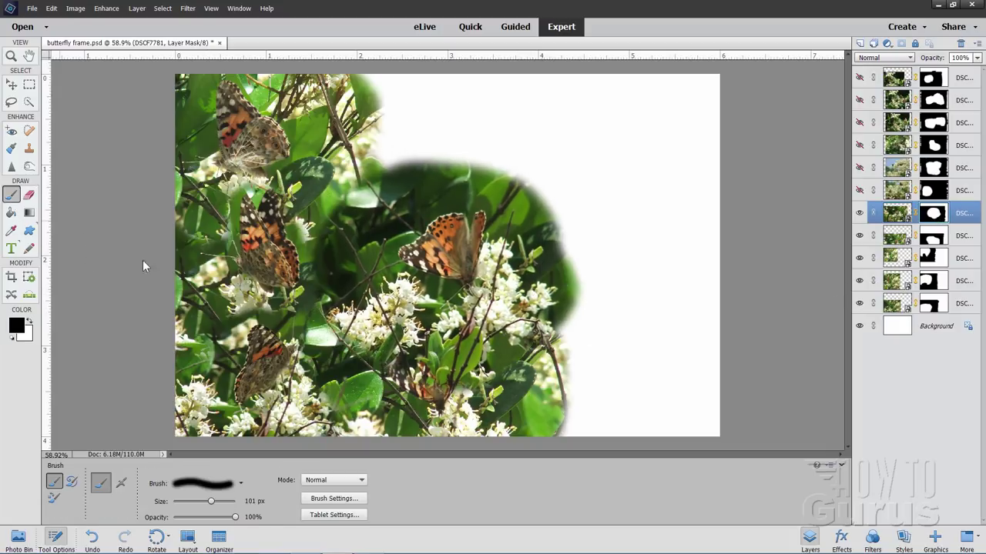
mouse_move(434, 378)
left_mouse_down()
mouse_move(399, 368)
mouse_move(430, 349)
mouse_move(414, 345)
mouse_move(473, 357)
left_mouse_up()
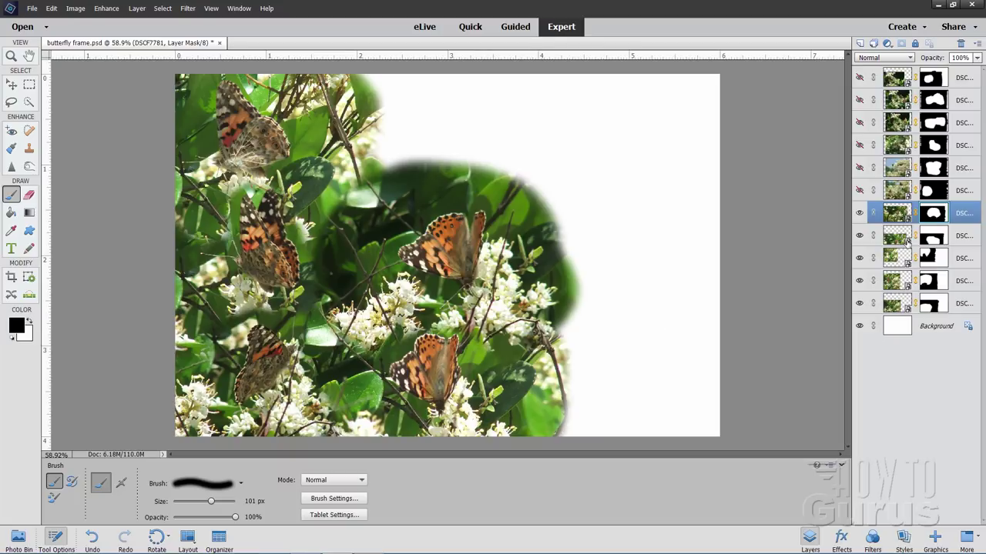
Show the flower-cluster butterfly layer and move it up to the top middle.
left_click(859, 190)
left_click(898, 190)
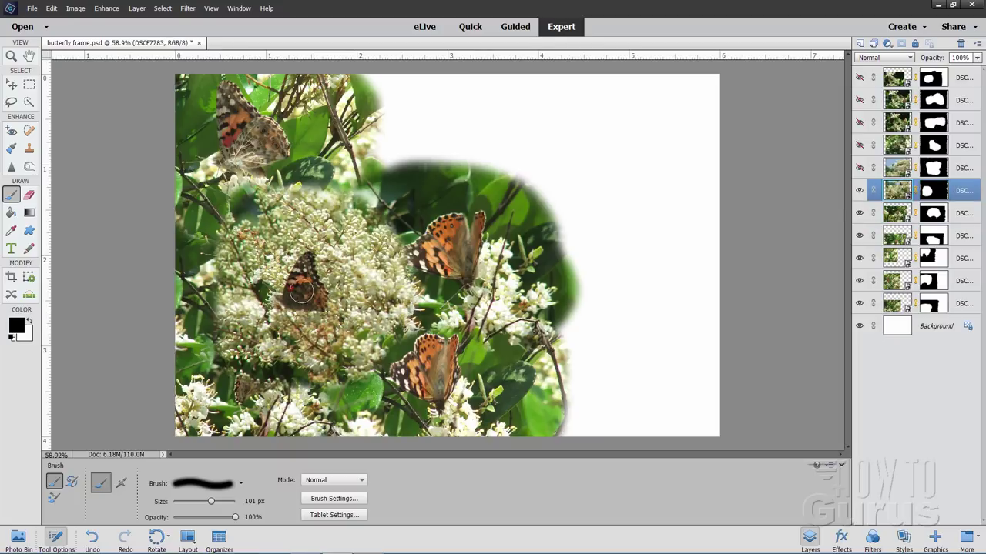
left_click(12, 85)
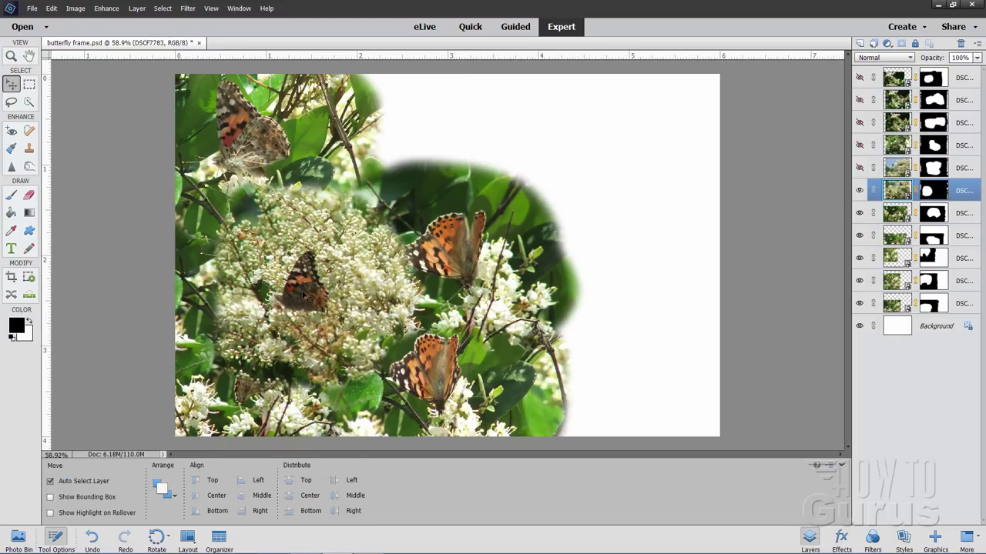
left_click_drag(306, 297, 425, 138)
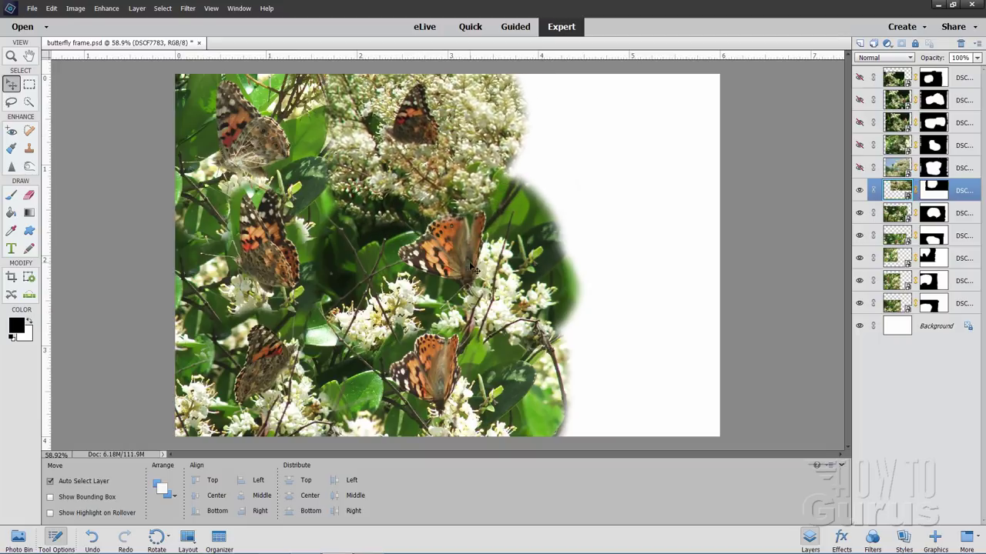
Nudge the centre, middle-left and bottom-left butterfly photos into tighter alignment.
left_click_drag(455, 274, 477, 279)
left_click(290, 271)
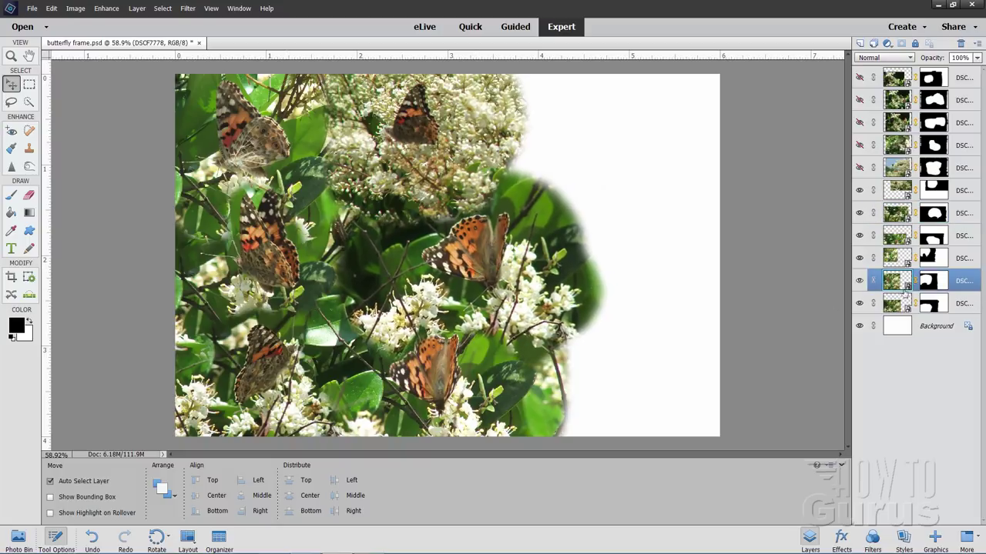
left_click_drag(290, 264, 261, 275)
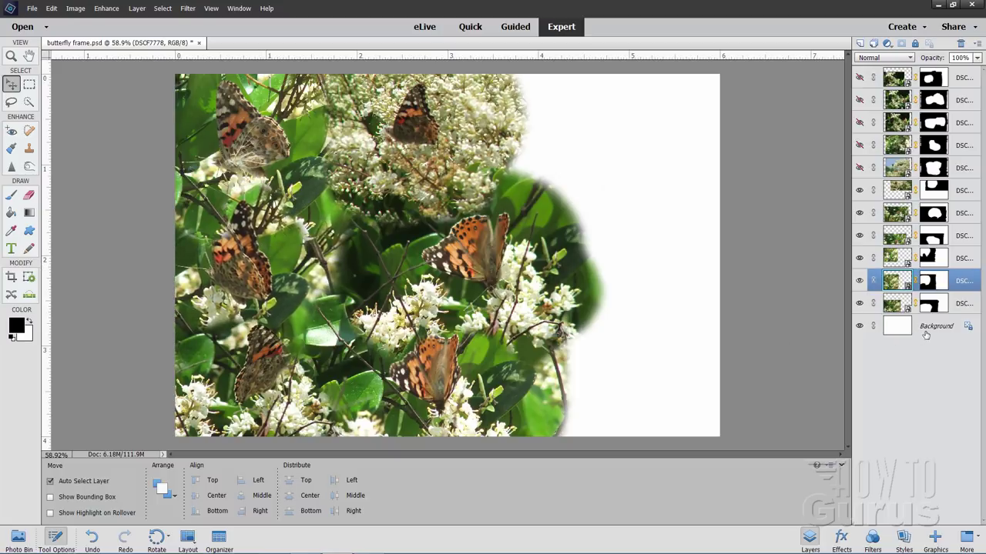
left_click(903, 308)
mouse_move(272, 385)
left_mouse_down()
mouse_move(292, 383)
mouse_move(281, 401)
left_mouse_up()
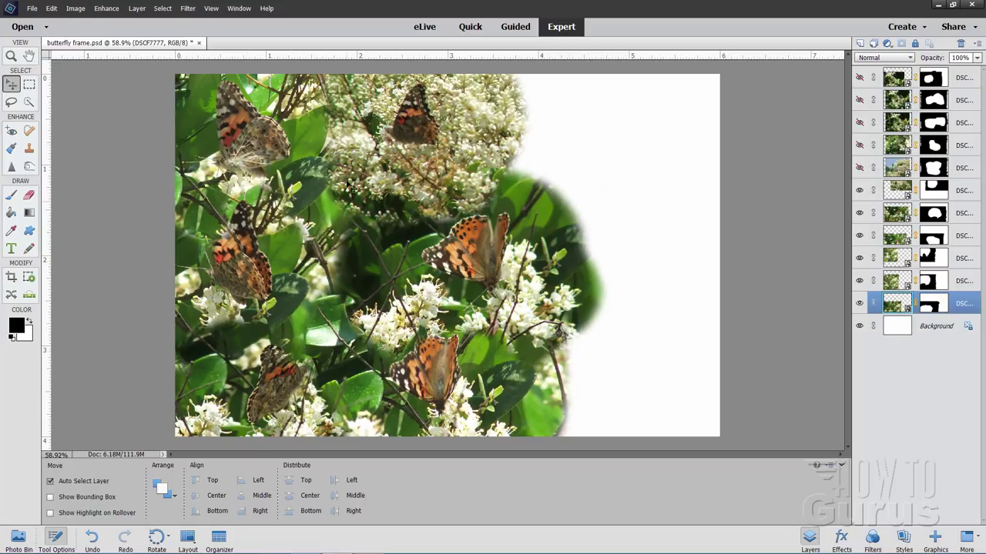
left_click_drag(269, 254, 252, 277)
Nudge the middle-left, top-left, lower-left and upper-left butterfly photos into place.
left_click(220, 218)
left_click_drag(223, 221, 251, 249)
left_click(242, 159)
mouse_move(242, 158)
left_mouse_down()
mouse_move(231, 162)
mouse_move(244, 166)
left_mouse_up()
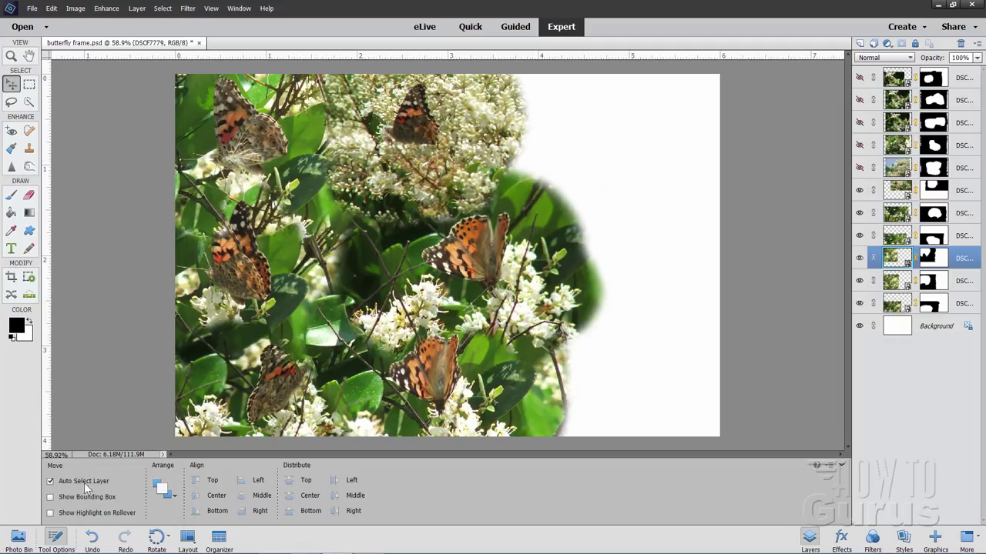
left_click_drag(228, 281, 229, 282)
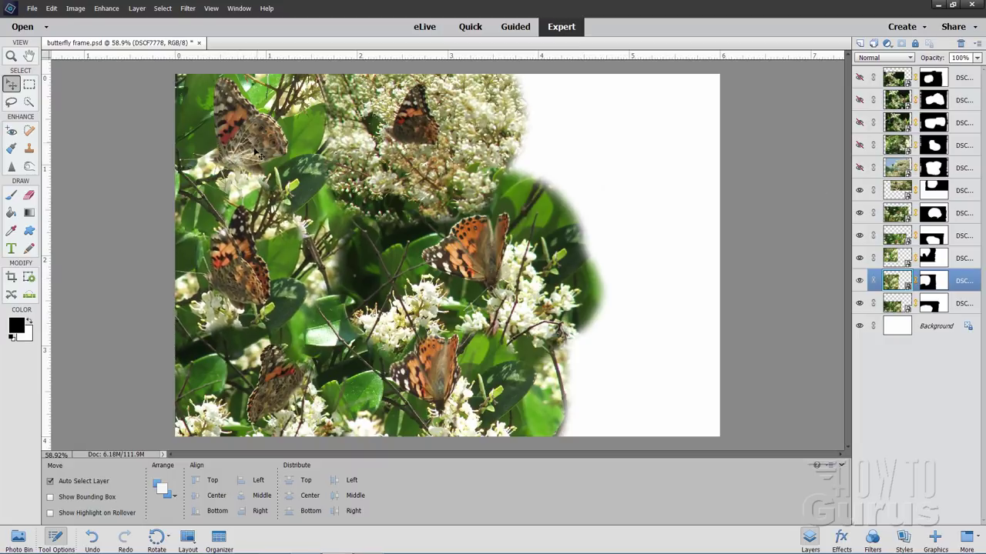
left_click_drag(254, 153, 252, 155)
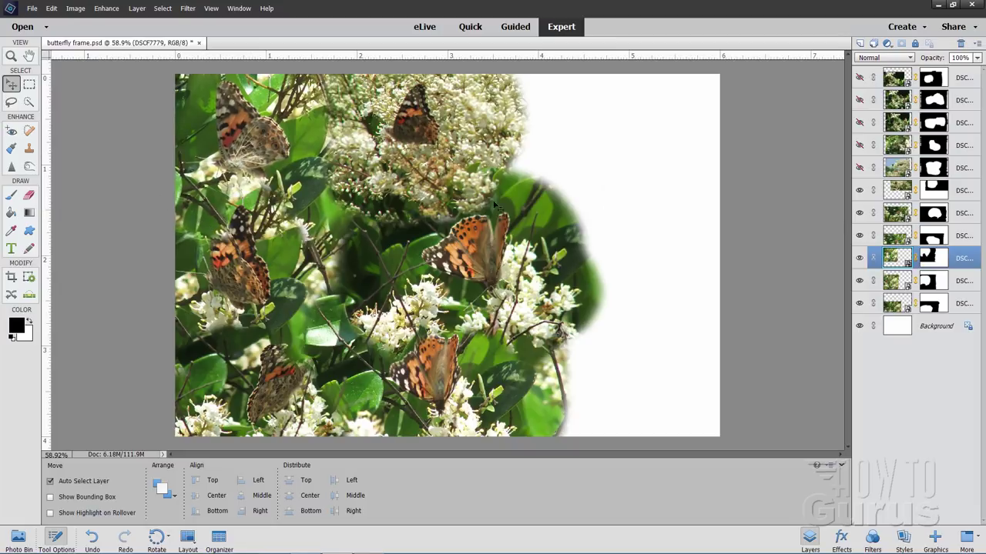
Show the hidden sky-and-flowers photo and shift it up and to the right.
left_click(927, 257)
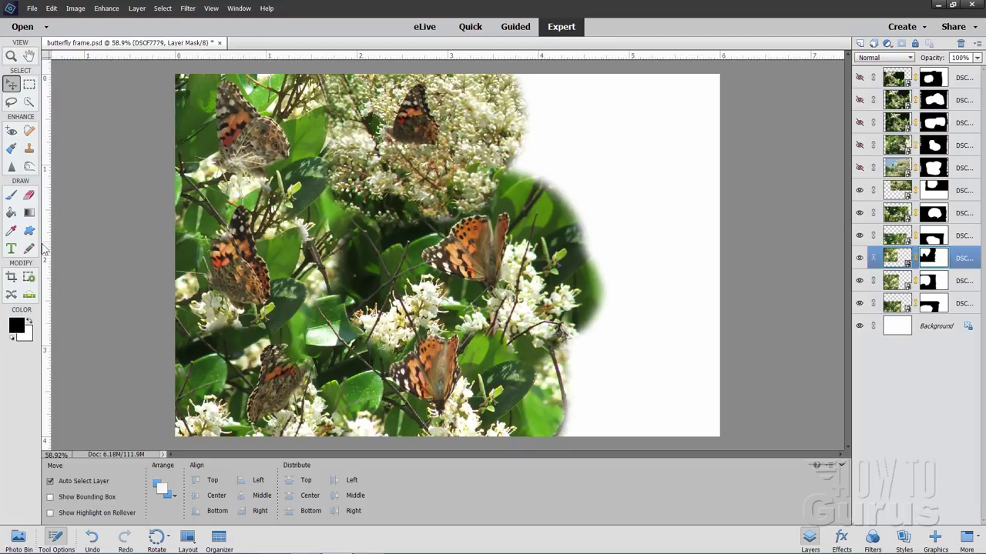
left_click(11, 197)
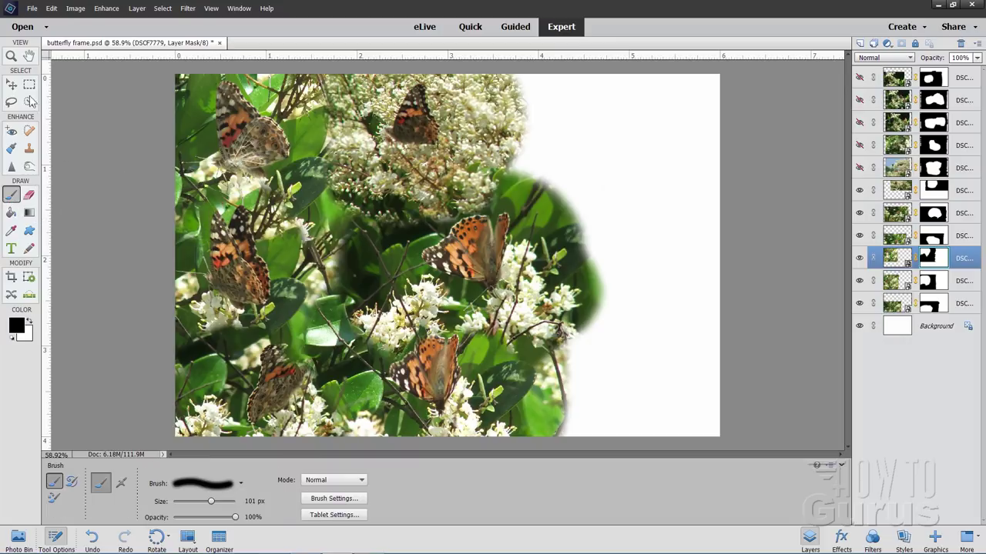
left_click(12, 85)
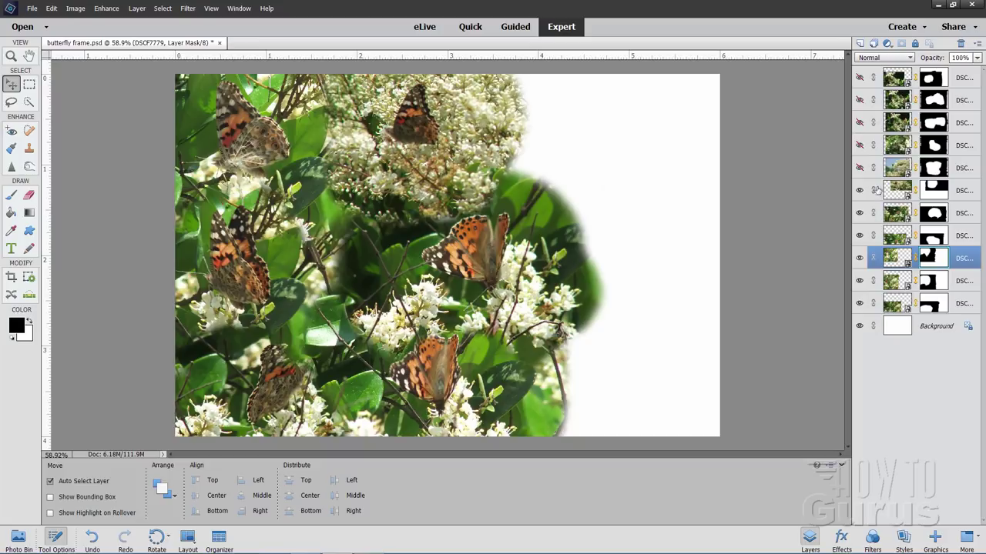
left_click(861, 168)
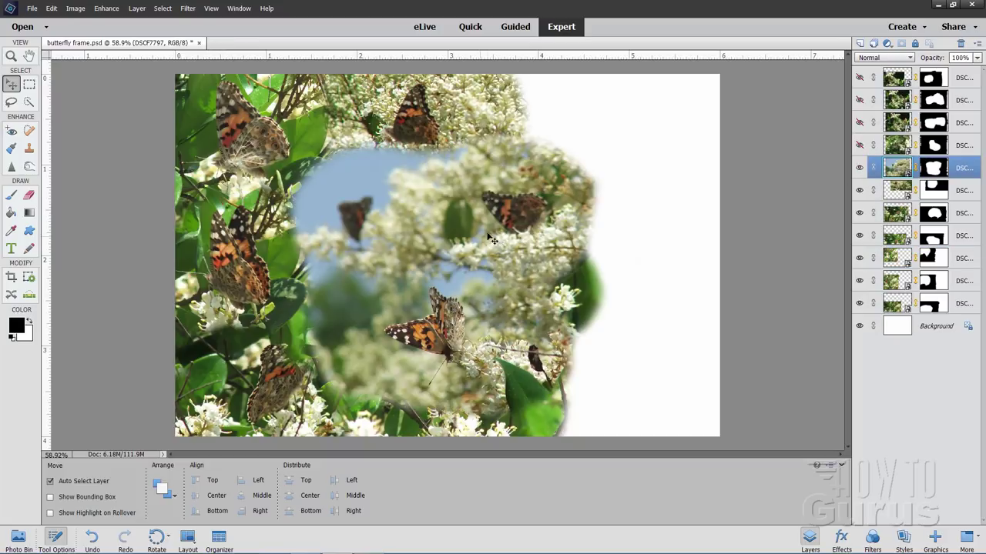
left_click_drag(491, 239, 669, 193)
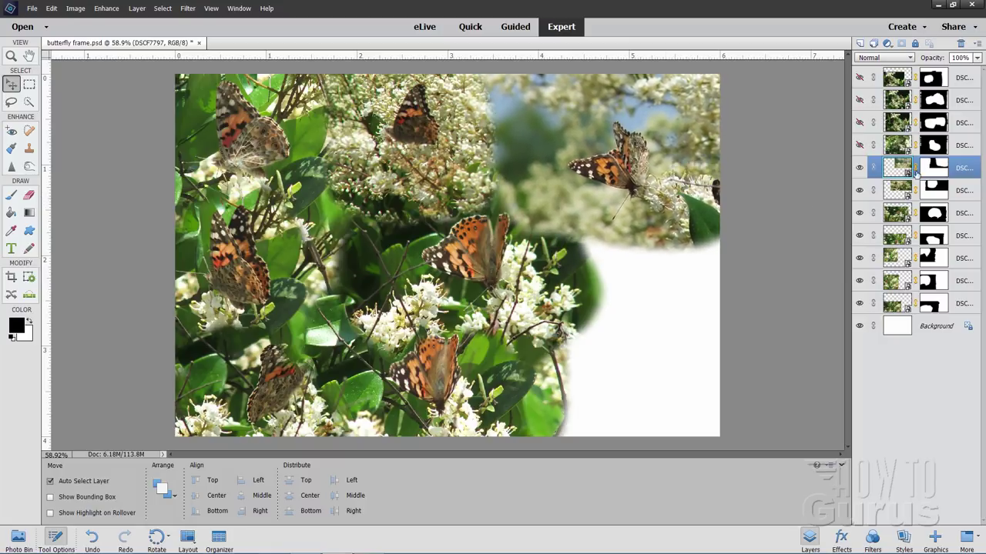
Show the next butterfly photo, move it right, and paint its mask to reveal the left wing.
left_click(860, 146)
left_click(898, 146)
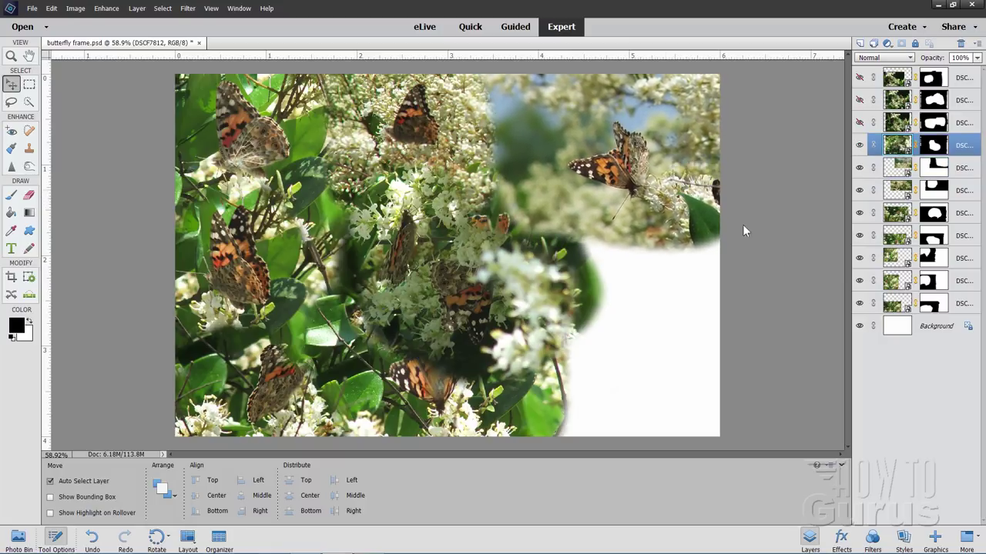
left_click_drag(474, 266, 642, 291)
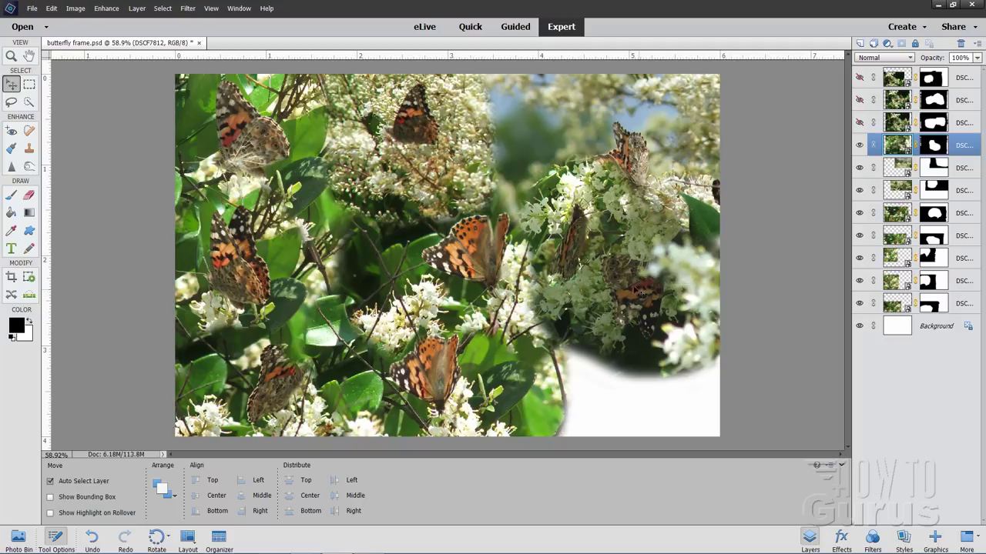
left_click(939, 149)
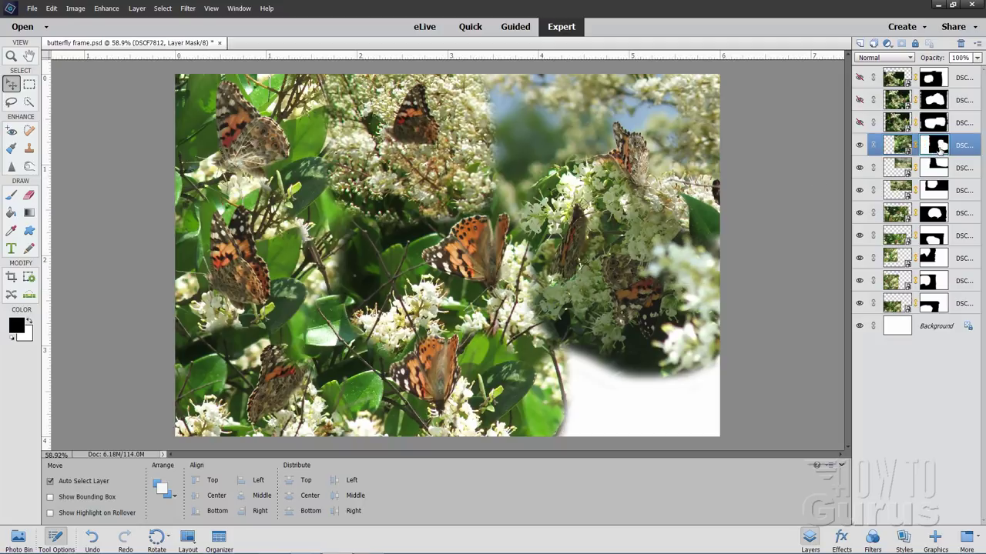
left_click(12, 196)
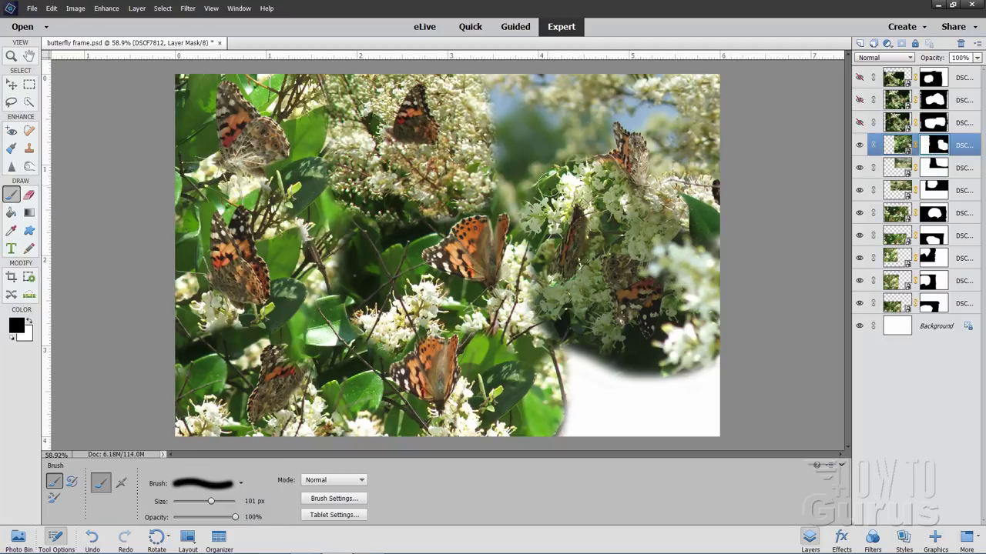
left_click_drag(579, 164, 625, 186)
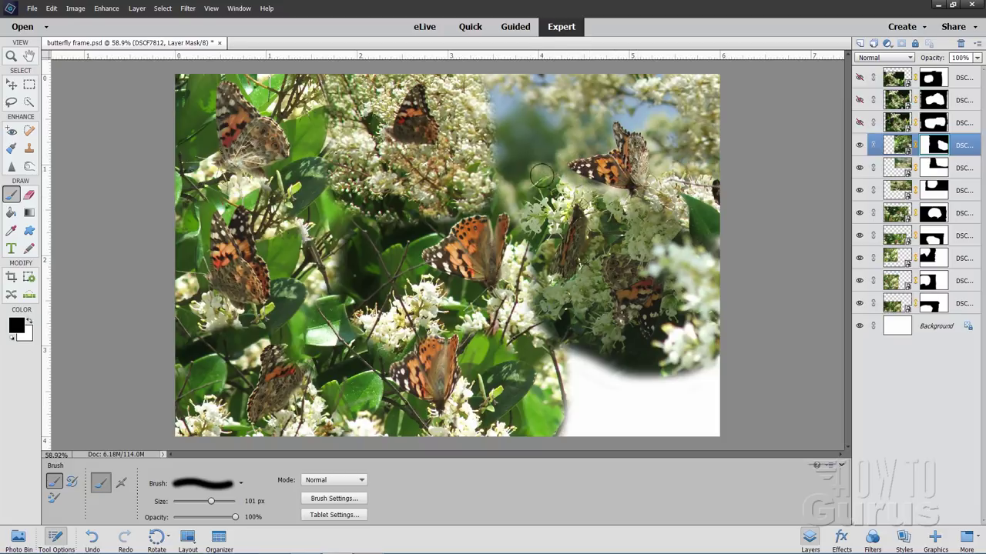
Show the third hidden photo (DSCF7814) and move it down into the lower right.
left_click(13, 84)
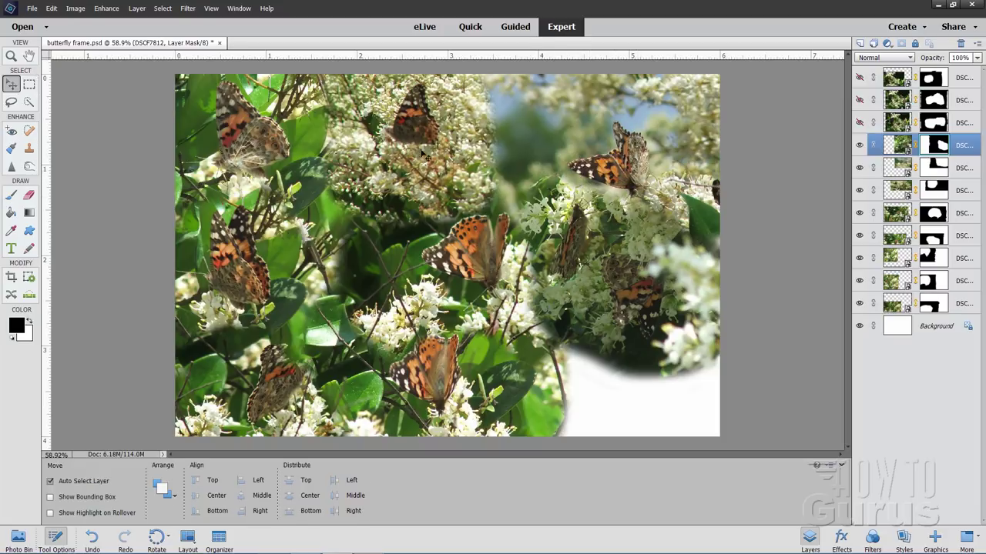
left_click(860, 122)
left_click(897, 123)
left_click_drag(472, 260, 522, 411)
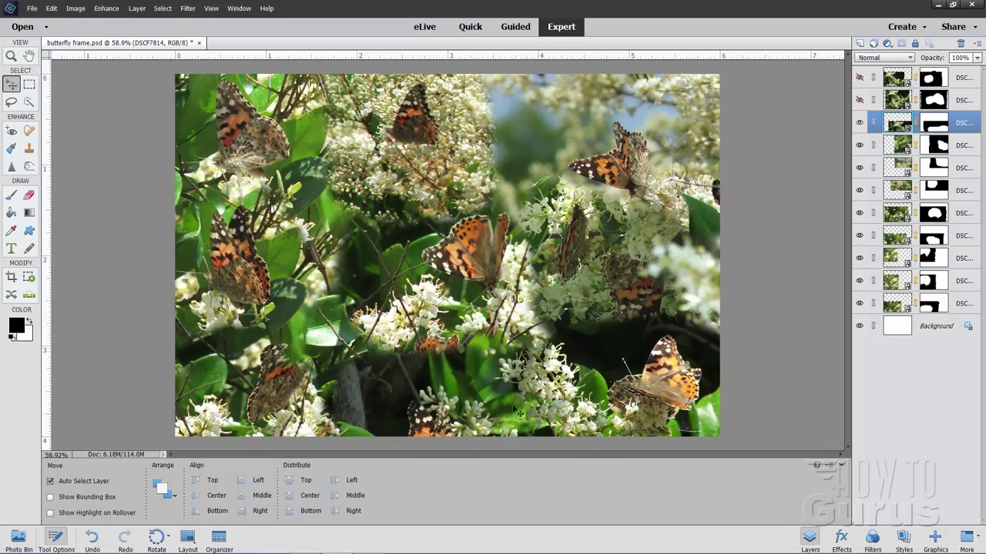
Paint on the photo's layer mask to reveal the lower-right butterfly.
left_click(936, 125)
left_click(10, 195)
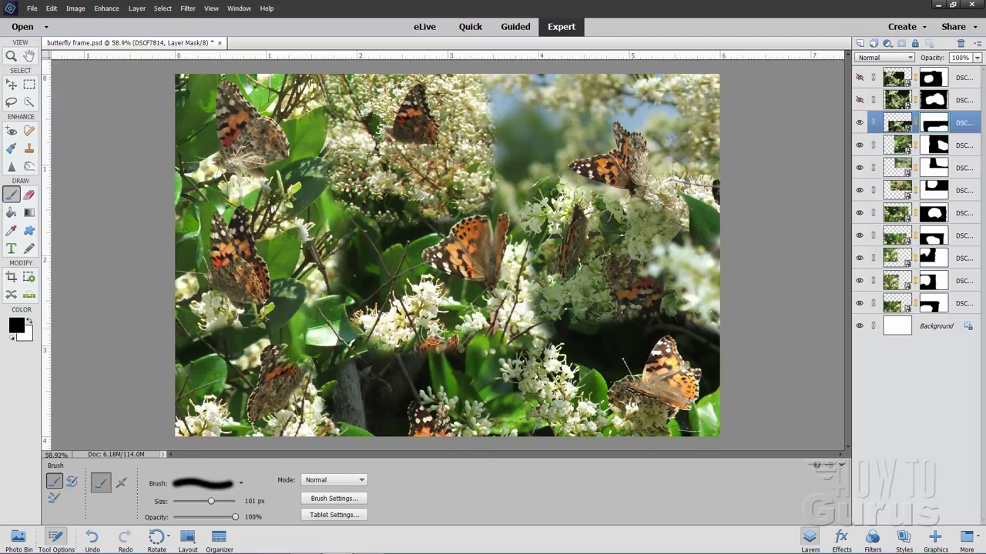
mouse_move(439, 345)
left_mouse_down()
mouse_move(437, 379)
mouse_move(423, 382)
mouse_move(444, 388)
mouse_move(456, 365)
mouse_move(446, 348)
mouse_move(435, 390)
left_mouse_up()
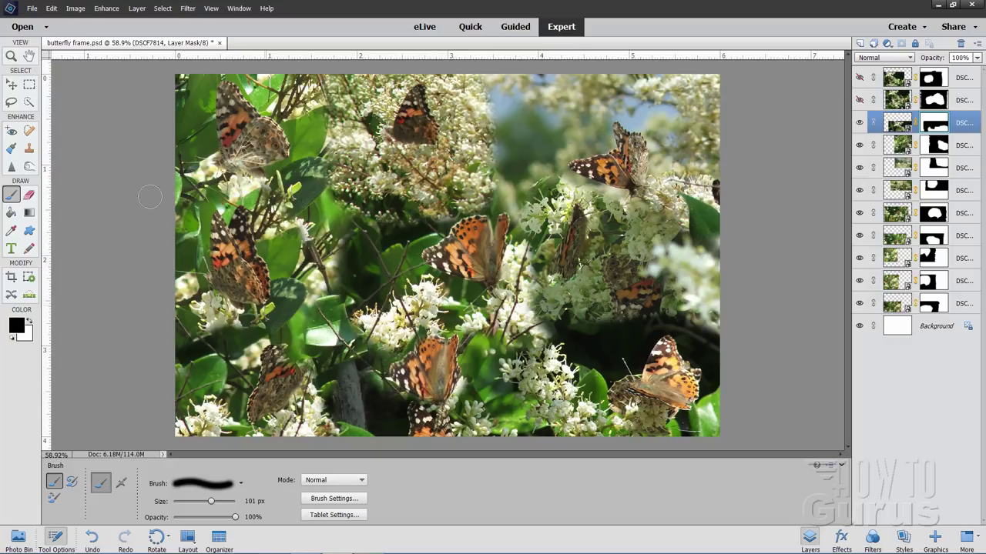
Show the DSCF7815 butterfly photo and position it across the upper centre.
left_click(11, 86)
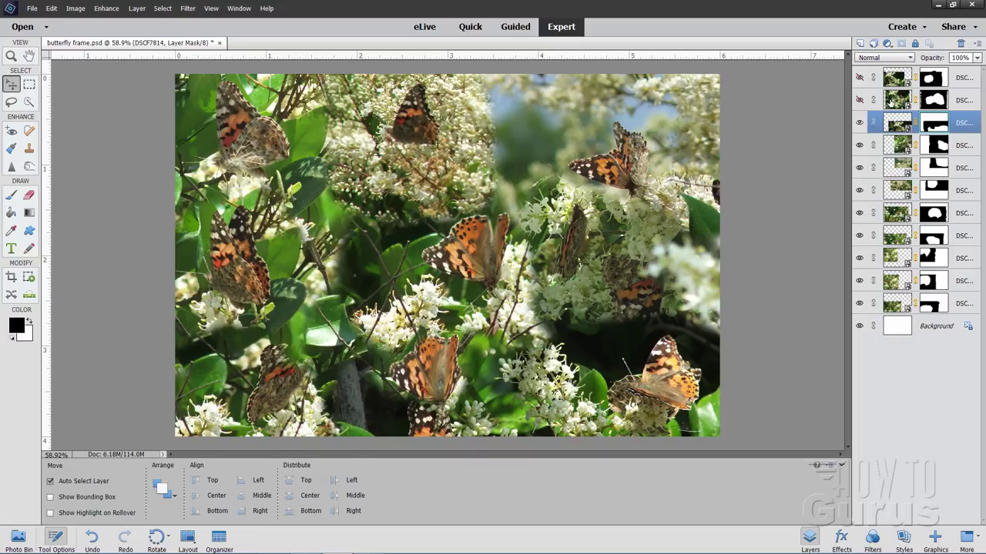
left_click(859, 100)
left_click(896, 100)
left_click_drag(533, 252, 512, 235)
left_click_drag(516, 198, 535, 190)
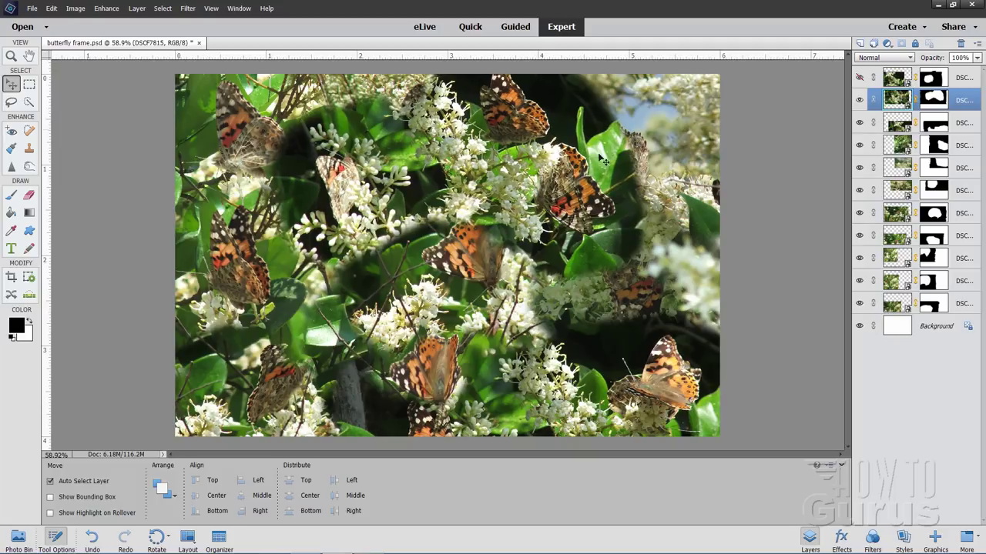
Paint the DSCF7815 layer mask to reveal brighter leaves in the upper middle.
left_click_drag(425, 163, 426, 163)
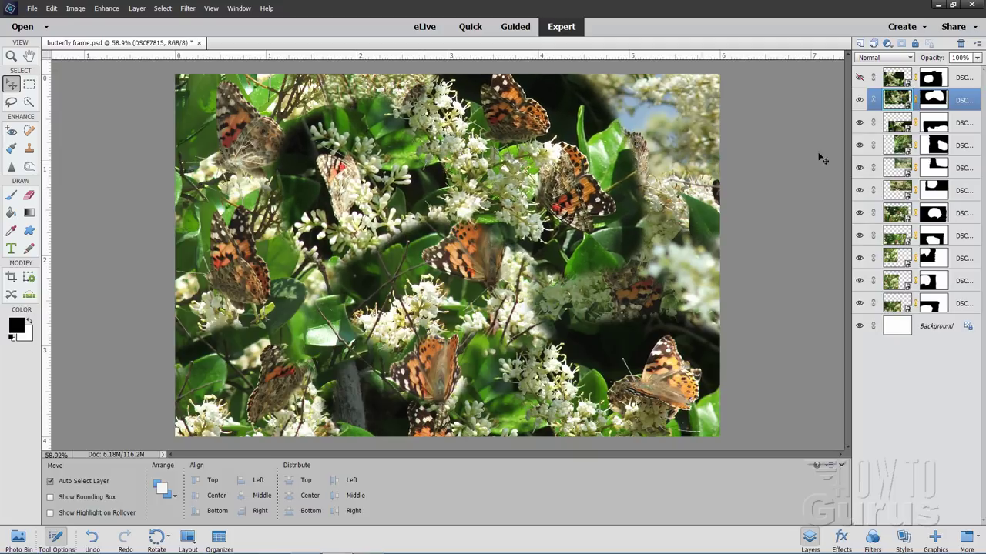
left_click(933, 99)
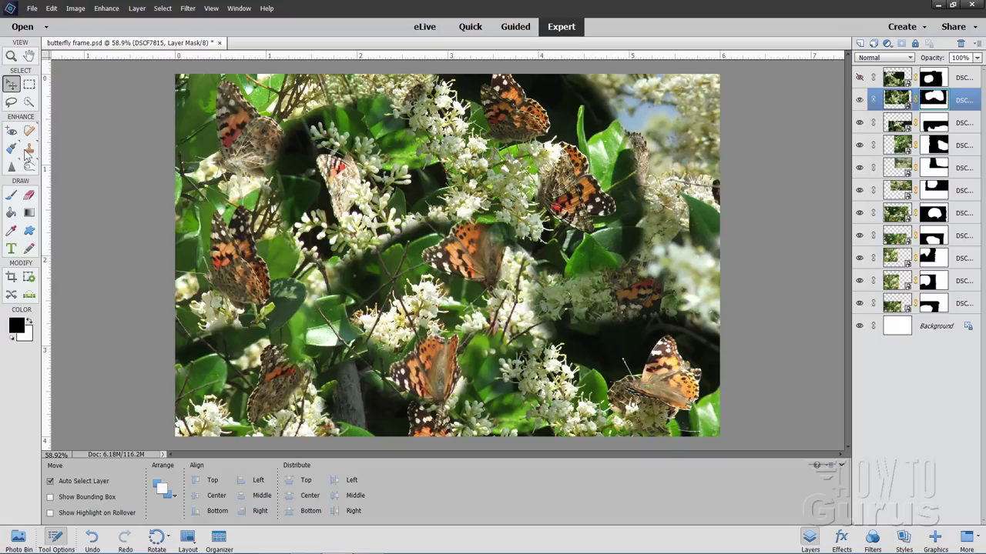
left_click(11, 194)
mouse_move(286, 186)
left_mouse_down()
mouse_move(304, 173)
mouse_move(323, 243)
mouse_move(286, 160)
mouse_move(308, 143)
mouse_move(338, 142)
mouse_move(308, 116)
mouse_move(385, 123)
mouse_move(451, 93)
mouse_move(385, 140)
mouse_move(451, 146)
mouse_move(424, 134)
mouse_move(416, 147)
mouse_move(459, 217)
mouse_move(497, 211)
mouse_move(500, 247)
mouse_move(512, 218)
mouse_move(518, 237)
mouse_move(513, 220)
mouse_move(464, 203)
mouse_move(394, 245)
mouse_move(437, 205)
mouse_move(399, 220)
left_mouse_up()
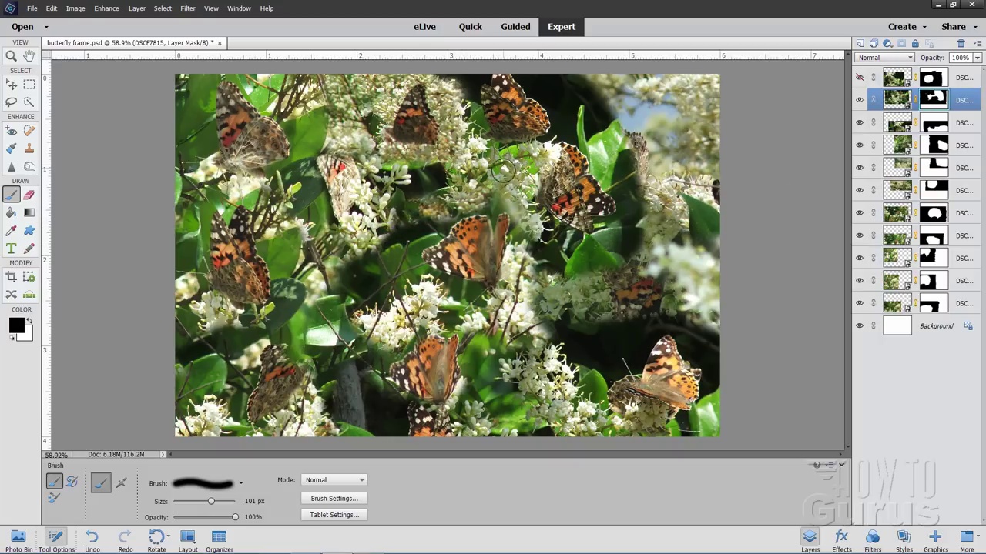
left_click_drag(346, 181, 370, 192)
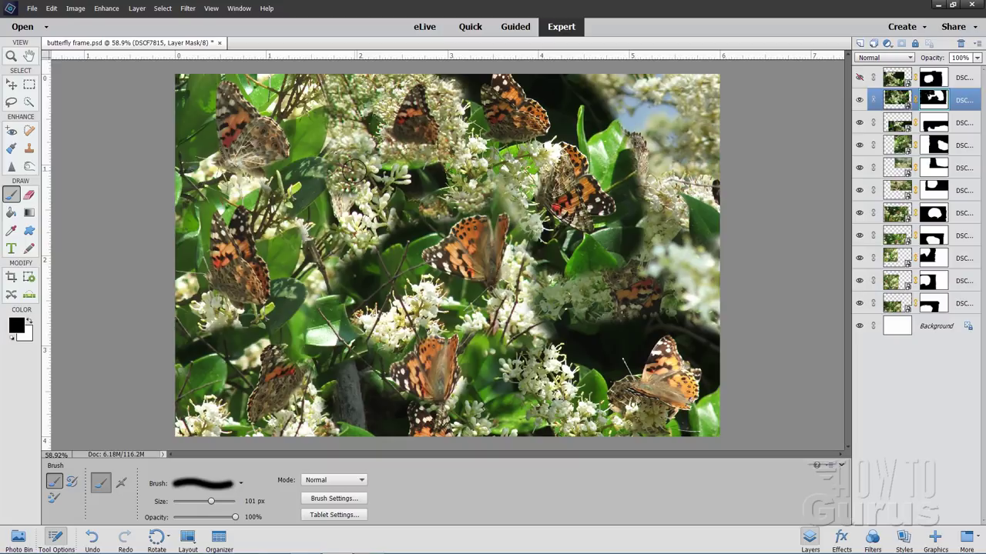
Undo the last brush stroke and paint white to reveal the faded upper-left butterfly.
left_click(52, 11)
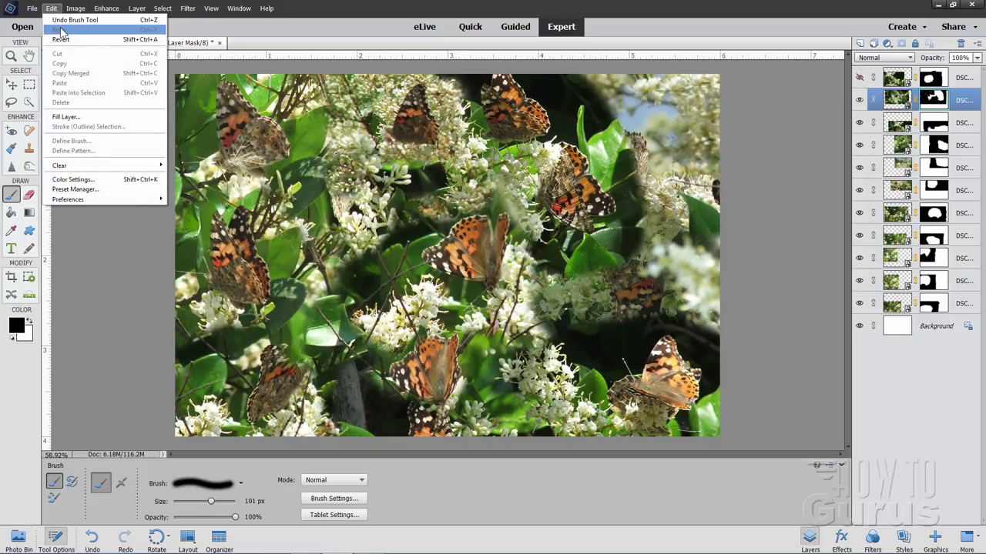
left_click(59, 21)
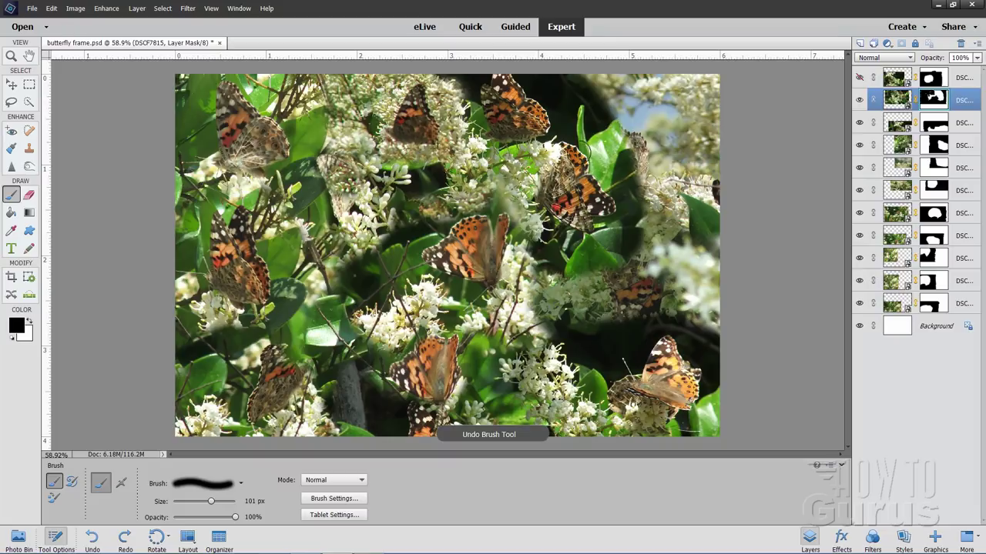
left_click(30, 321)
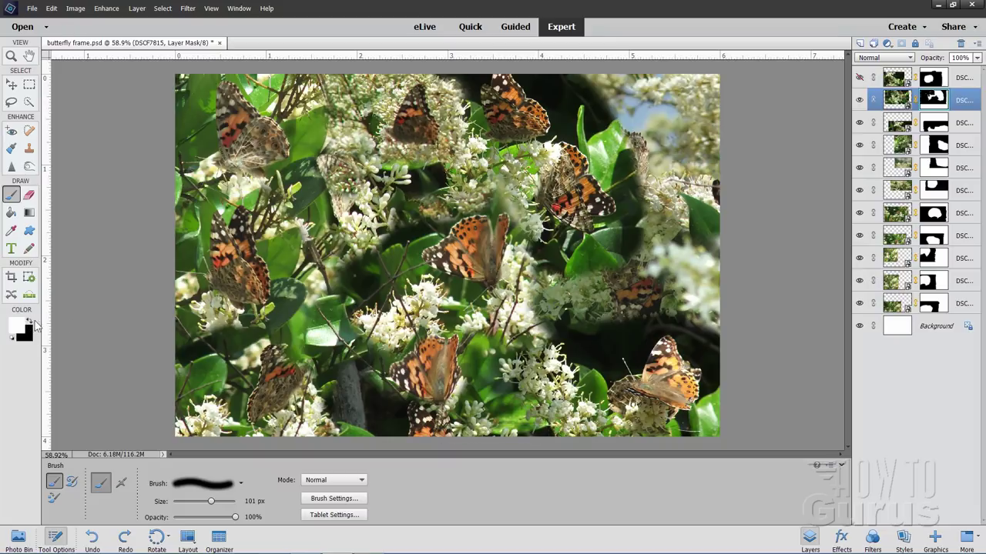
mouse_move(344, 219)
left_mouse_down()
mouse_move(337, 179)
mouse_move(351, 174)
mouse_move(337, 177)
mouse_move(343, 167)
mouse_move(344, 189)
mouse_move(354, 158)
mouse_move(331, 200)
mouse_move(340, 154)
mouse_move(343, 189)
mouse_move(359, 177)
mouse_move(339, 177)
left_mouse_up()
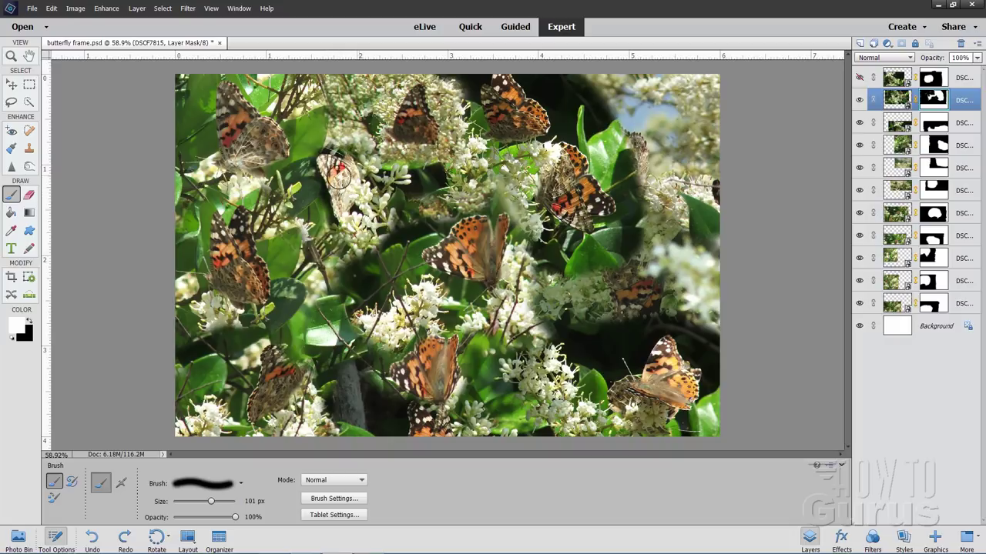
Restore black as the painting colour and show the hidden top DSCF7816 photo.
left_click(12, 84)
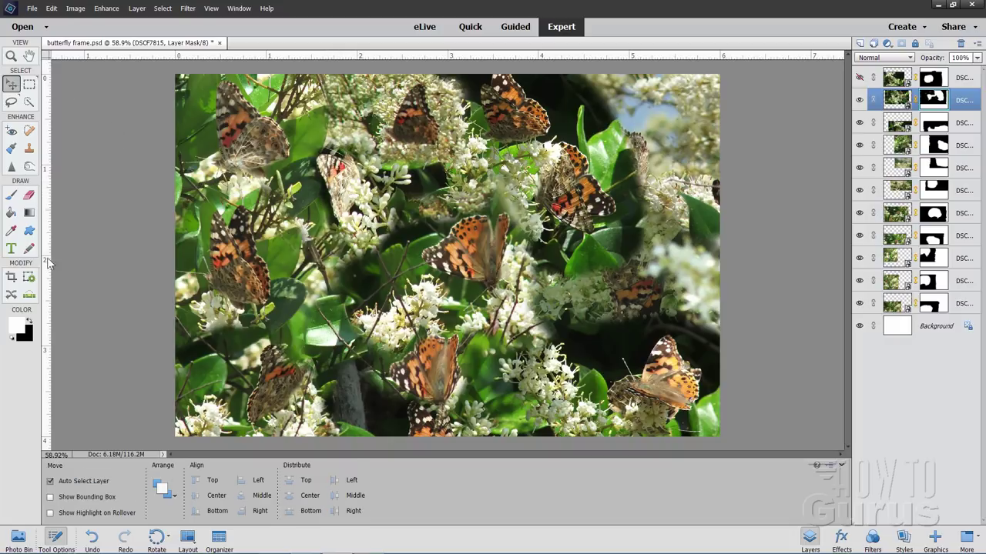
left_click(30, 322)
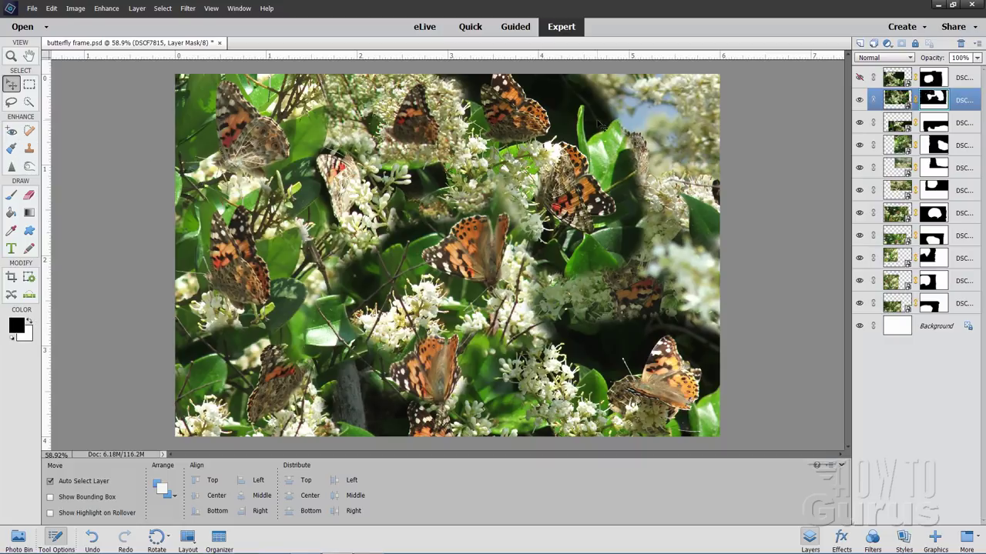
left_click(860, 78)
Move the top DSCF7816 butterfly photo into the collage's top-right corner.
left_click(898, 77)
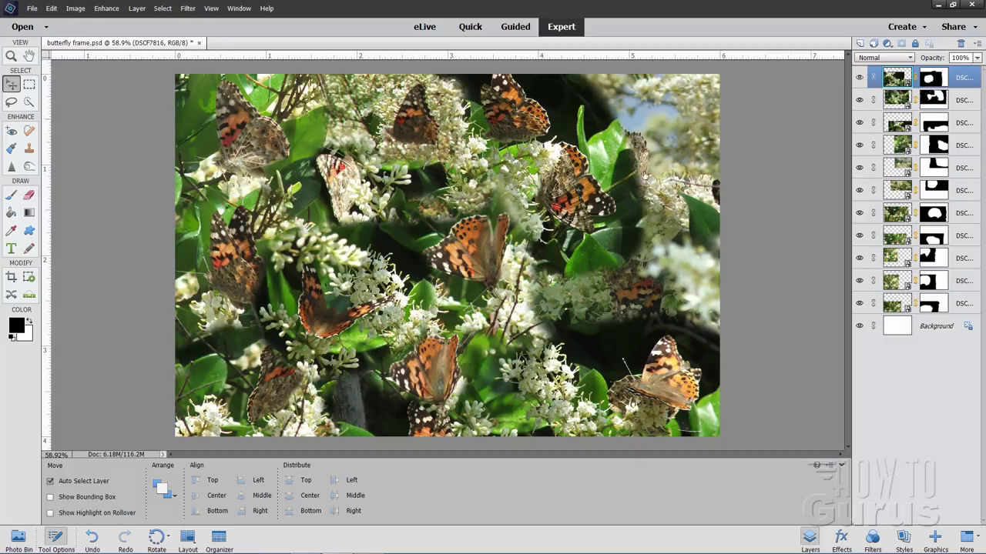
left_click_drag(315, 280, 349, 306)
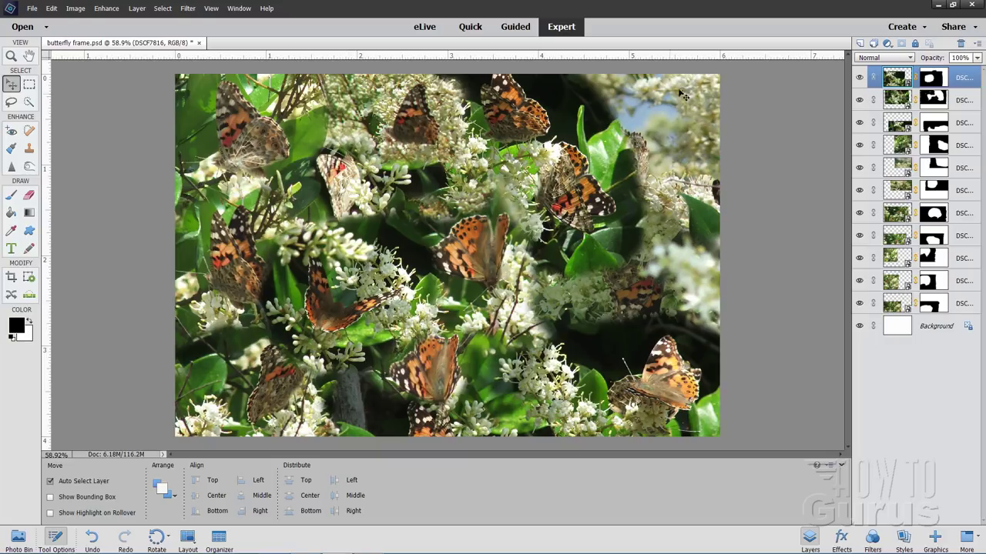
left_click_drag(411, 218, 654, 156)
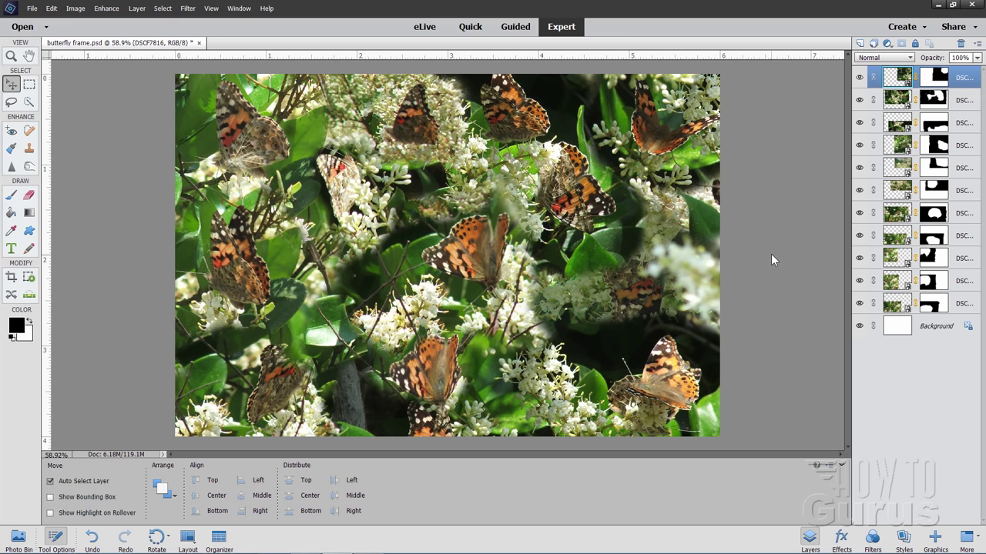
Create Group 1 and move all eleven butterfly layers into it.
left_click(873, 46)
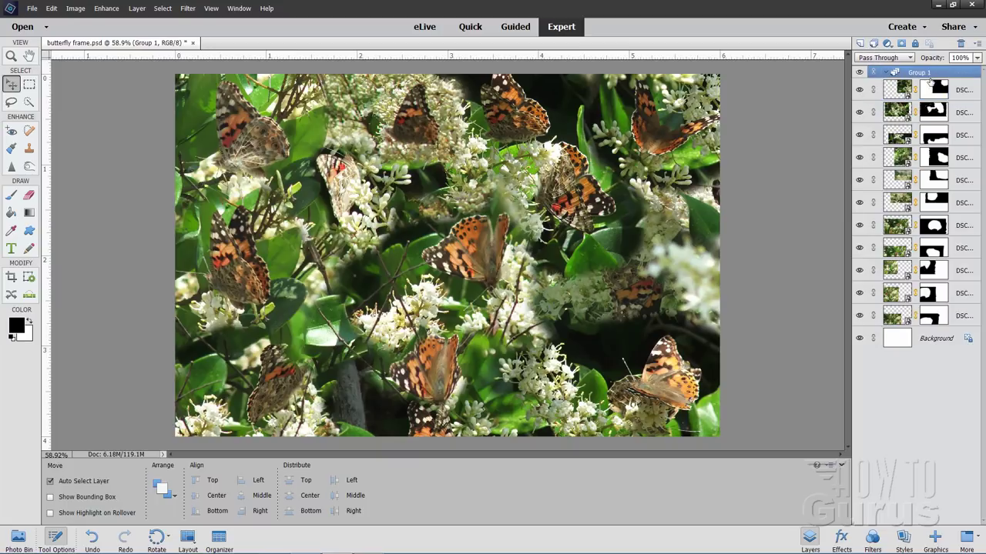
left_click(965, 91)
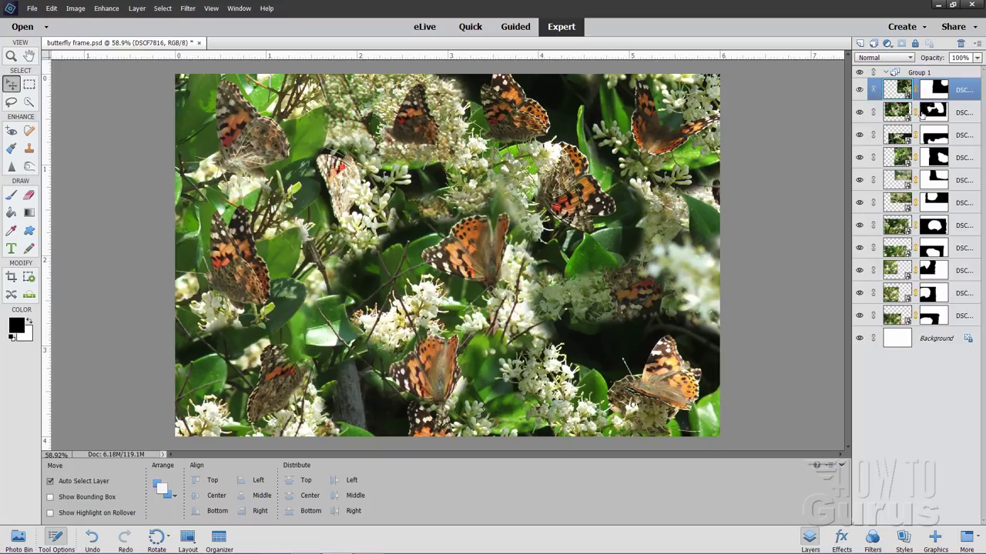
left_click(963, 317, "shift")
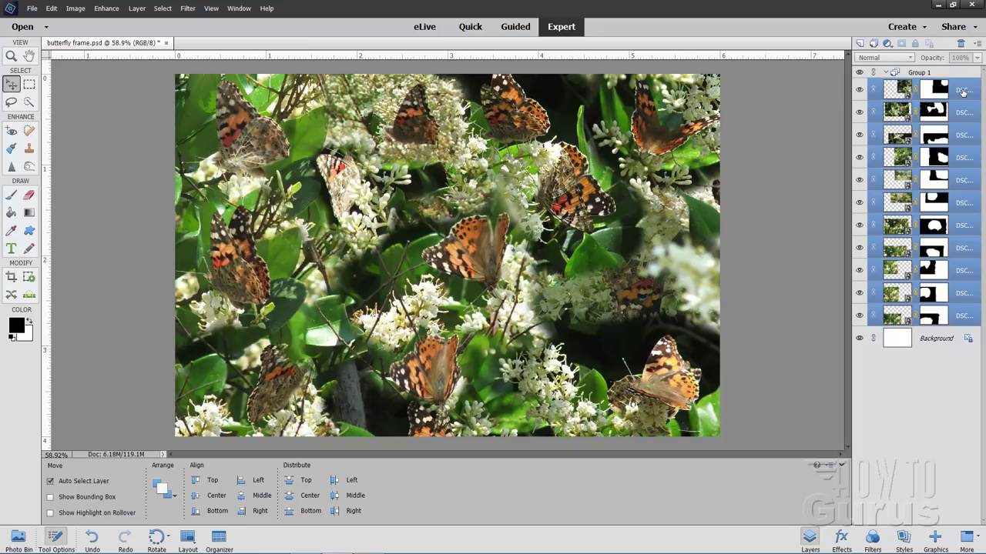
left_click_drag(963, 91, 917, 71)
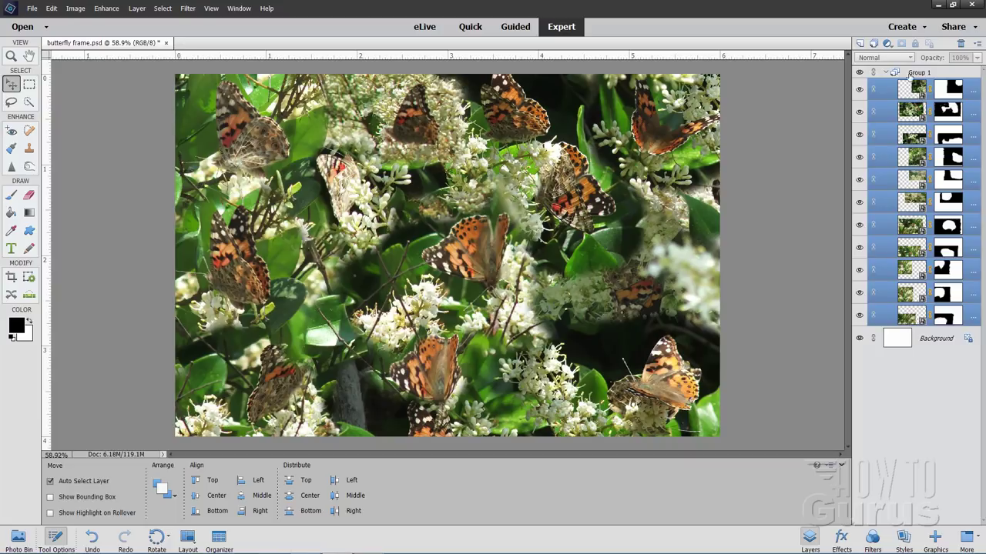
Collapse Group 1 in the Layers panel.
left_click(885, 72)
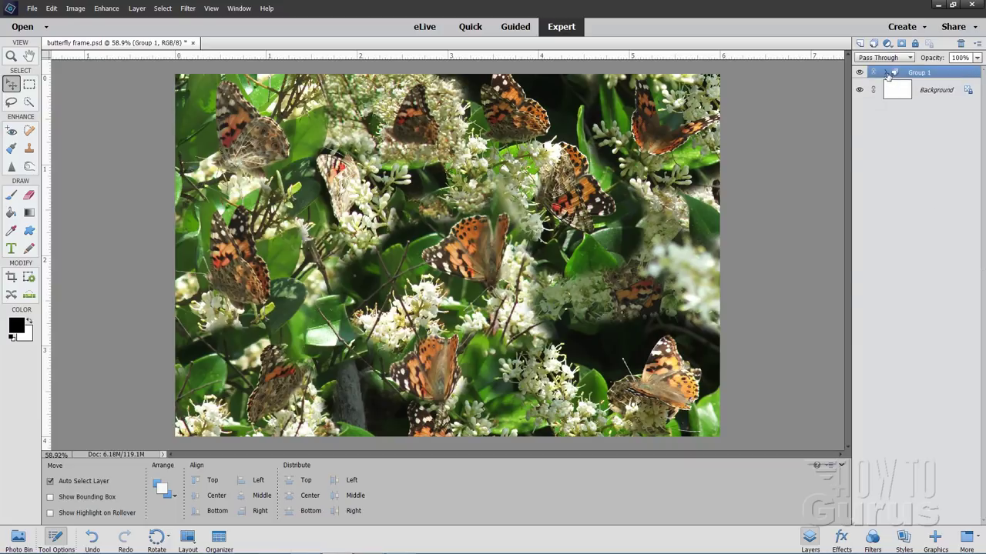
left_click(887, 73)
left_click(887, 73)
left_click(887, 72)
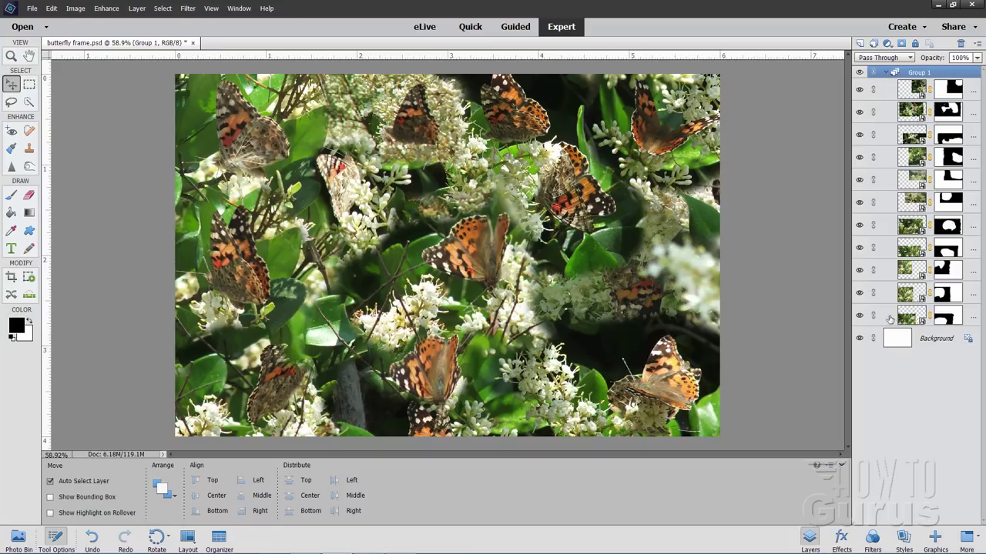
left_click(886, 72)
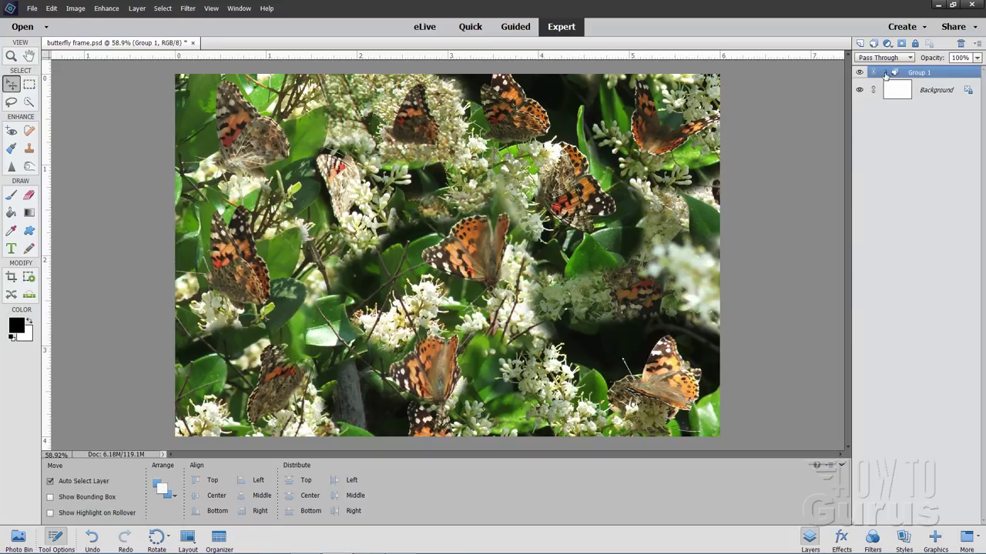
left_click(885, 72)
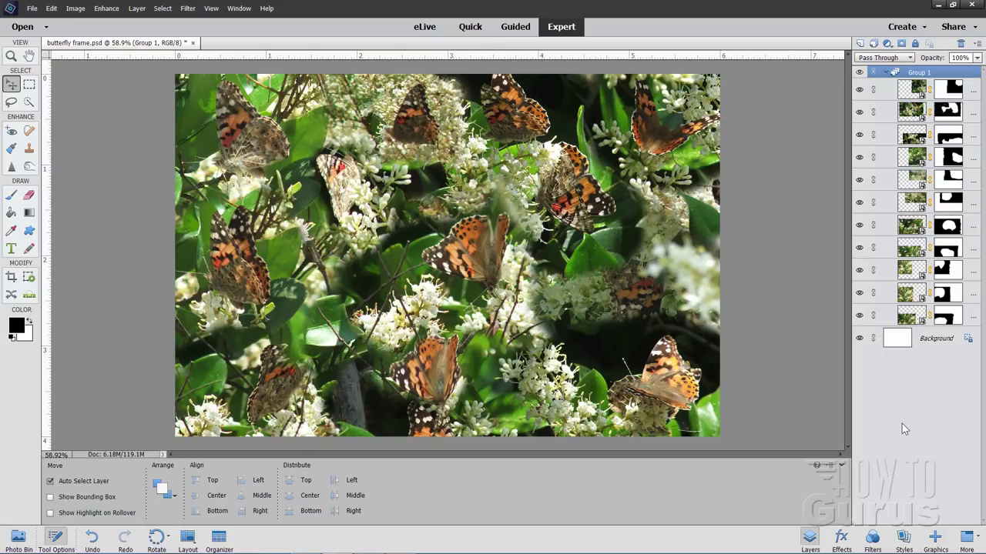
left_click(886, 73)
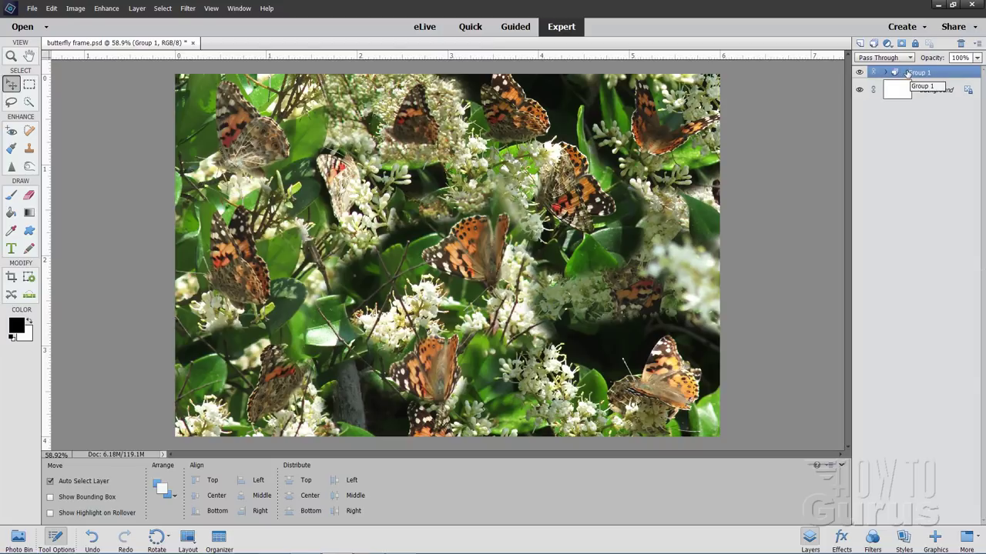
On a new layer, place the black heart from the Graphics shapes and centre it on the collage.
left_click(859, 44)
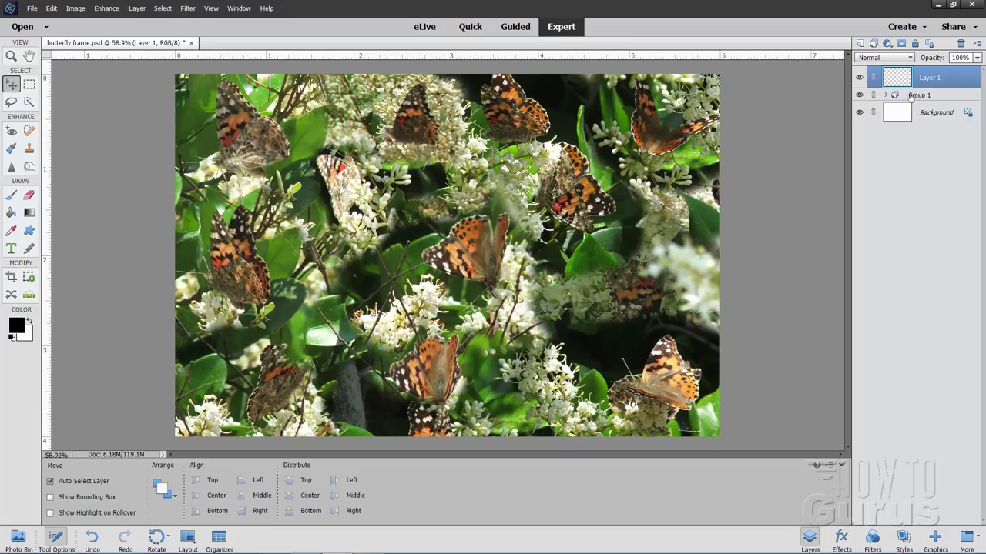
left_click(939, 542)
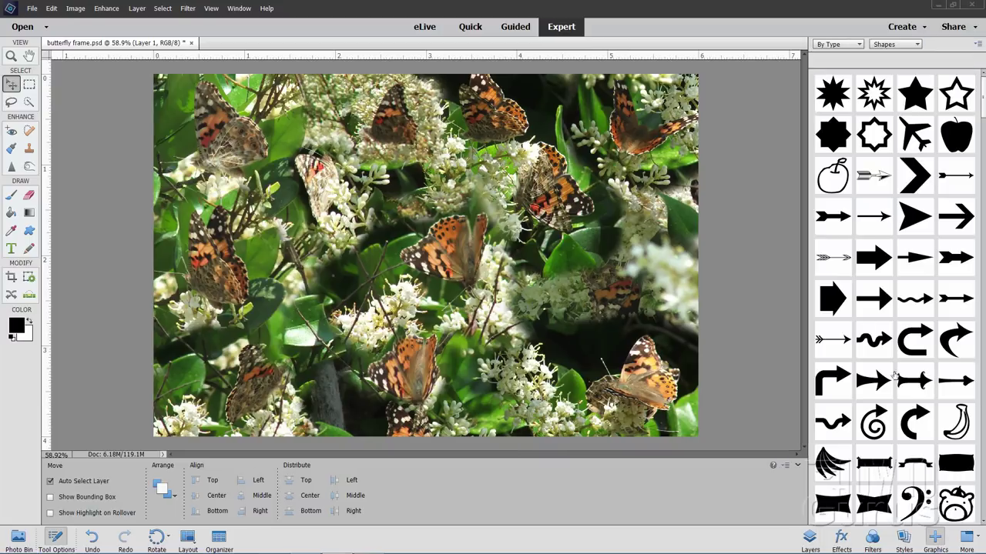
scroll(881, 204, "down", 6)
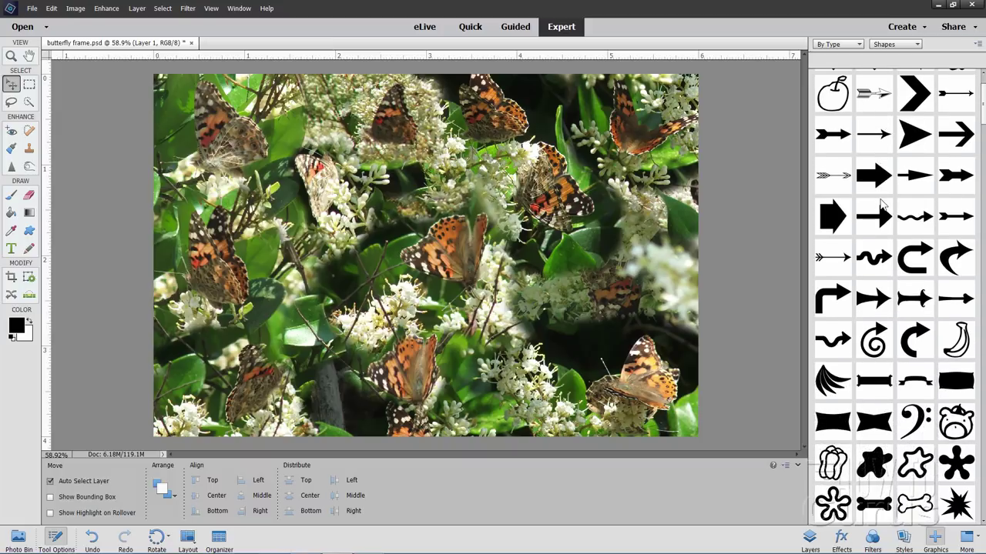
scroll(882, 202, "down", 10)
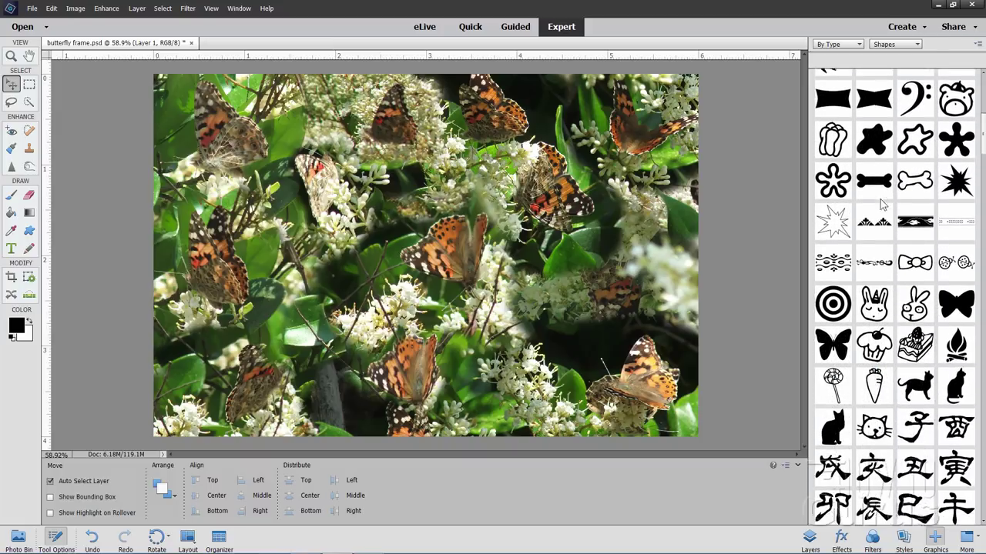
scroll(882, 203, "down", 8)
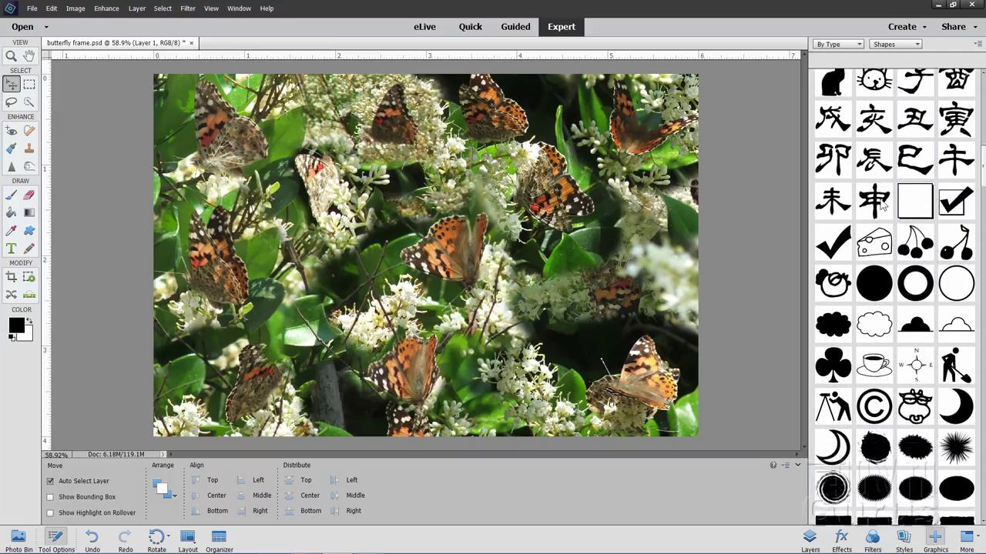
scroll(884, 205, "down", 5)
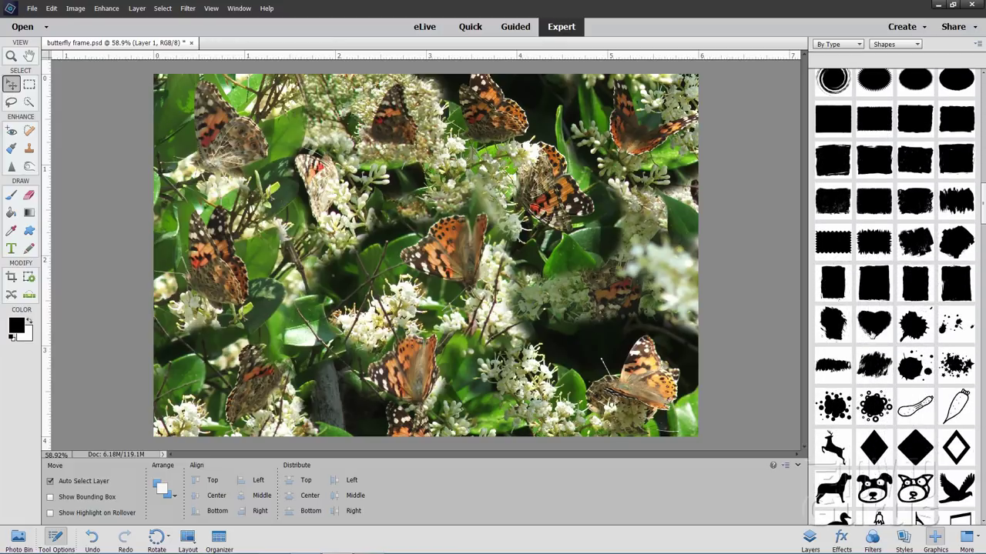
scroll(893, 254, "down", 1)
scroll(893, 255, "down", 7)
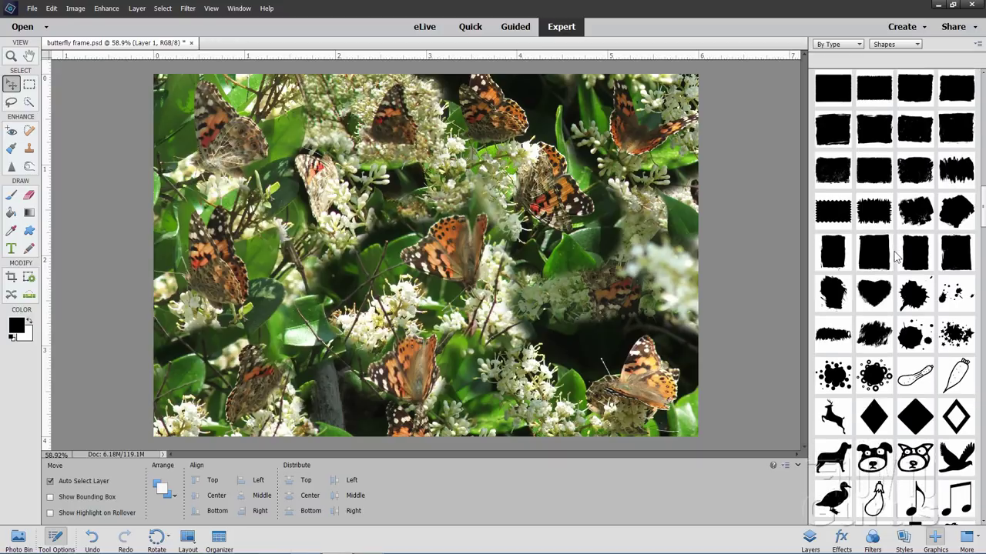
scroll(896, 258, "down", 9)
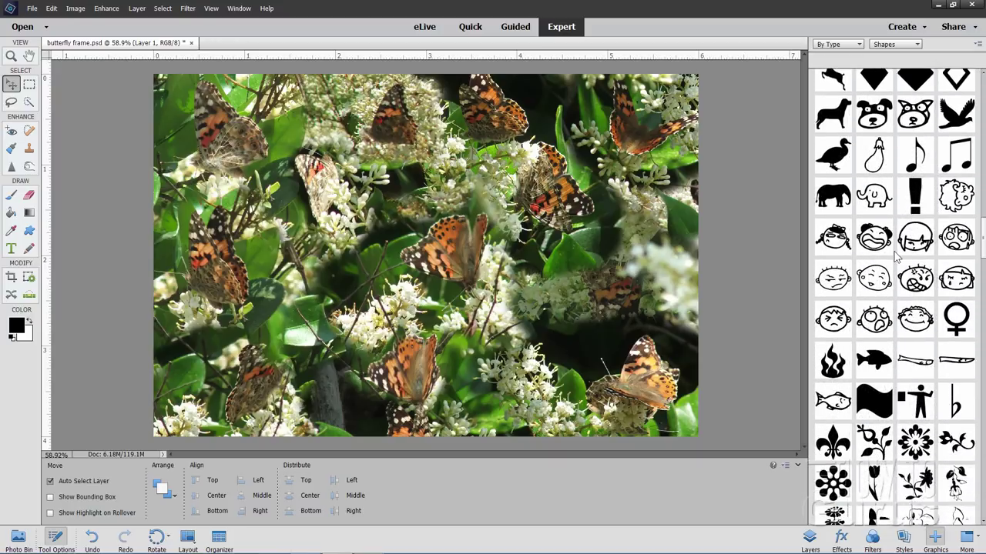
scroll(895, 258, "down", 11)
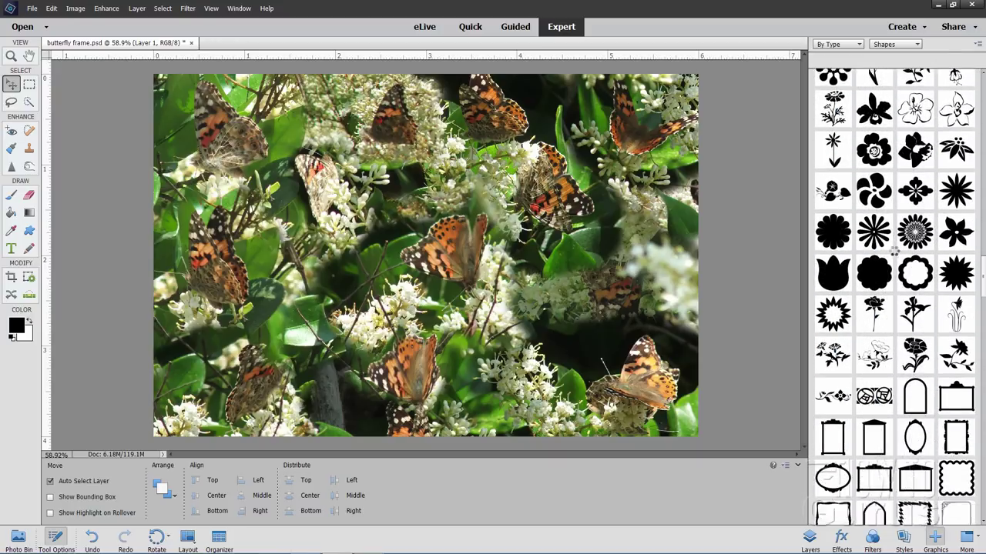
scroll(896, 258, "down", 7)
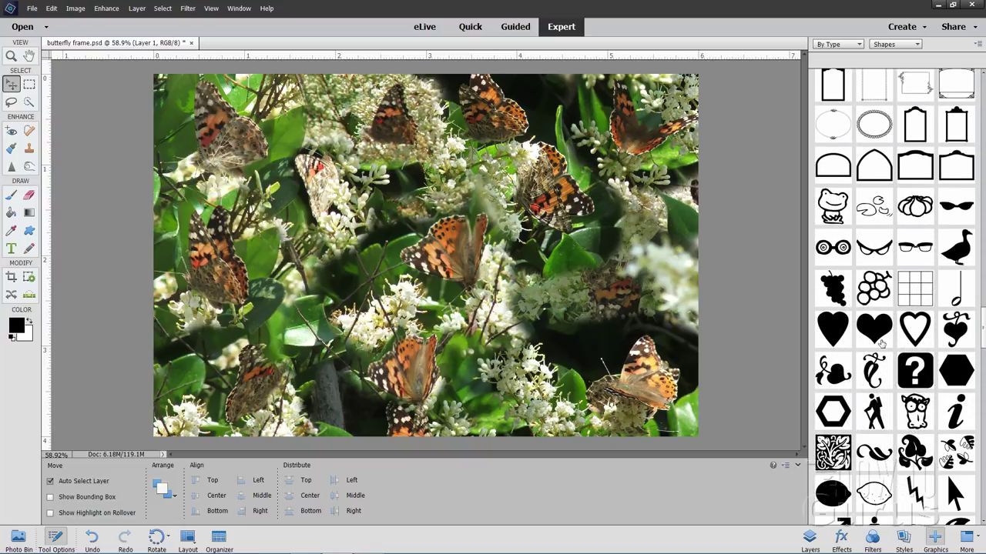
double_click(834, 331)
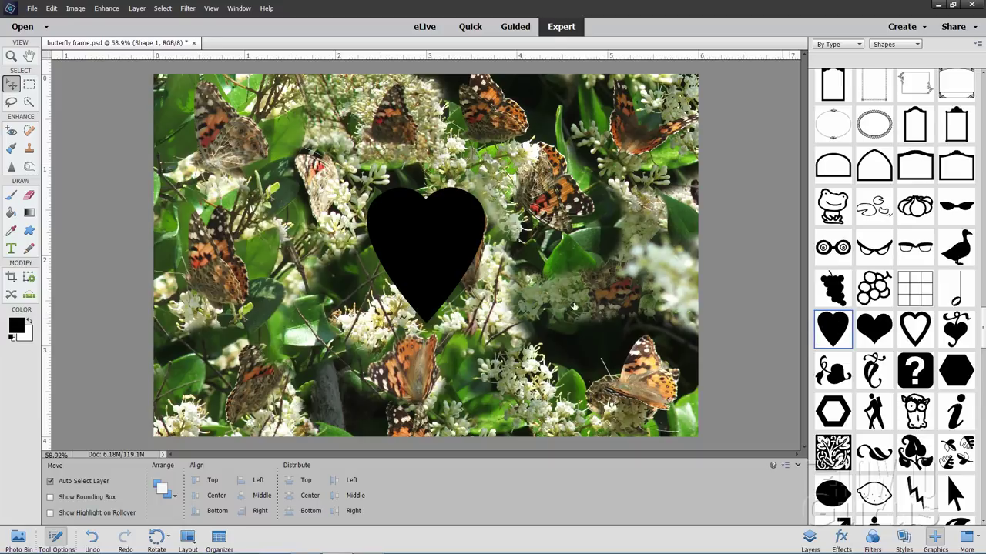
left_click_drag(439, 254, 450, 260)
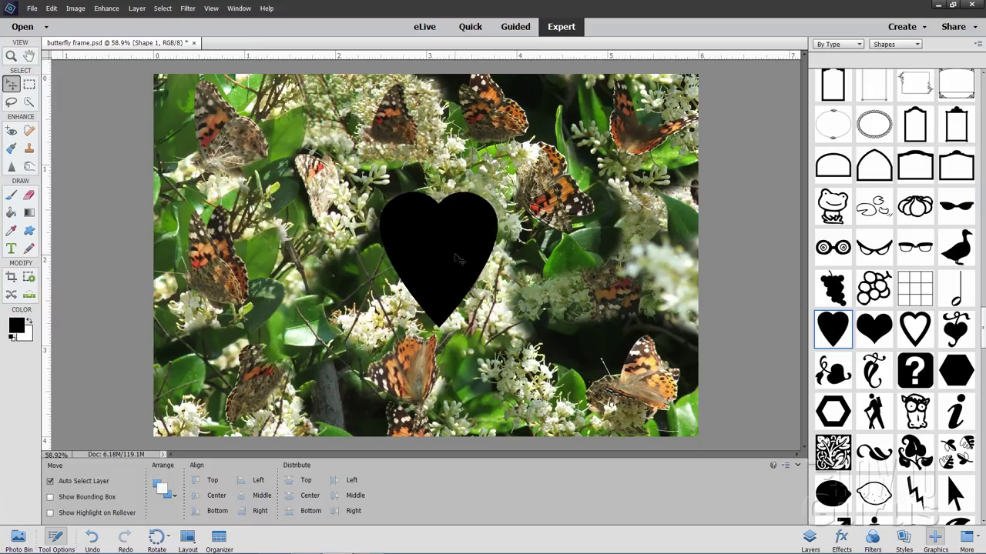
Free-transform the black heart to about 370% width and 237% height, then commit.
key("ctrl+t")
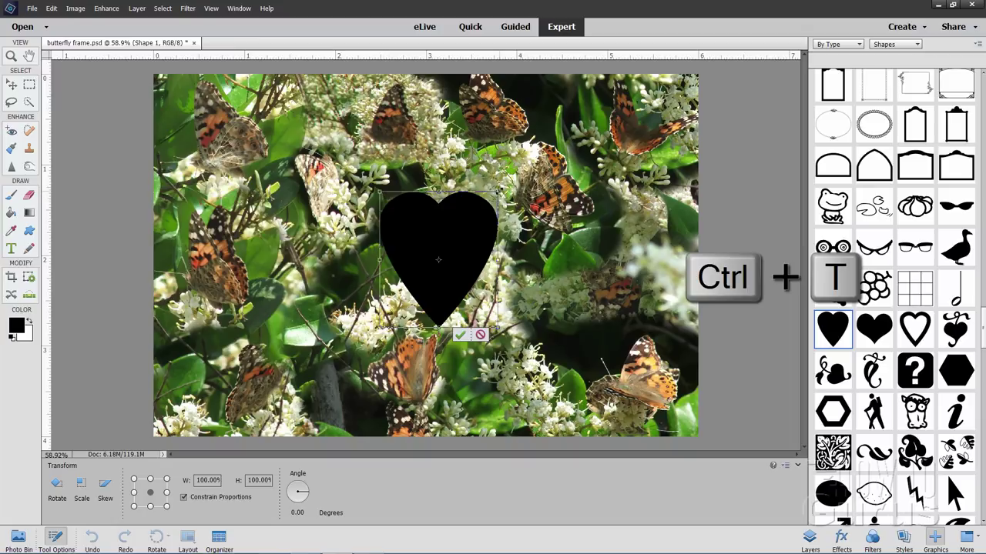
left_click_drag(499, 191, 566, 113)
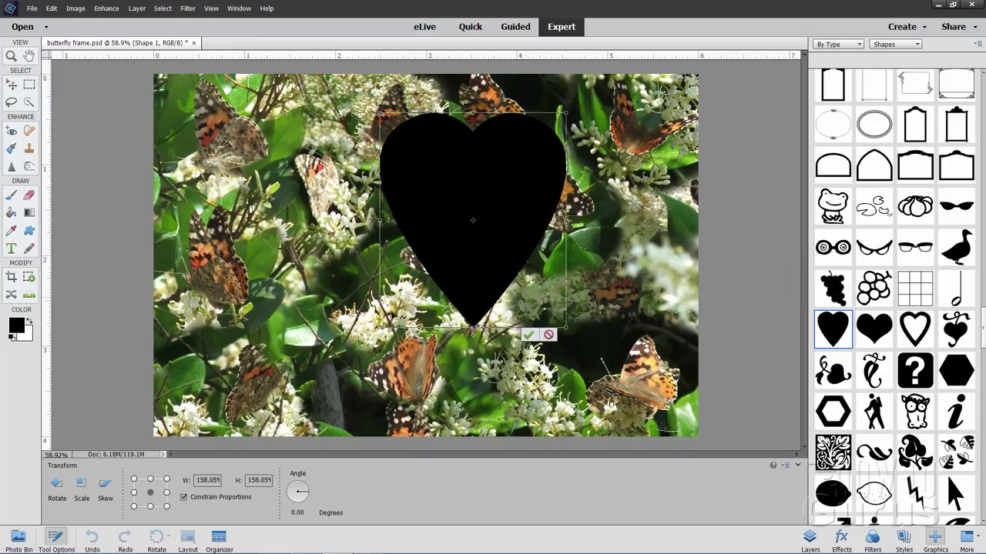
left_click_drag(380, 327, 304, 416)
left_click_drag(568, 114, 579, 99)
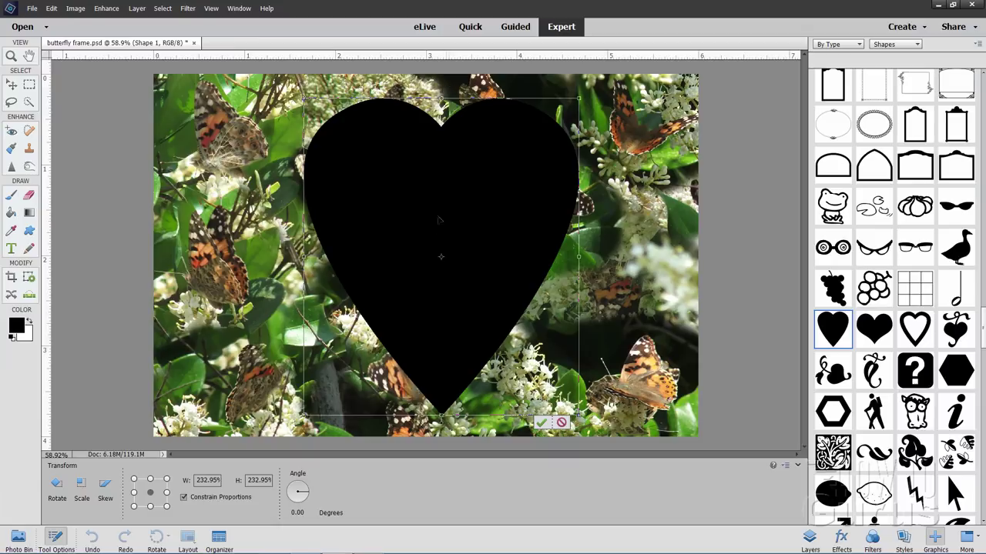
left_click_drag(579, 257, 647, 256)
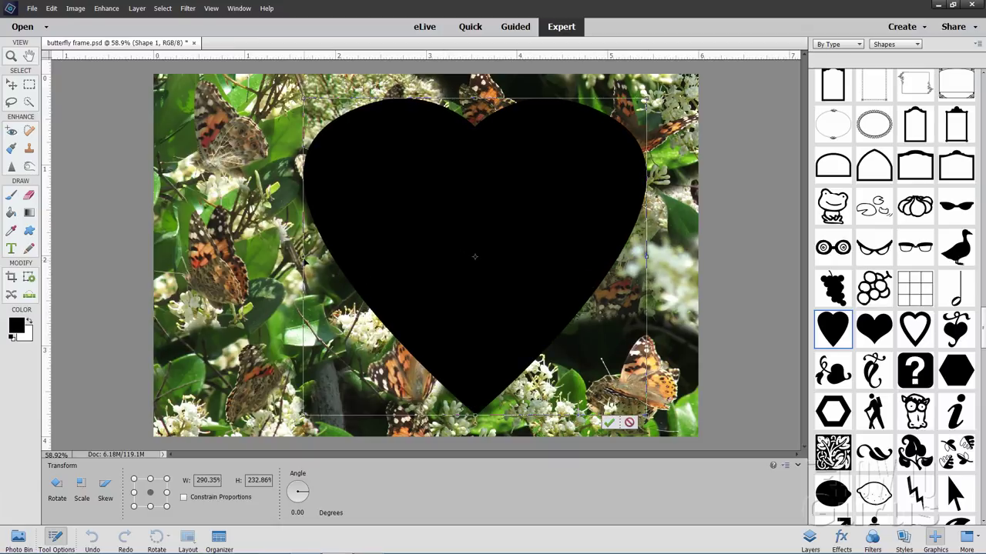
left_click_drag(305, 260, 253, 260)
left_click_drag(403, 323, 383, 322)
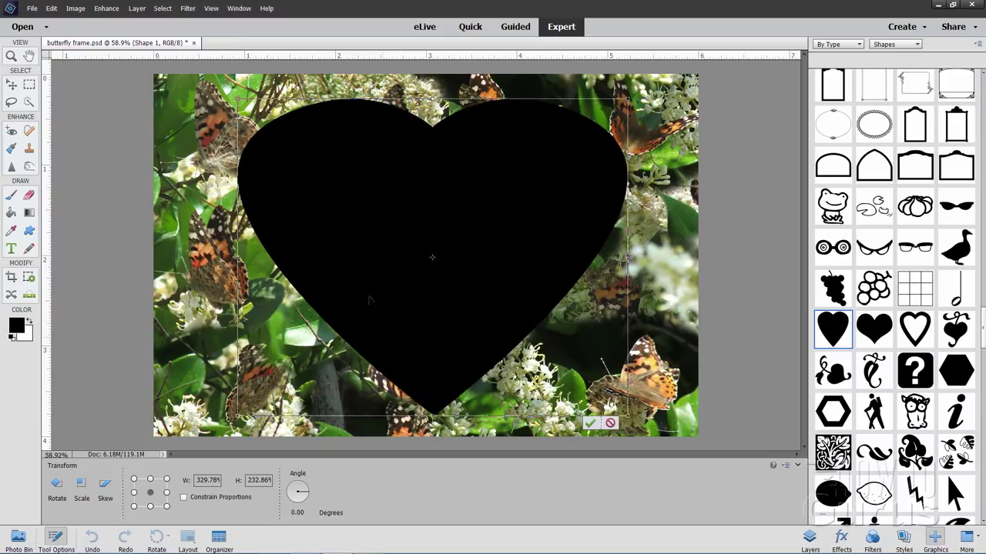
left_click_drag(239, 260, 219, 260)
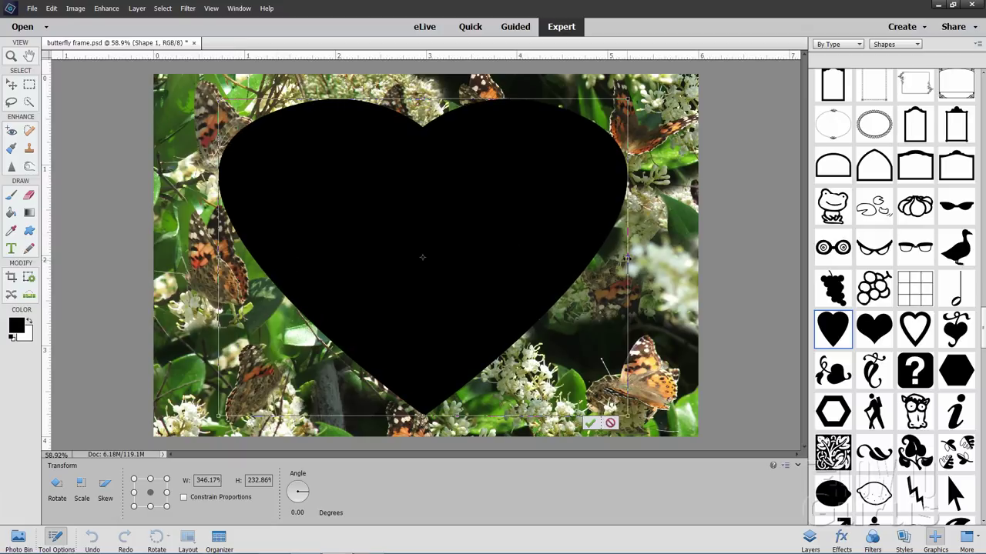
left_click_drag(628, 258, 655, 259)
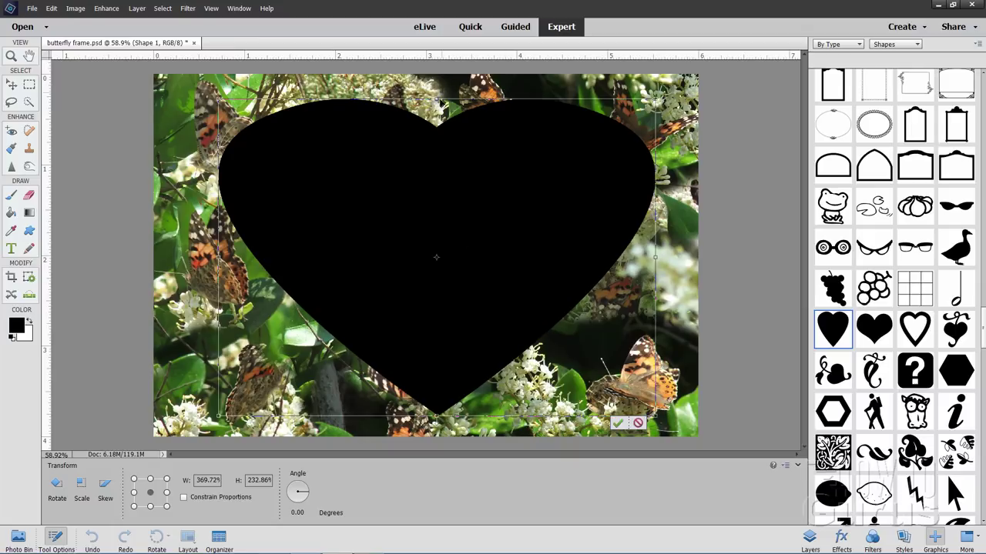
mouse_move(439, 96)
left_mouse_down()
mouse_move(439, 80)
mouse_move(439, 91)
left_mouse_up()
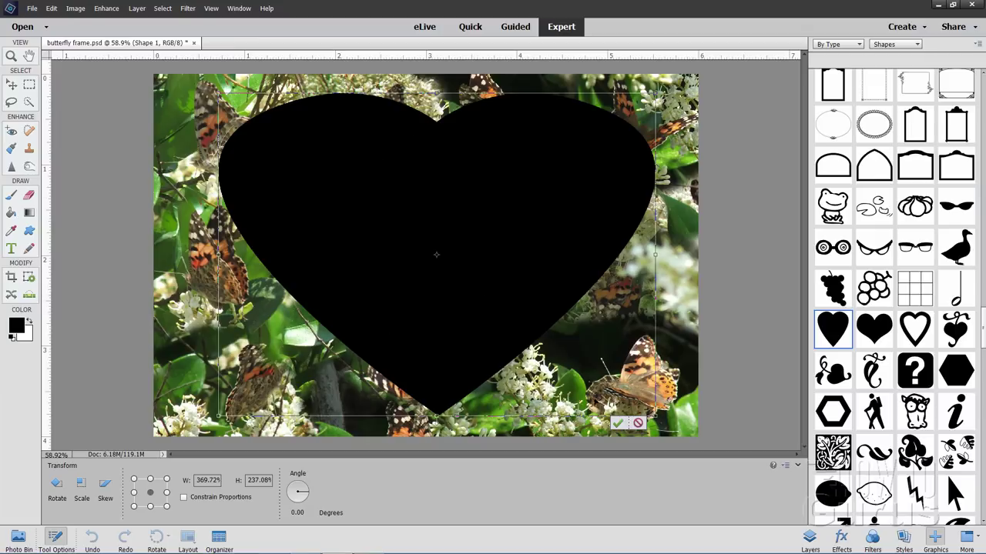
left_click(617, 423)
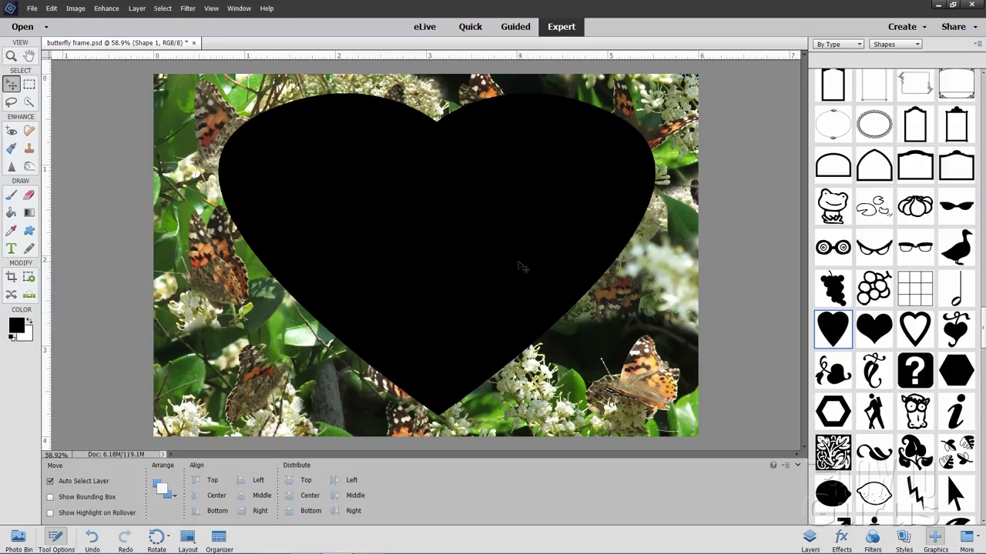
Place the family-1848957_1920 photo into the document and commit it.
left_click(808, 537)
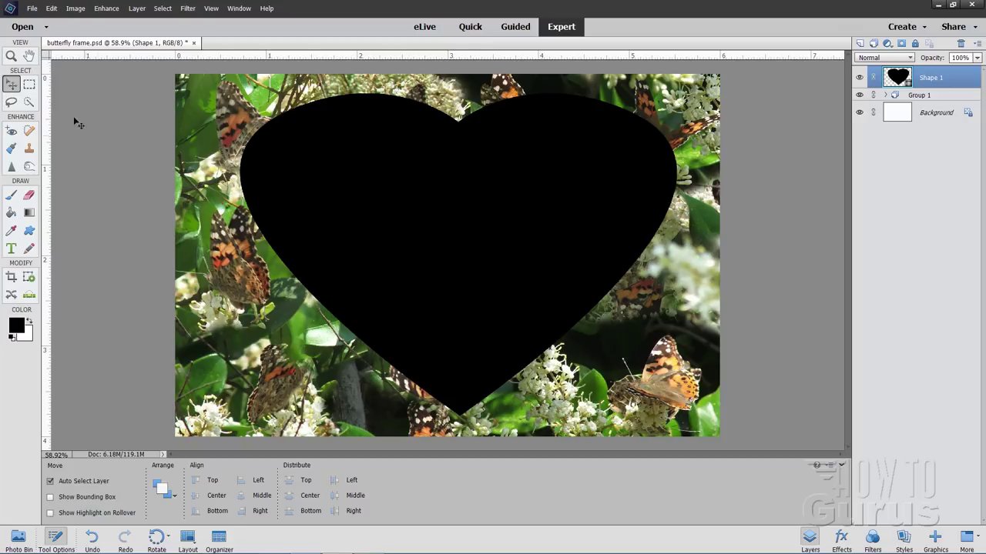
left_click(32, 8)
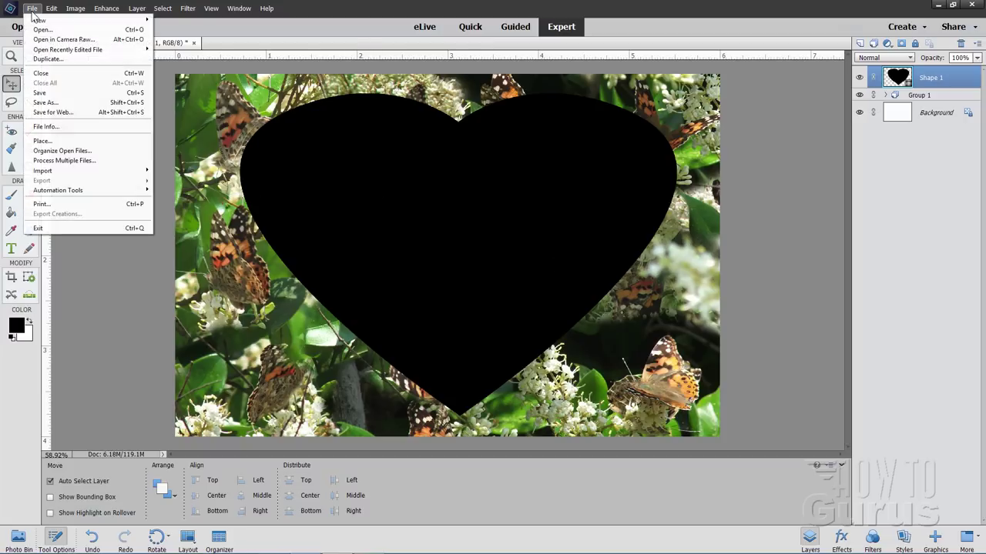
left_click(42, 140)
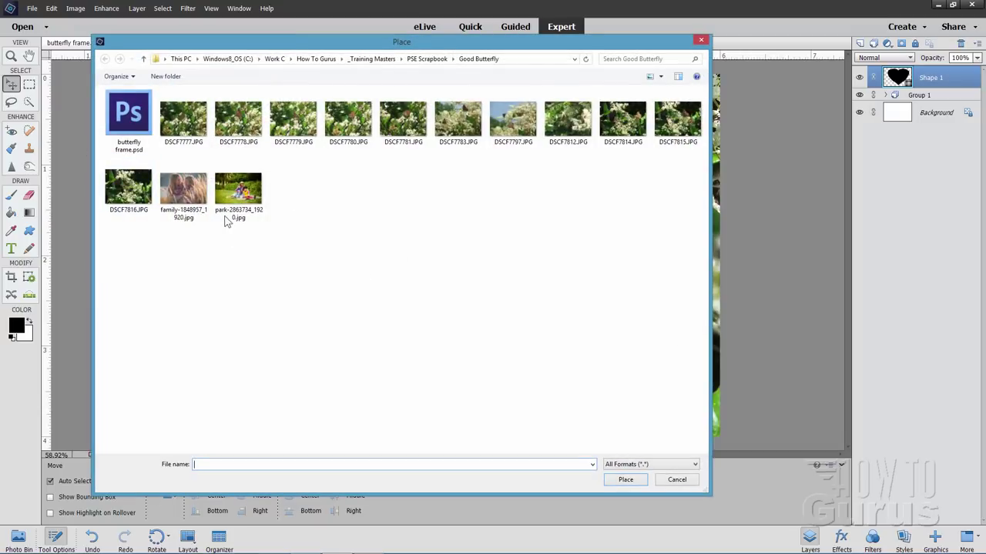
left_click(186, 200)
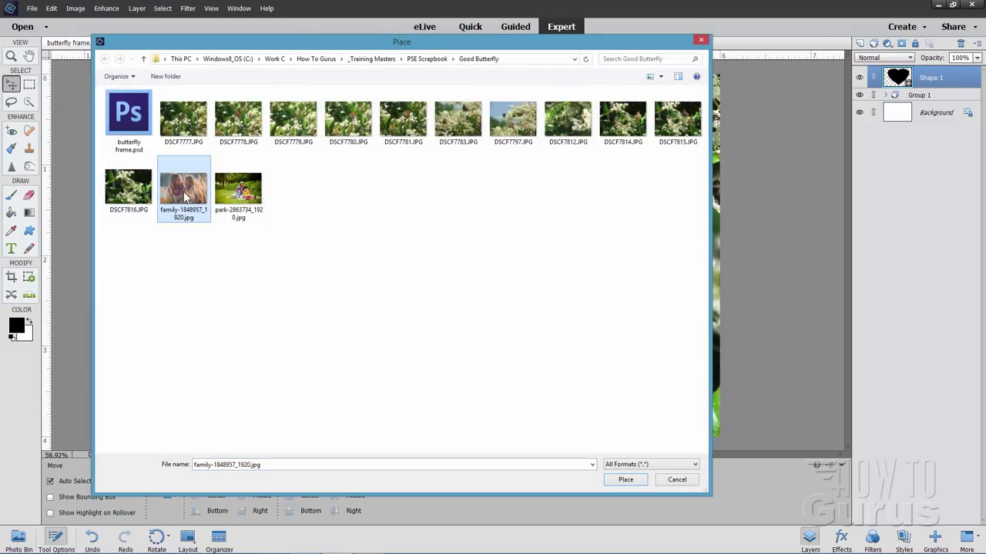
left_click(625, 479)
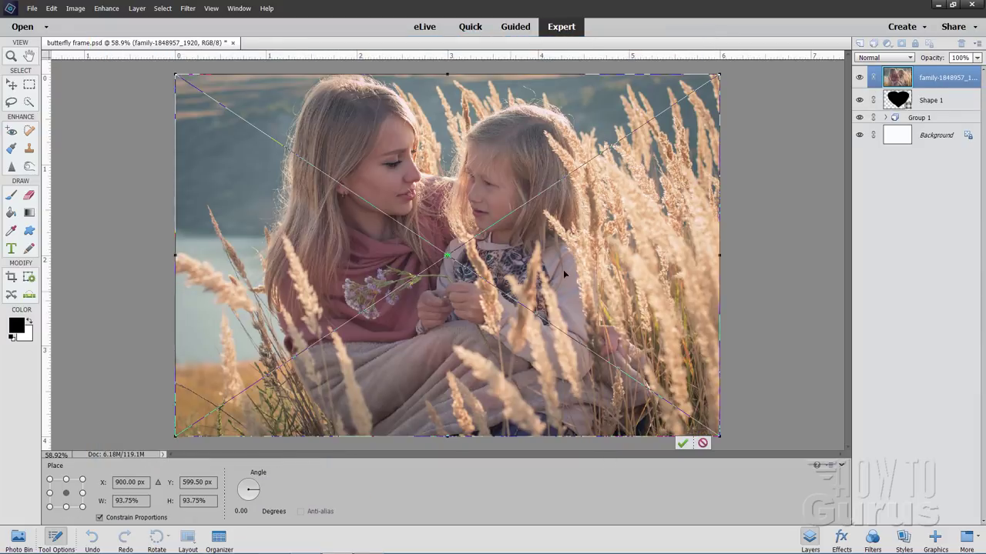
left_click(682, 443)
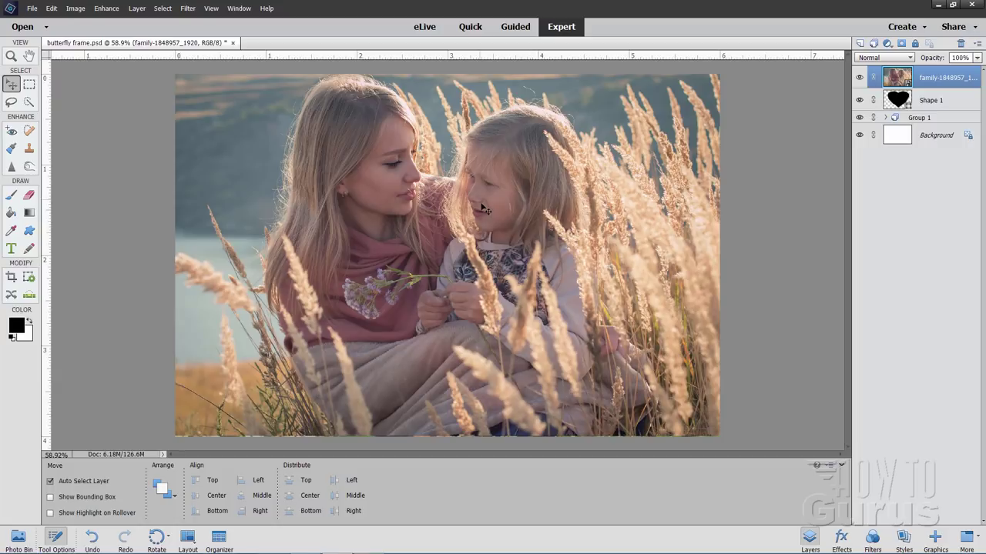
Align the family photo over the heart at reduced opacity, then restore 100% opacity.
left_click(977, 58)
left_click_drag(973, 71, 962, 72)
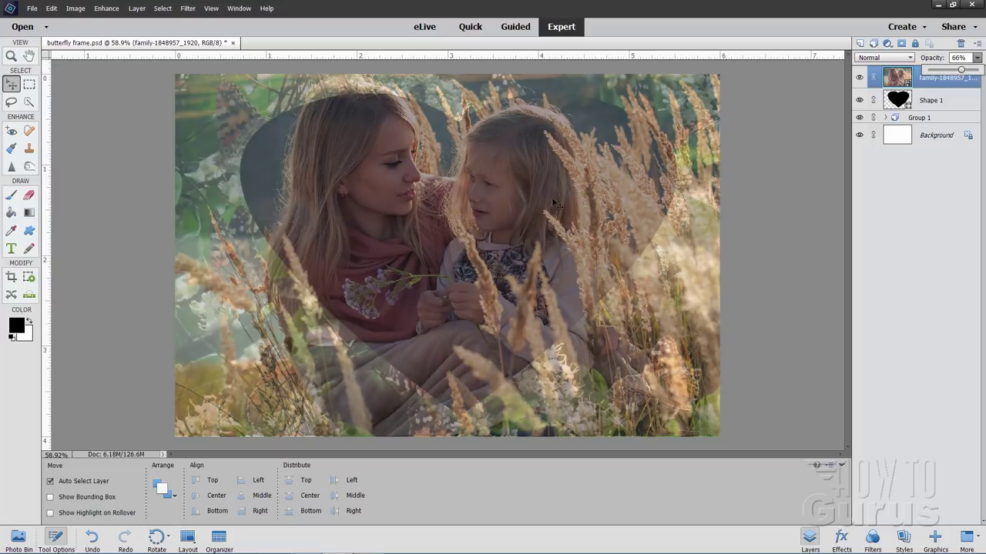
left_click_drag(538, 204, 558, 228)
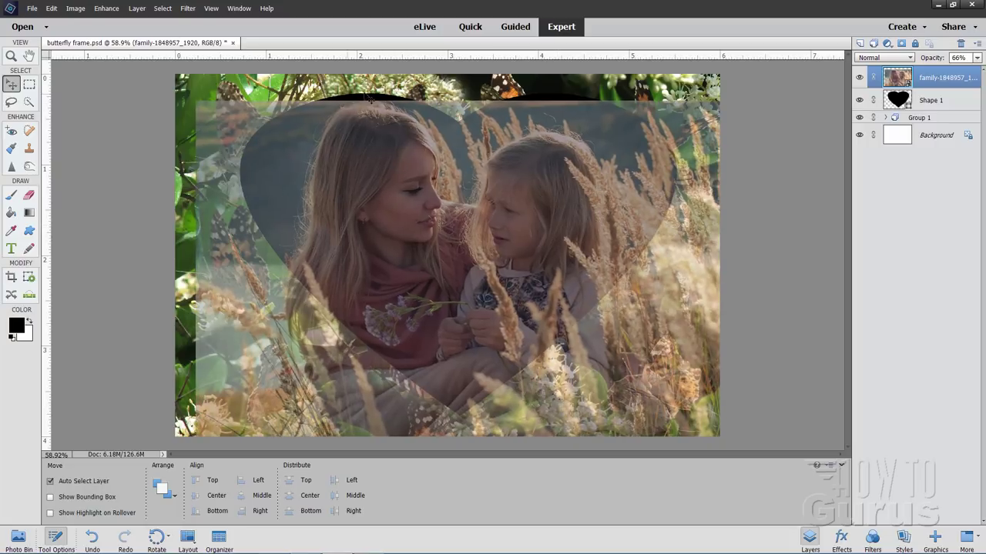
left_click_drag(431, 158, 425, 145)
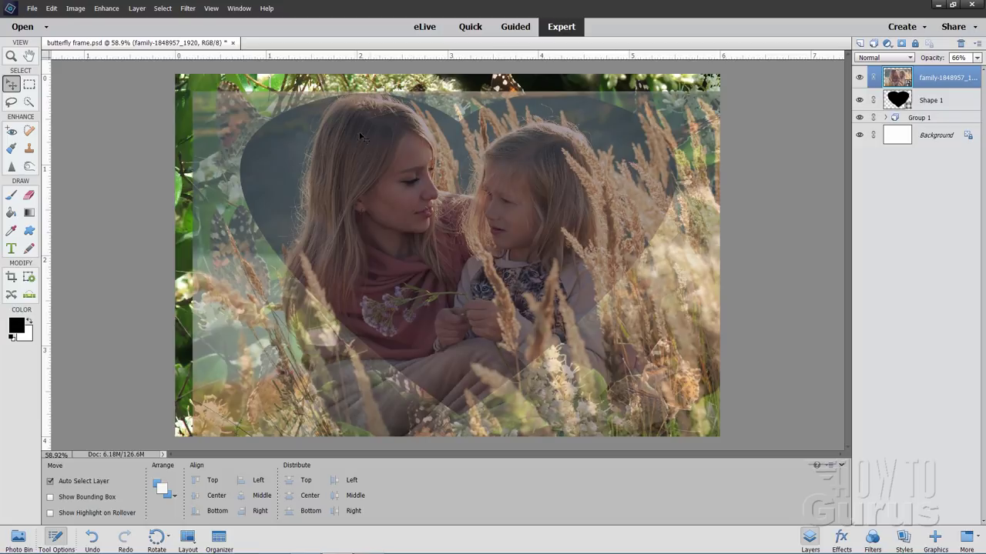
left_click(977, 58)
left_click_drag(962, 70, 985, 71)
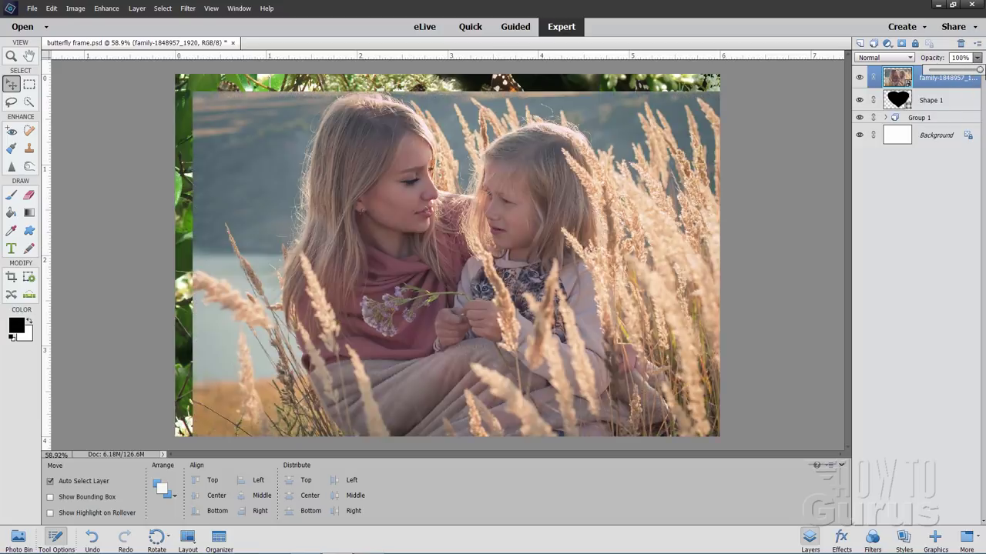
left_click(939, 80)
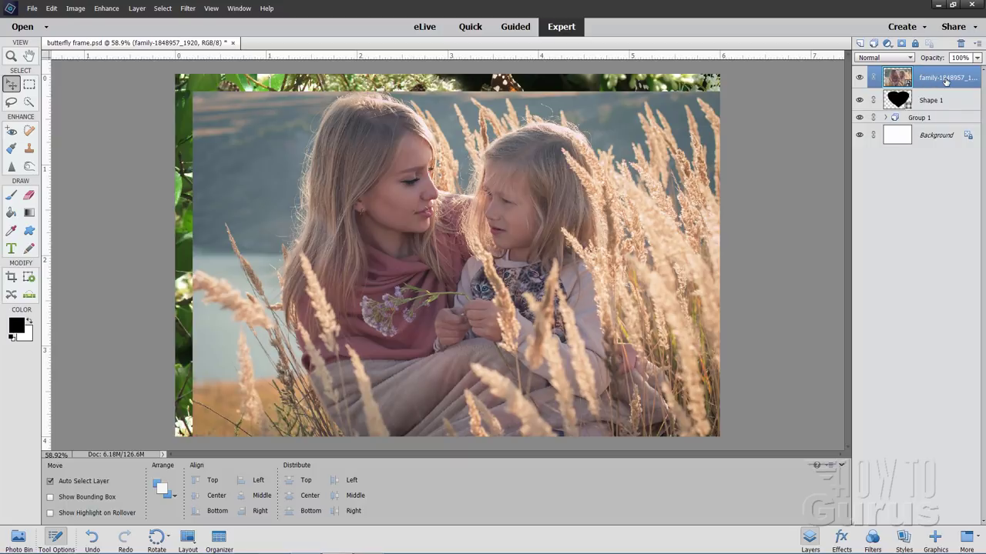
left_click(933, 100)
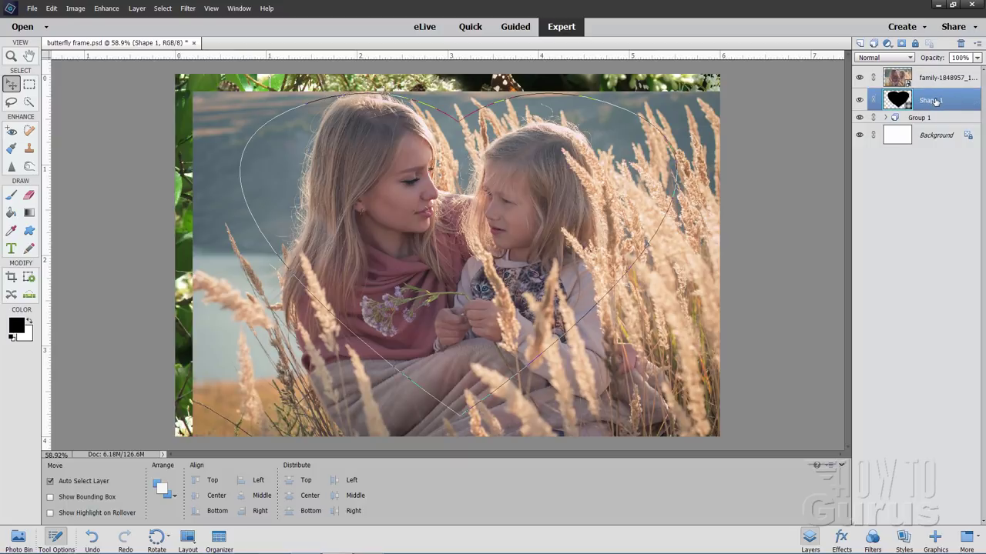
Move Shape 1 above the family photo and add a layer mask to the photo.
mouse_move(932, 100)
left_mouse_down()
mouse_move(935, 77)
mouse_move(938, 86)
left_mouse_up()
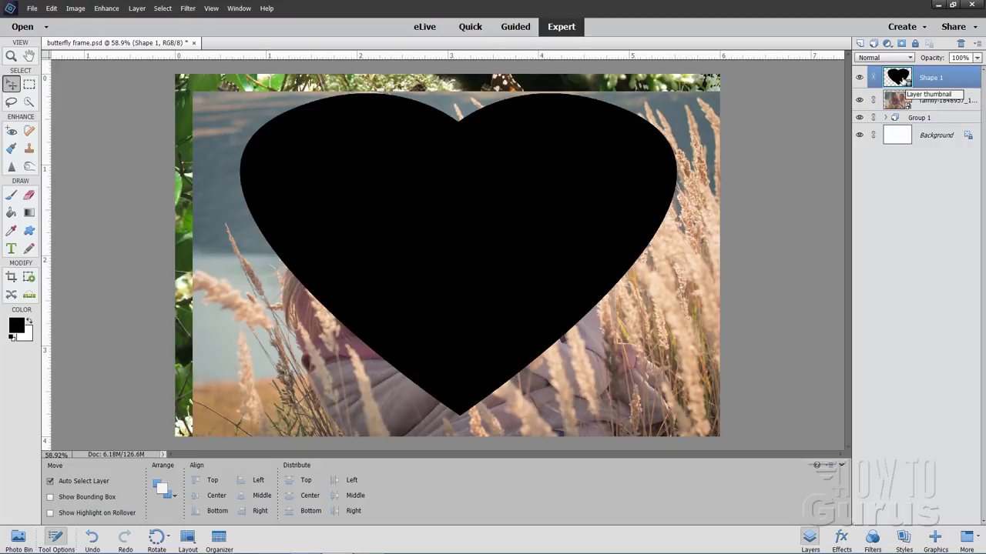
left_click(934, 101)
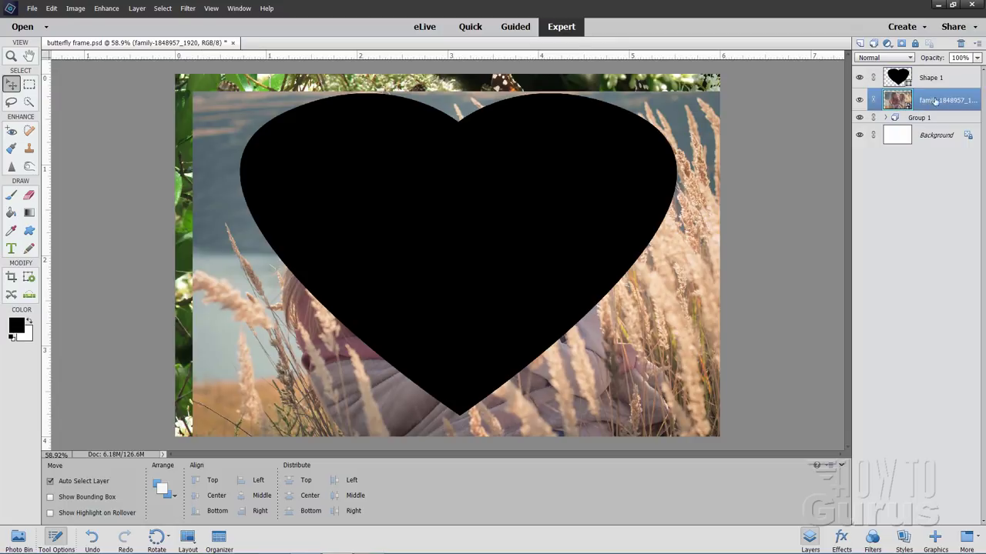
left_click(901, 44)
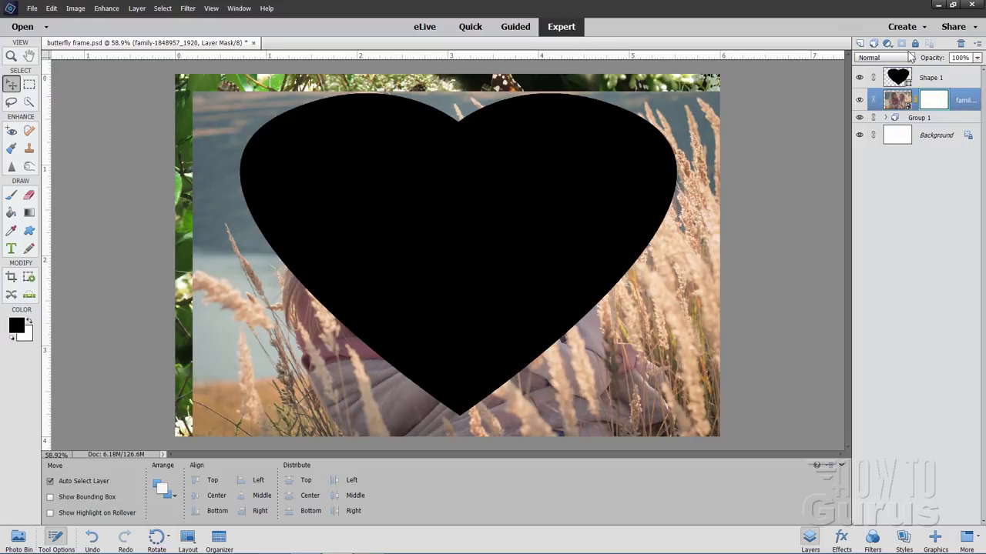
Load Shape 1 as a heart selection, target the photo's mask, and hide the heart.
left_click(930, 79)
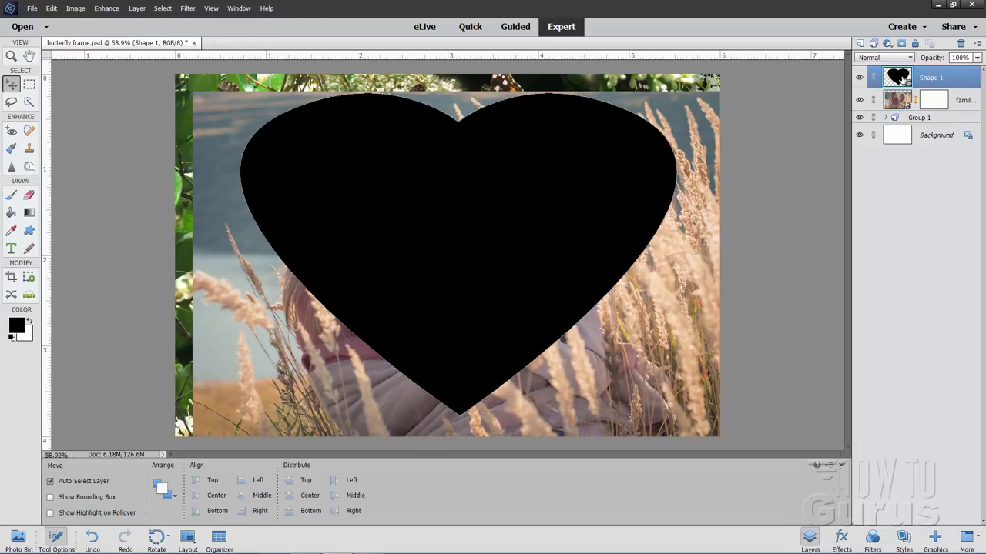
left_click(899, 77, "ctrl")
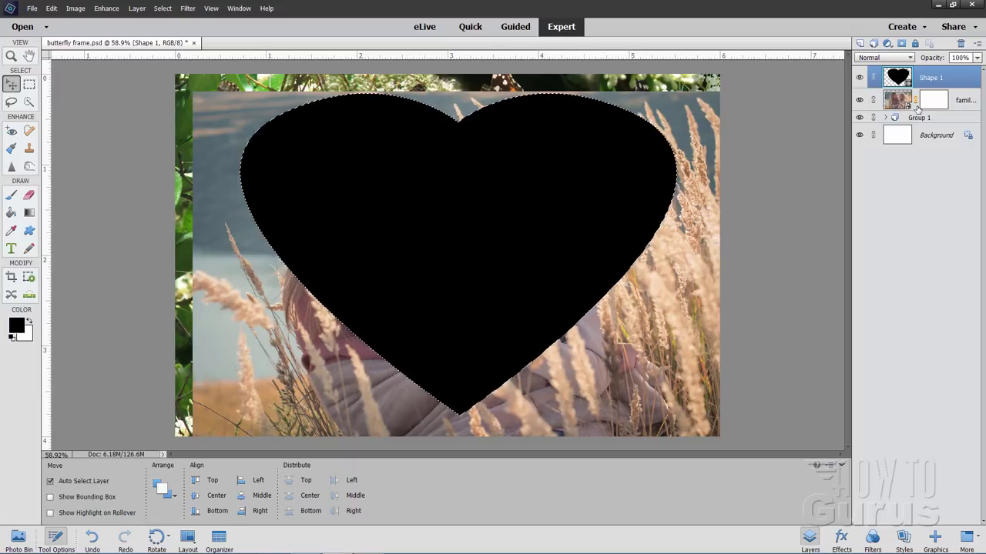
left_click(941, 101)
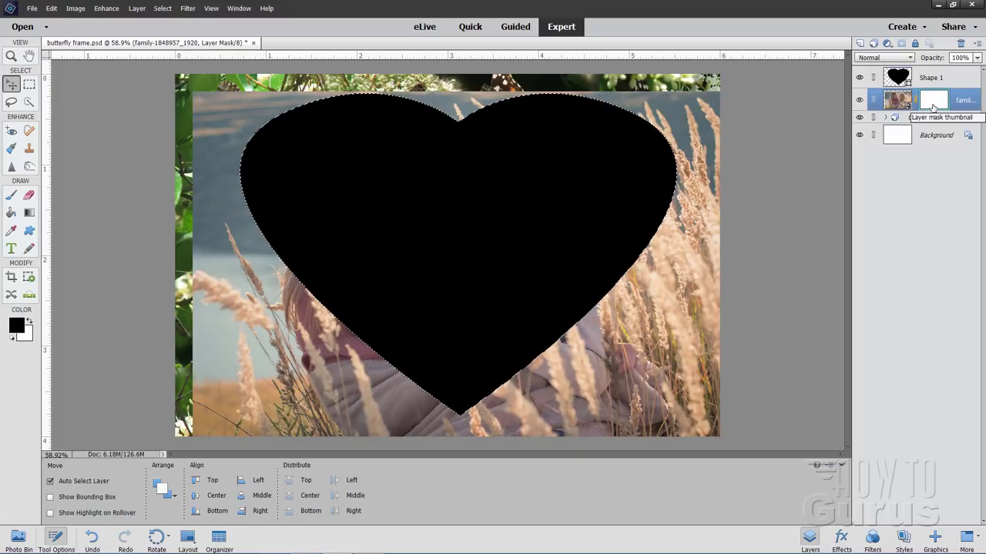
left_click(860, 78)
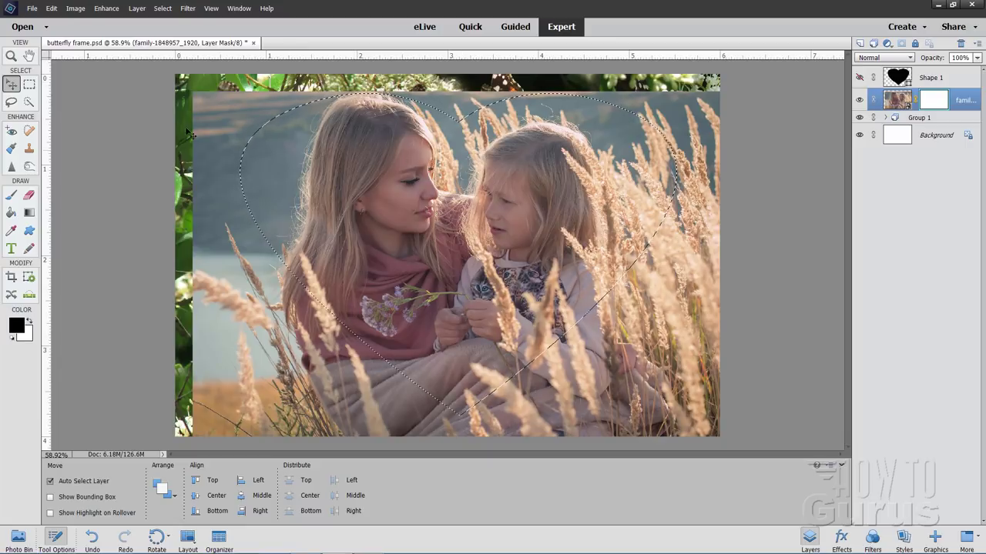
Invert the heart selection, fill the photo's mask outside the heart with black, then deselect.
left_click(163, 8)
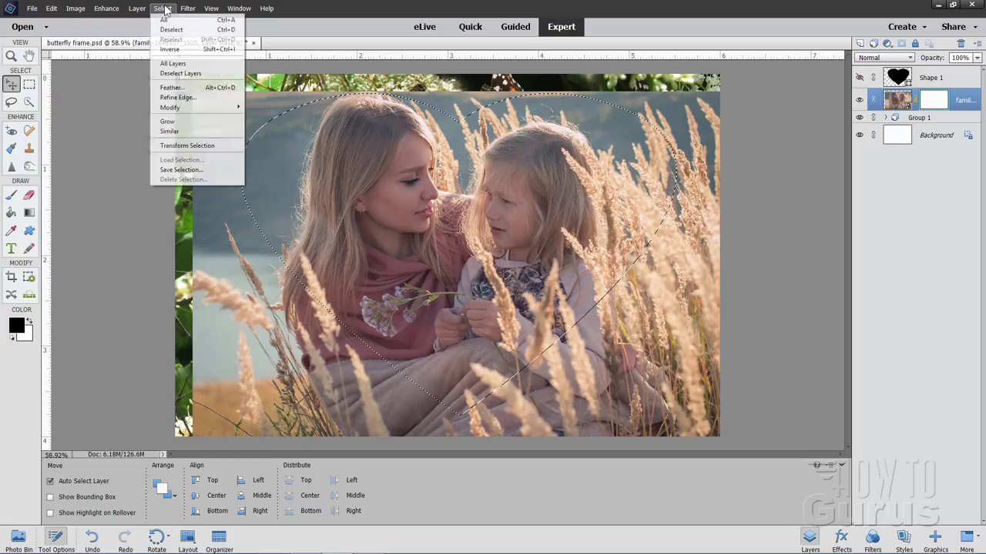
left_click(170, 50)
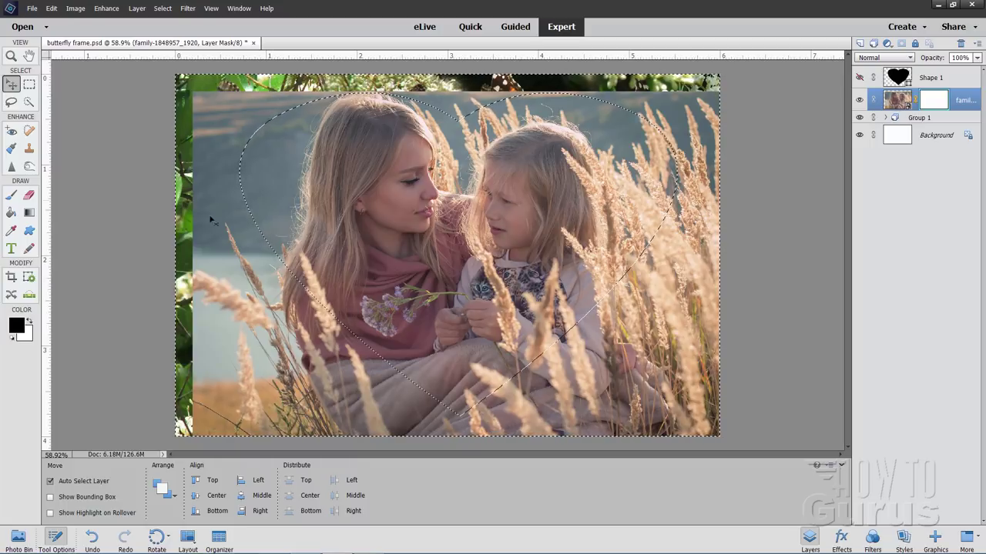
left_click(12, 214)
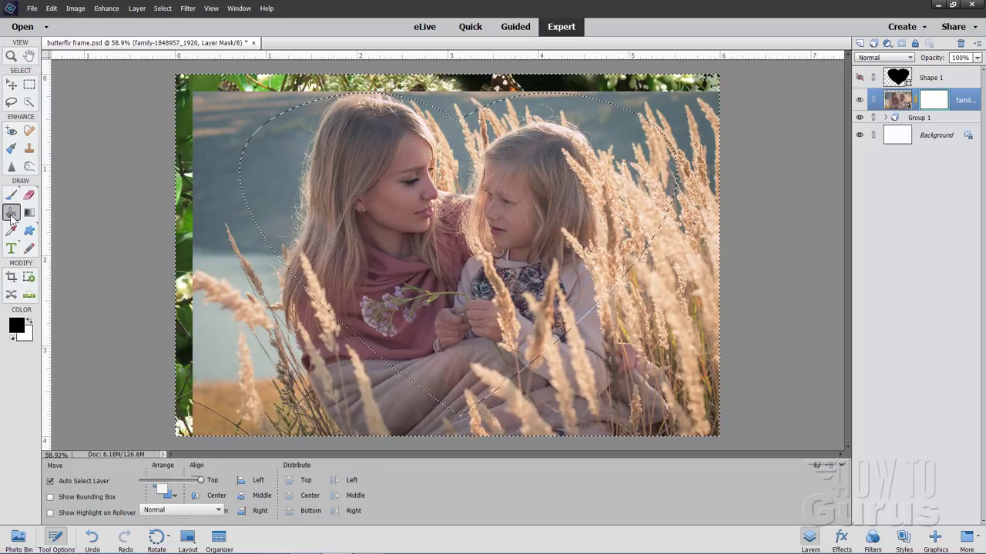
left_click(212, 221)
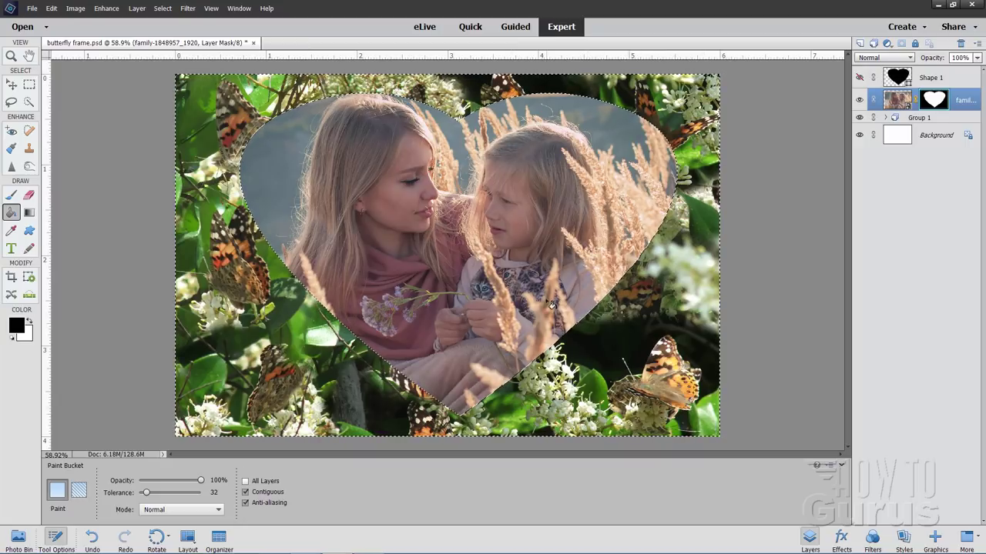
left_click(163, 8)
left_click(173, 30)
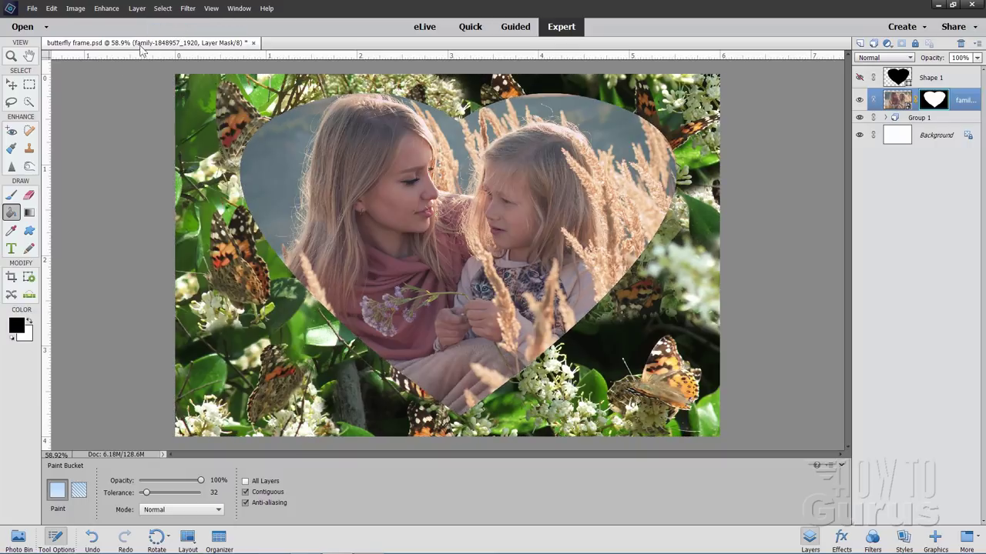
left_click(12, 85)
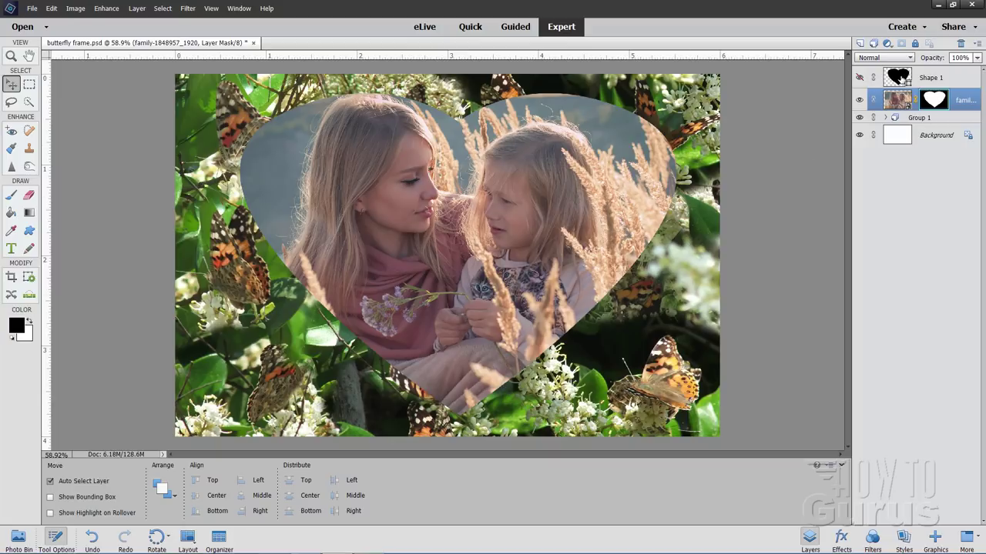
Show the Shape 1 heart and give it a 50 px stroke centred on its edge.
left_click(900, 78)
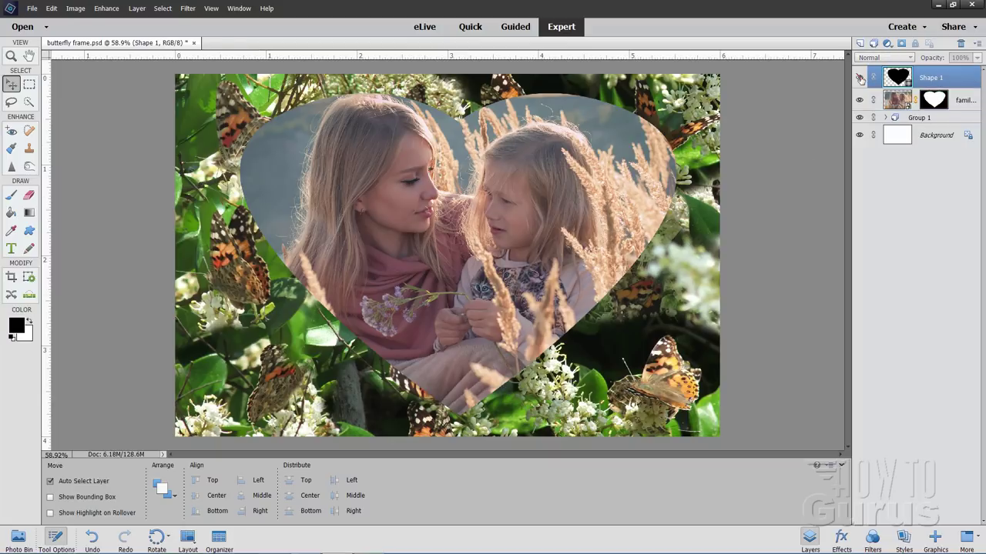
left_click(860, 78)
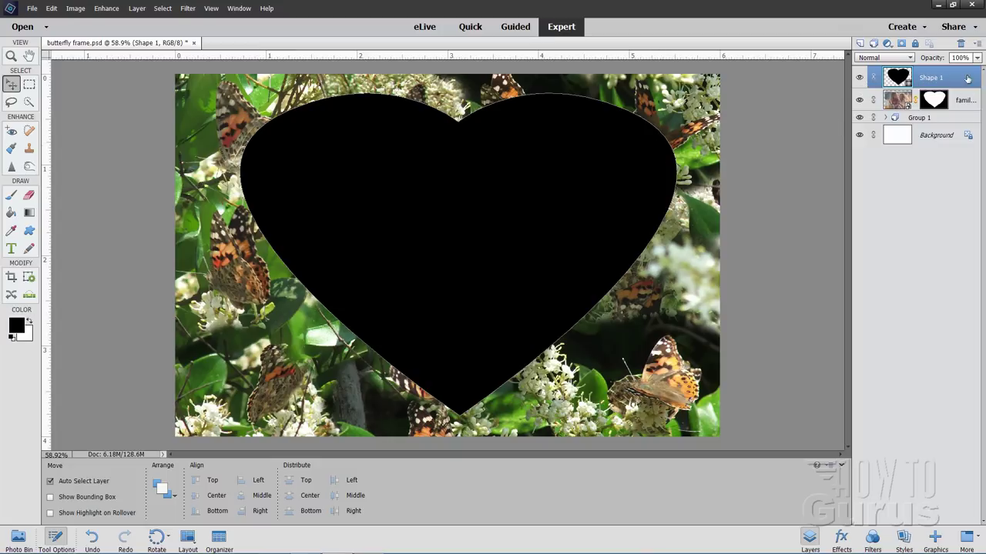
left_click(140, 9)
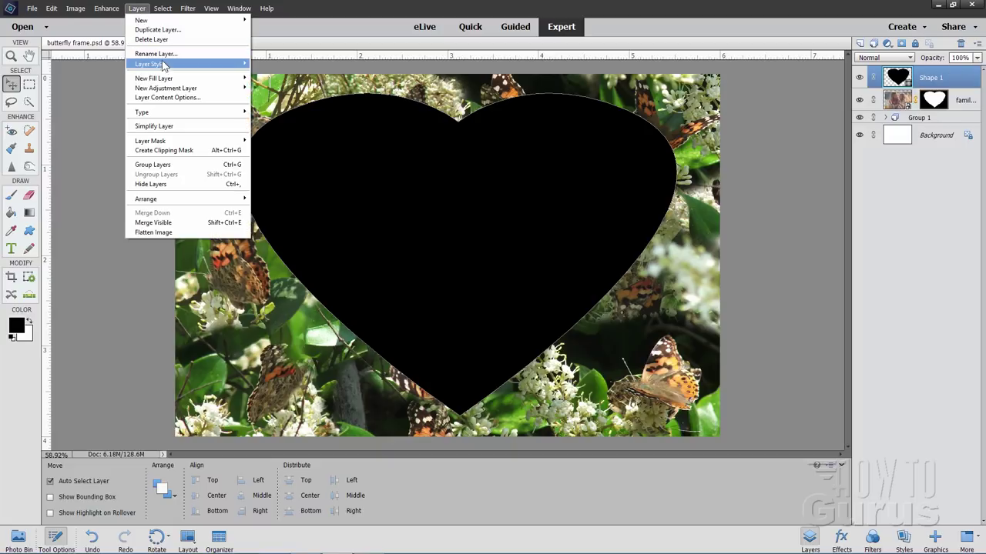
mouse_move(165, 65)
left_click(271, 64)
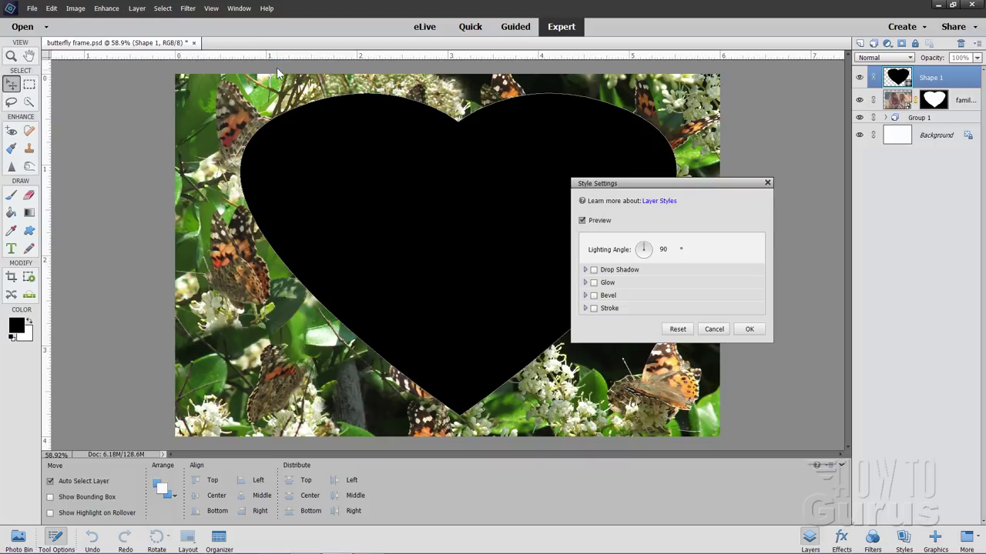
left_click(594, 309)
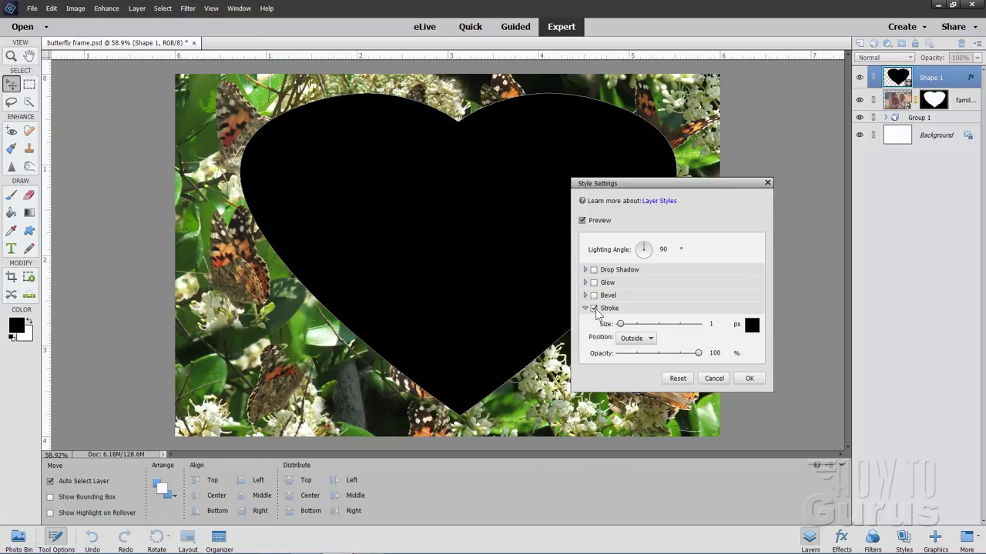
left_click(645, 339)
left_click(639, 365)
left_click(715, 325)
type("50")
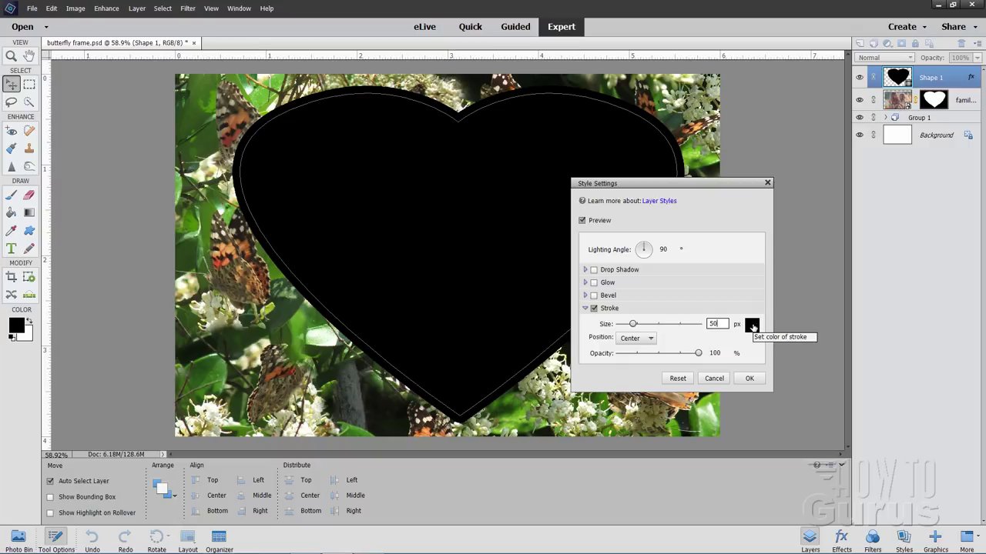
Make the heart's stroke light blue #1ea9f8 and apply the style settings.
left_click(753, 327)
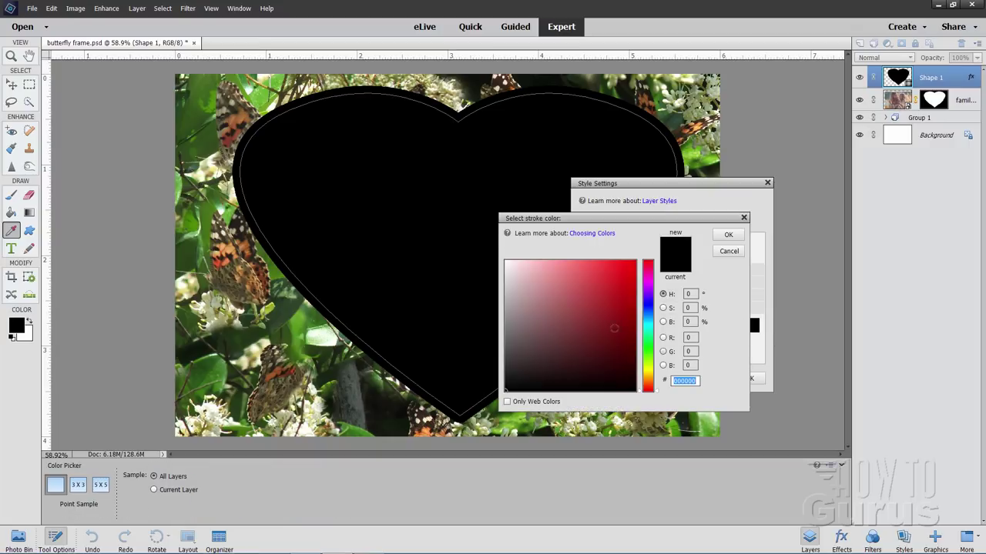
left_click(647, 322)
left_click(619, 264)
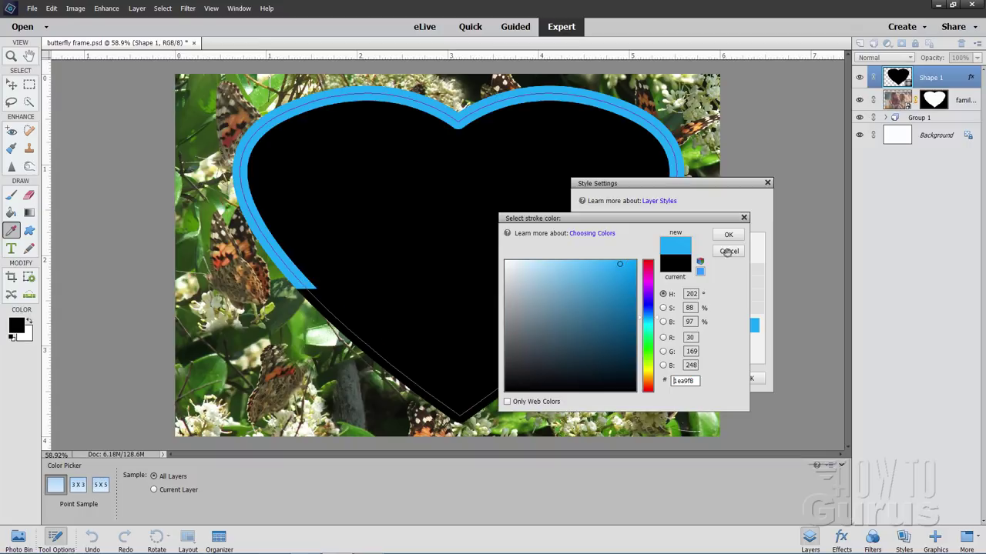
left_click(728, 235)
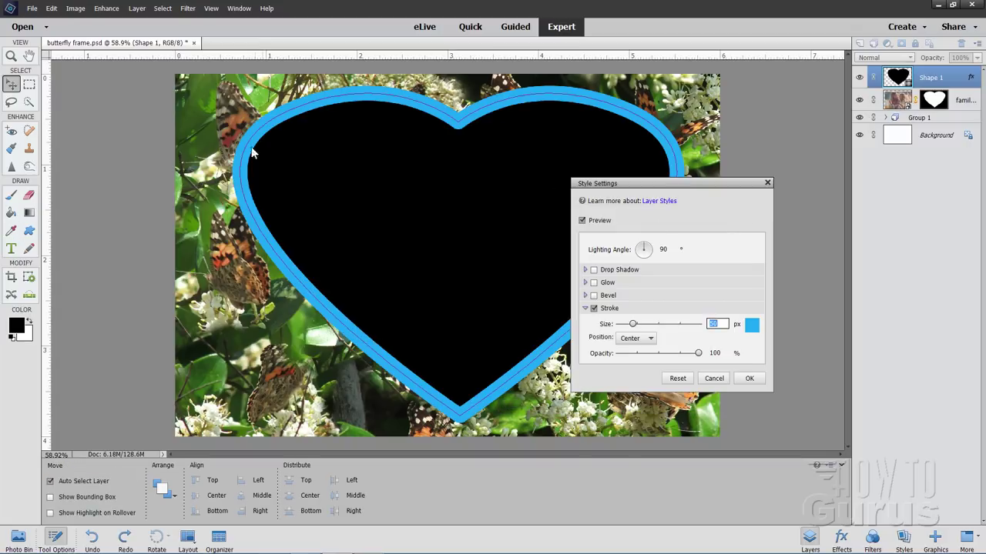
left_click(753, 380)
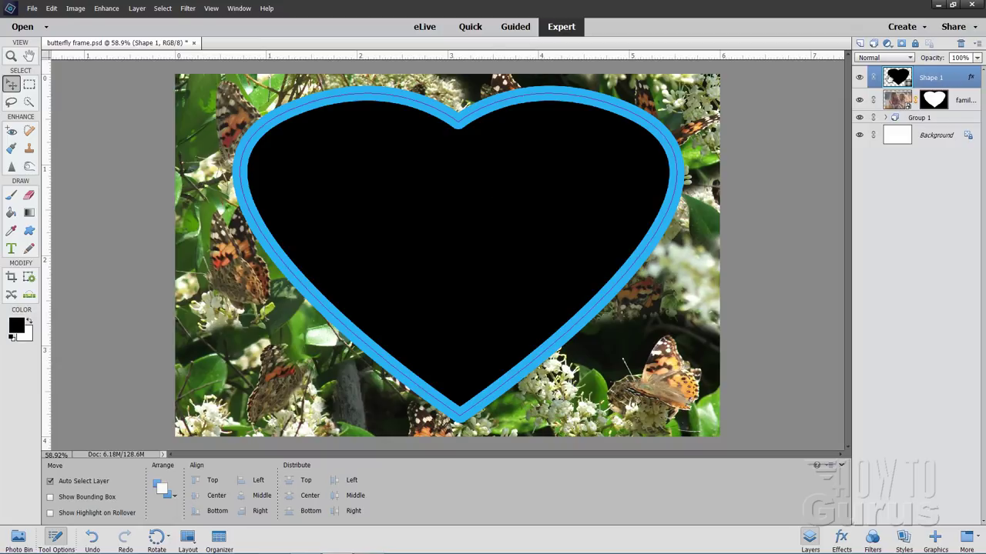
Simplify the Shape 1 layer so the heart and its blue stroke become pixels.
right_click(930, 80)
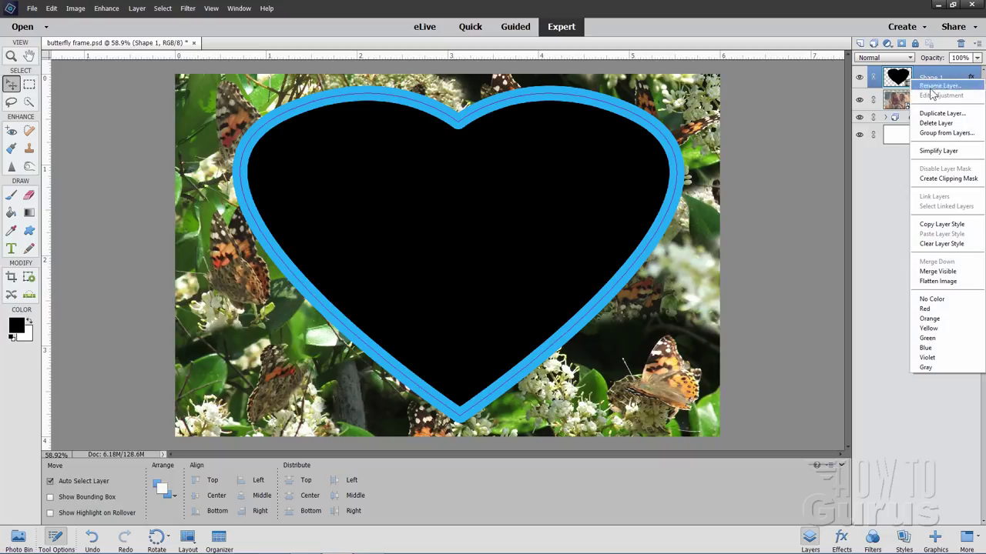
left_click(933, 148)
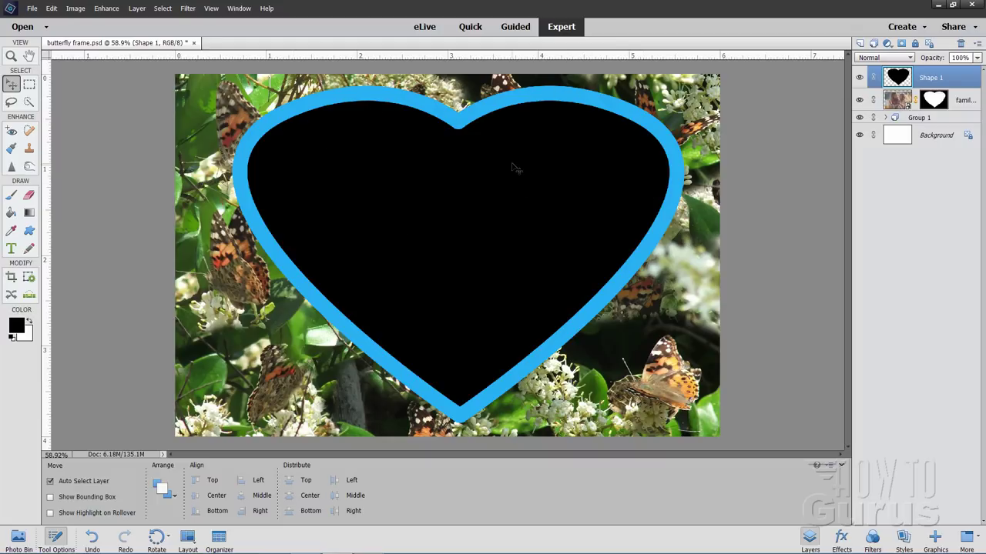
Select everything except the black heart interior using a fresh Magic Wand selection, then Inverse.
left_click(29, 102)
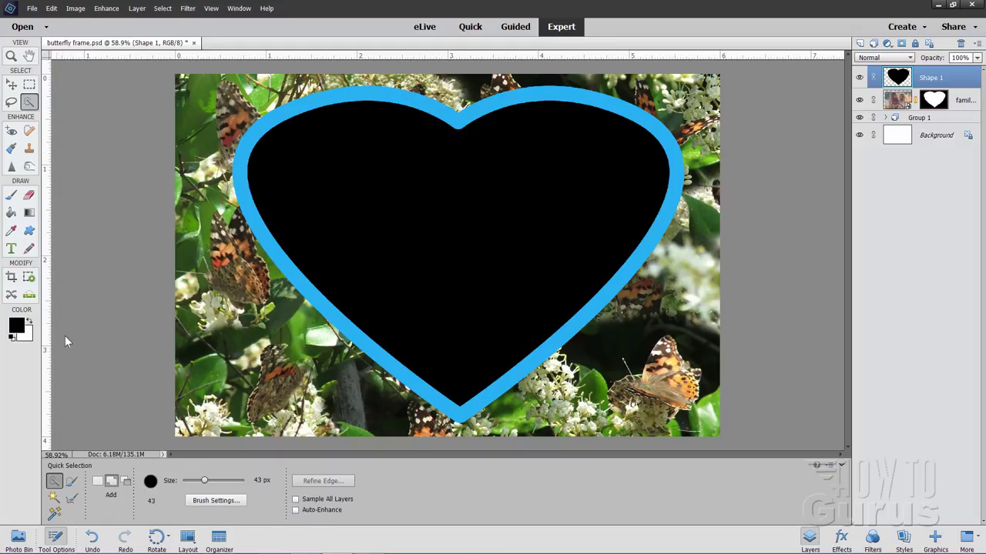
left_click(54, 498)
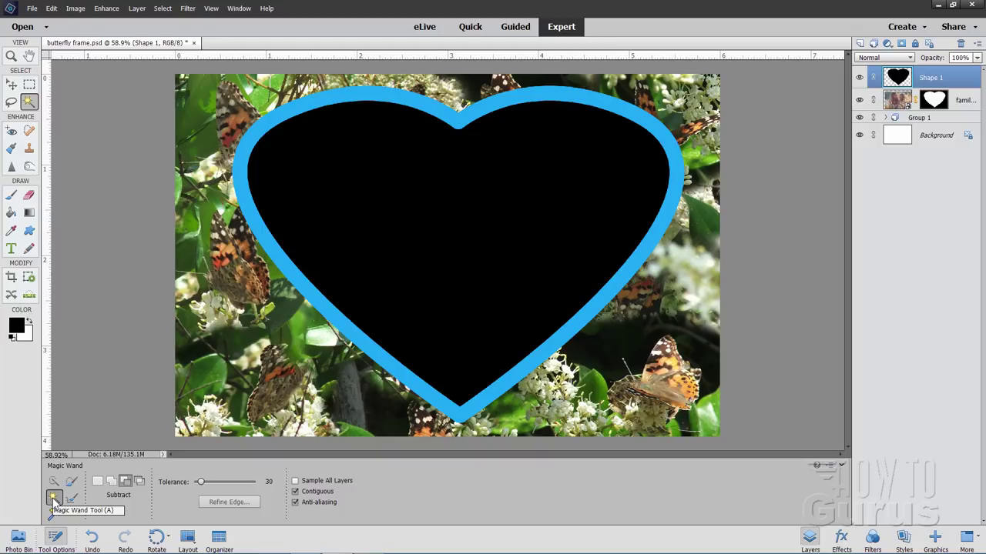
left_click(97, 482)
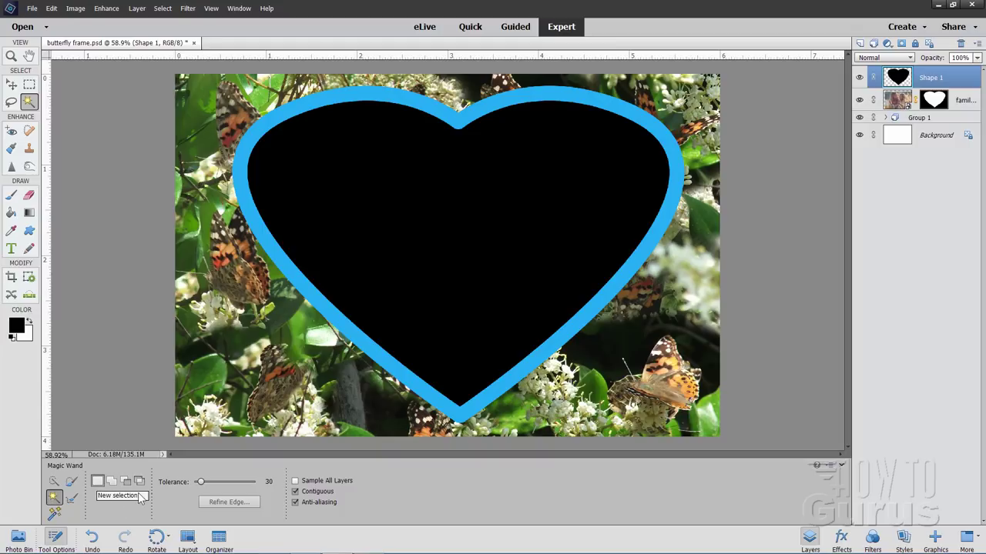
left_click(459, 240)
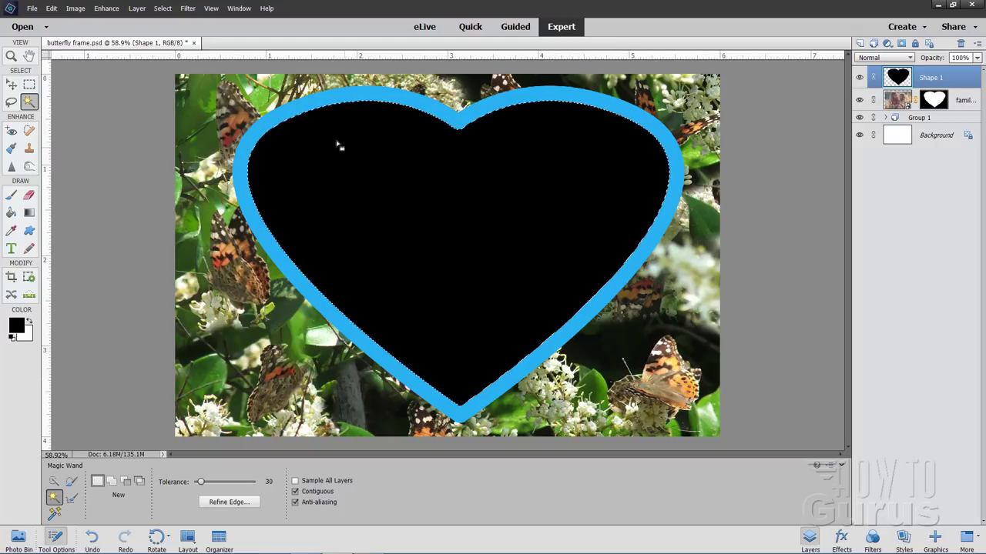
left_click(161, 9)
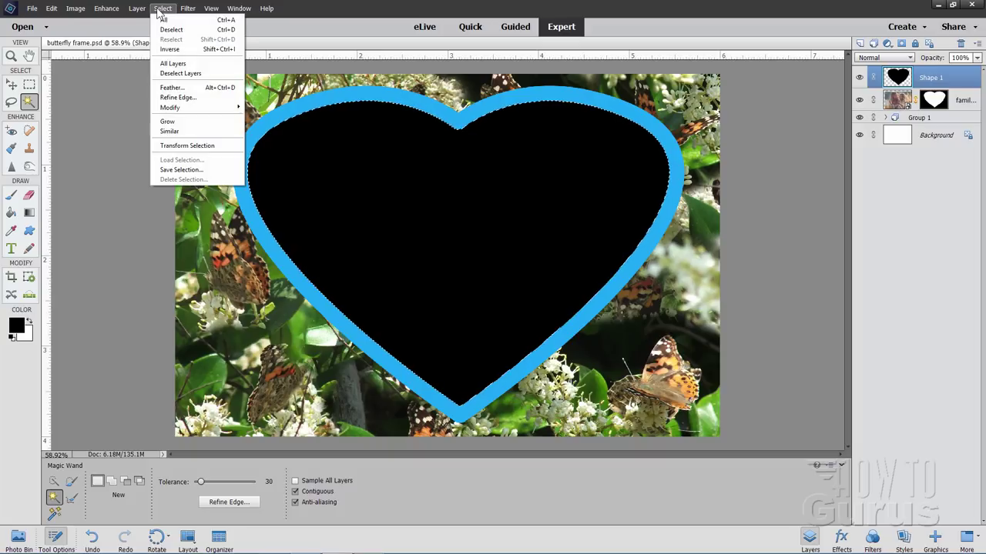
left_click(174, 49)
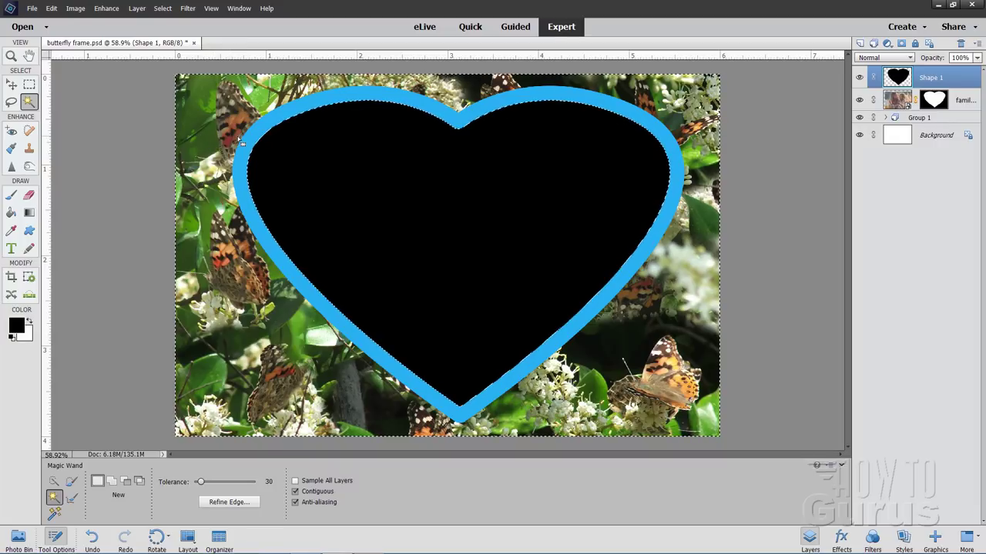
Copy the selected blue border onto a new layer, Layer 1, via Layer Via Copy.
left_click(136, 7)
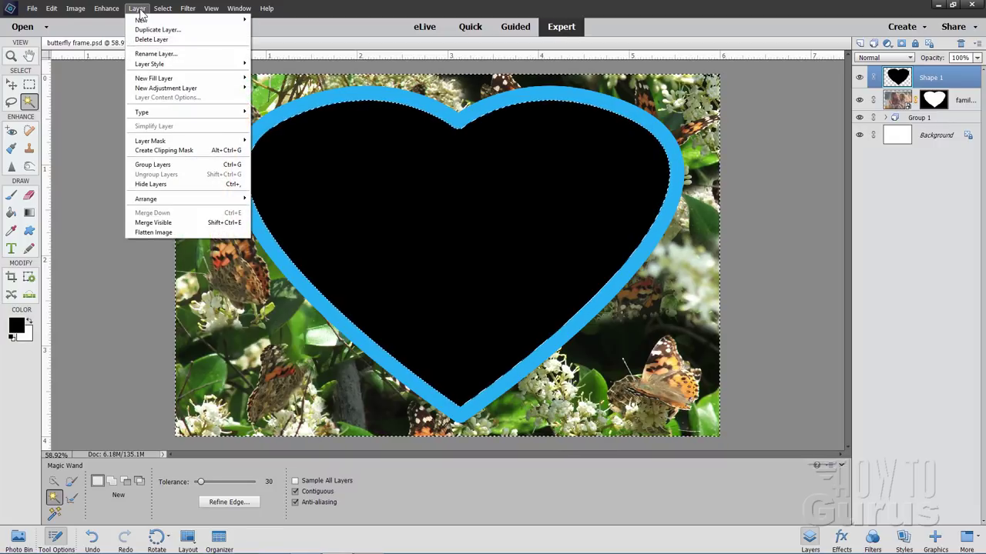
mouse_move(143, 22)
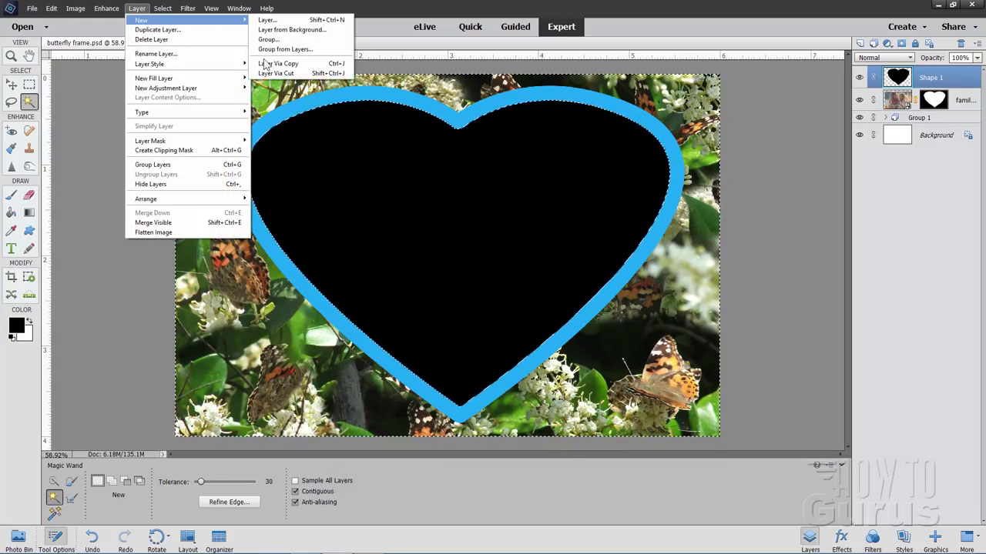
left_click(302, 65)
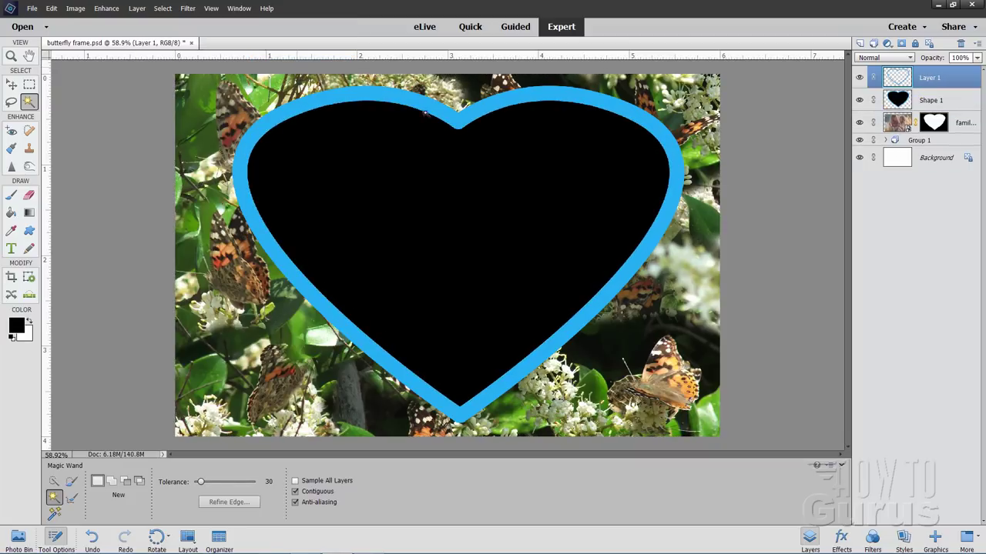
Hide Shape 1 so the photo shows inside the blue ring, and show the Styles panel.
left_click(12, 85)
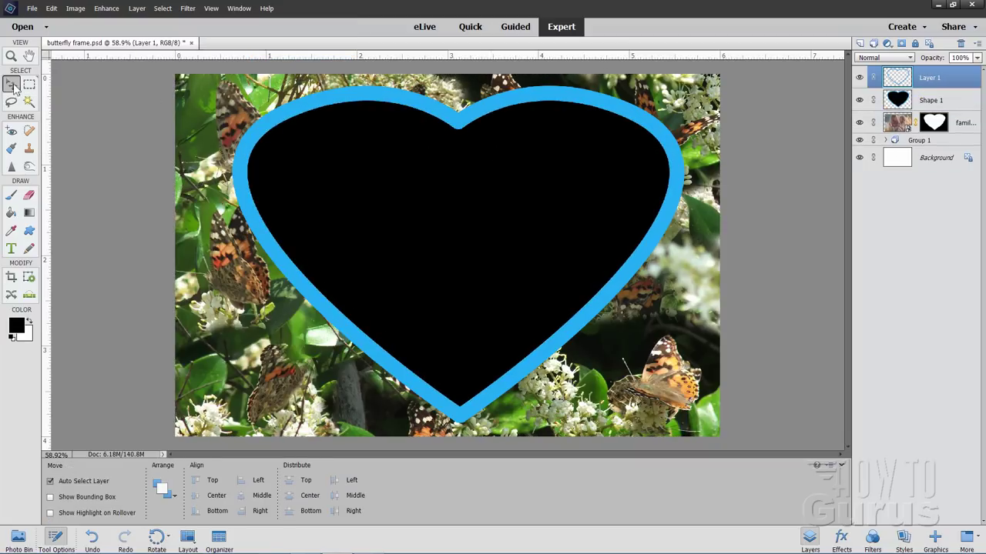
left_click(859, 100)
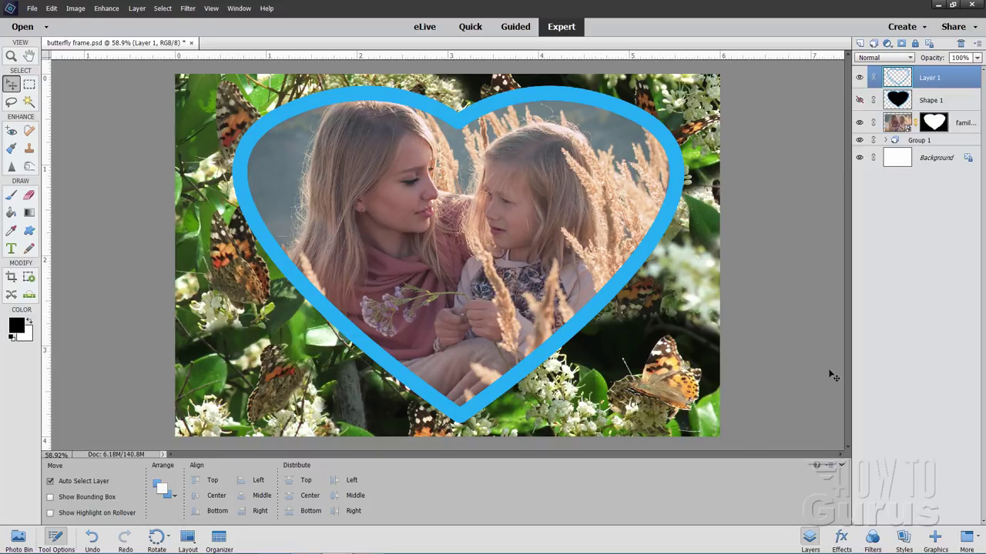
left_click(904, 537)
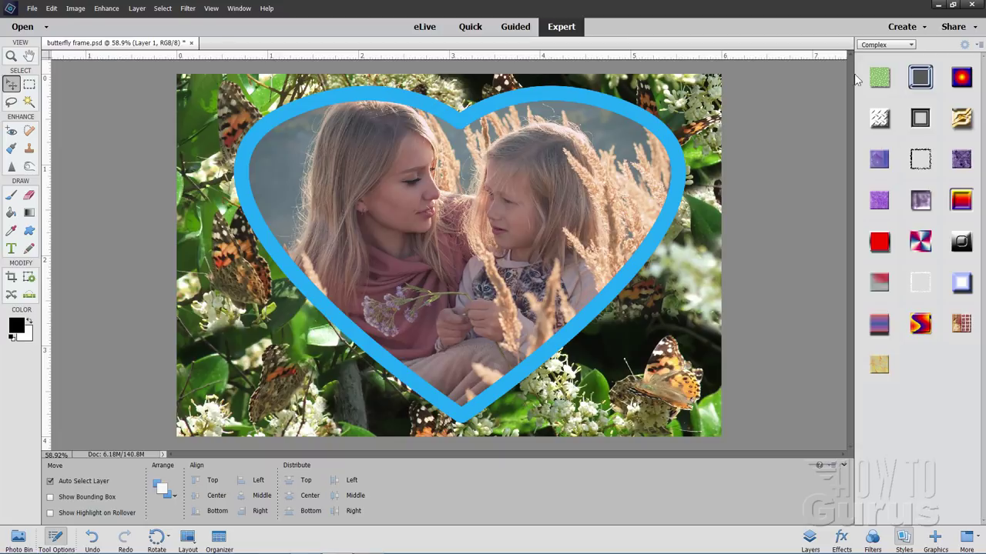
Preview green dotted, metallic chrome and Red, White, Blue Contrast styles on the frame, undoing each.
left_click(880, 80)
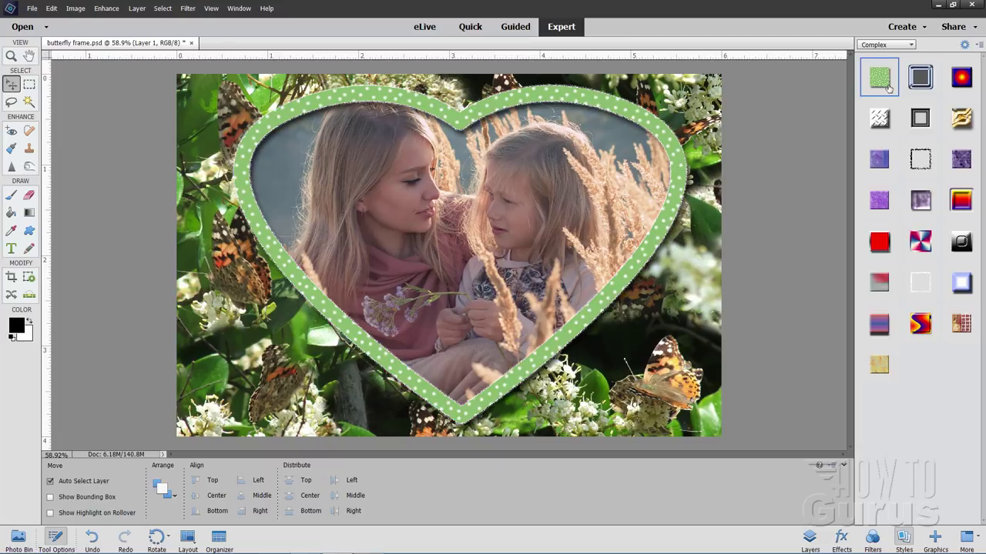
key("ctrl+z")
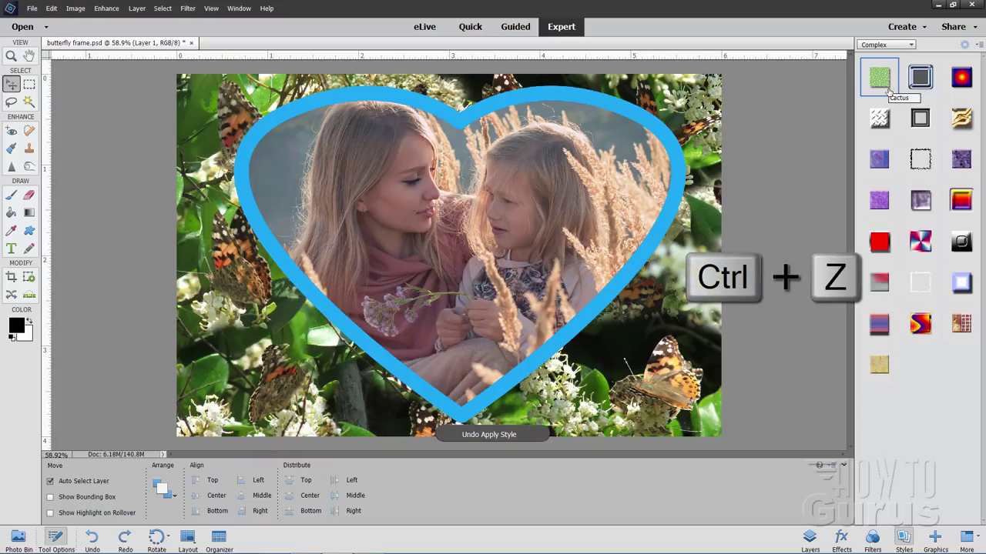
left_click(922, 79)
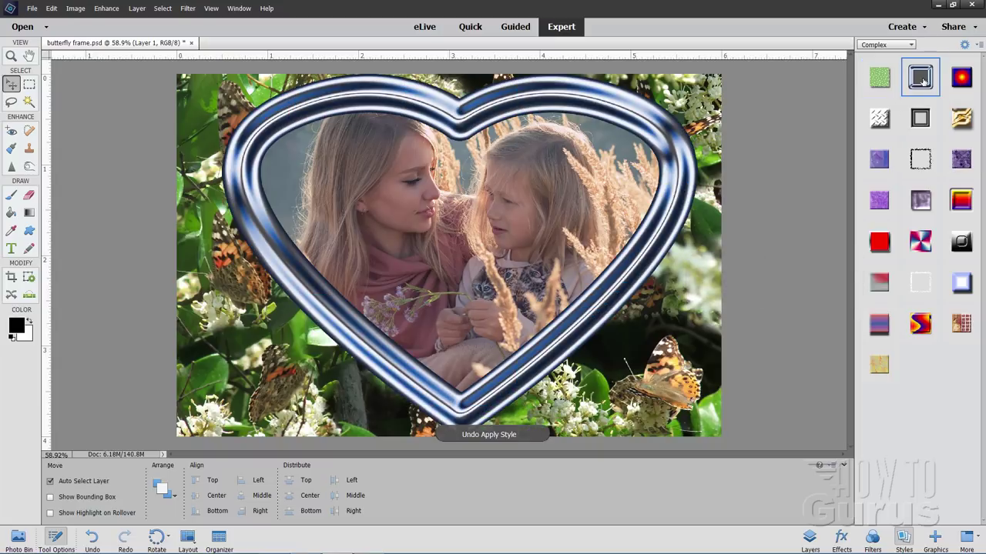
key("ctrl+z")
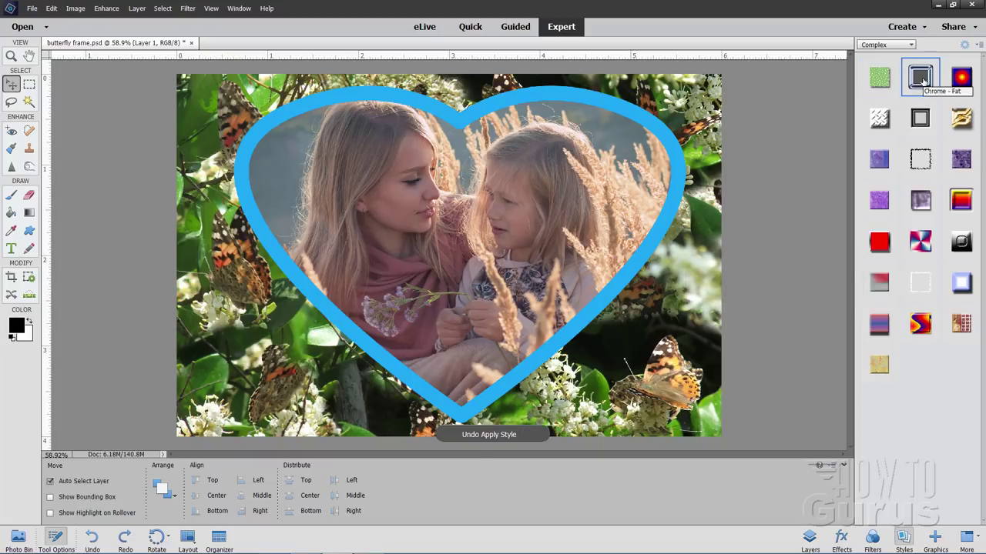
left_click(923, 243)
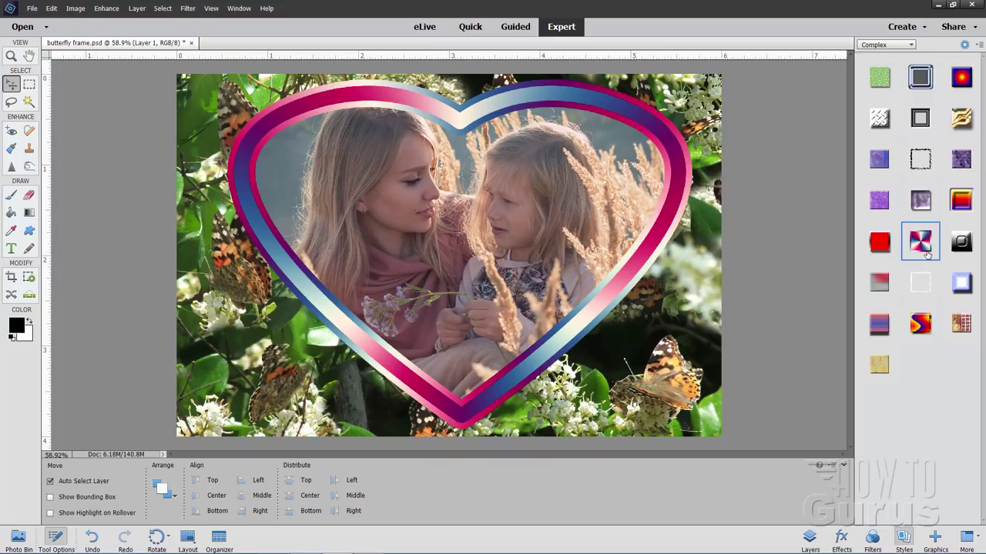
key("ctrl+z")
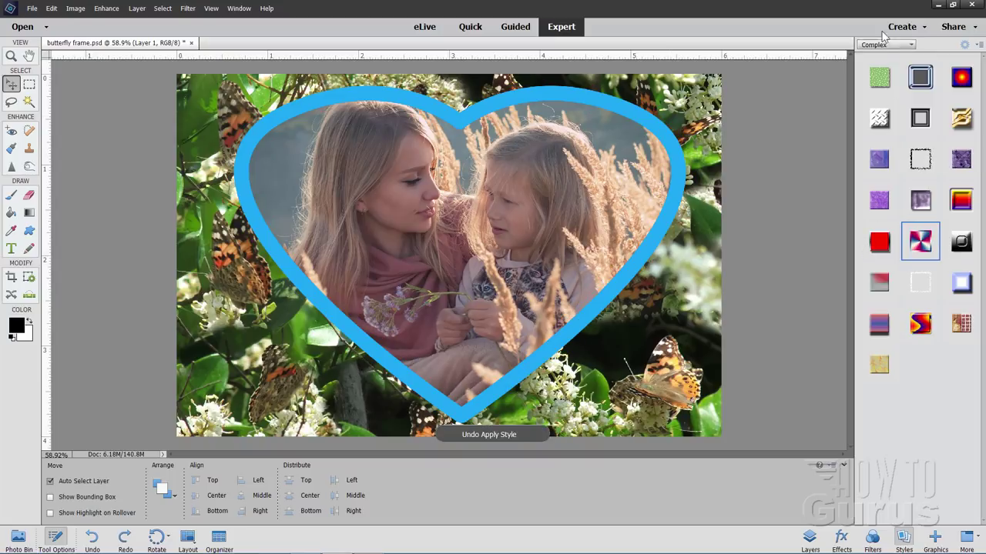
Preview the Wow Plastic dark blue, orange and yellow styles on the heart frame, undoing each.
left_click(883, 46)
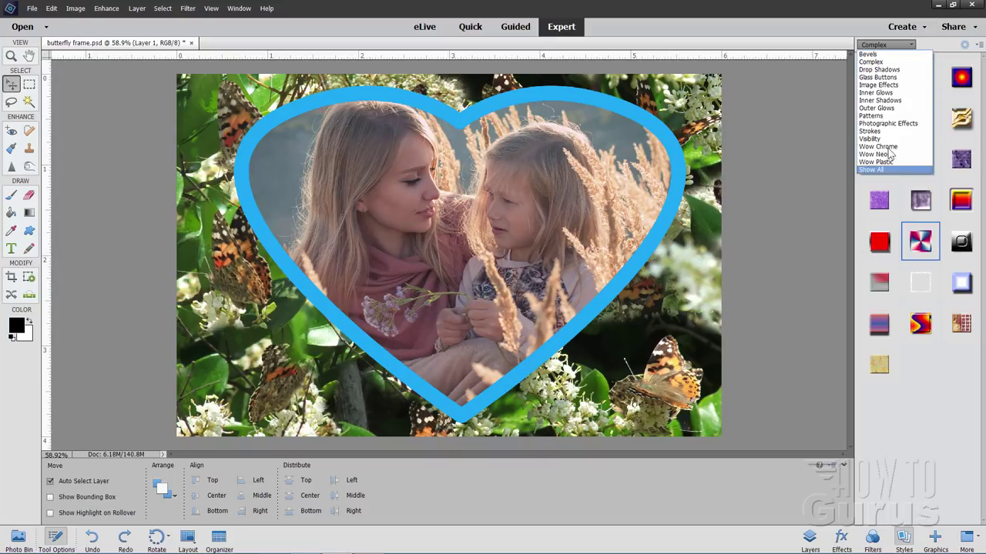
left_click(885, 162)
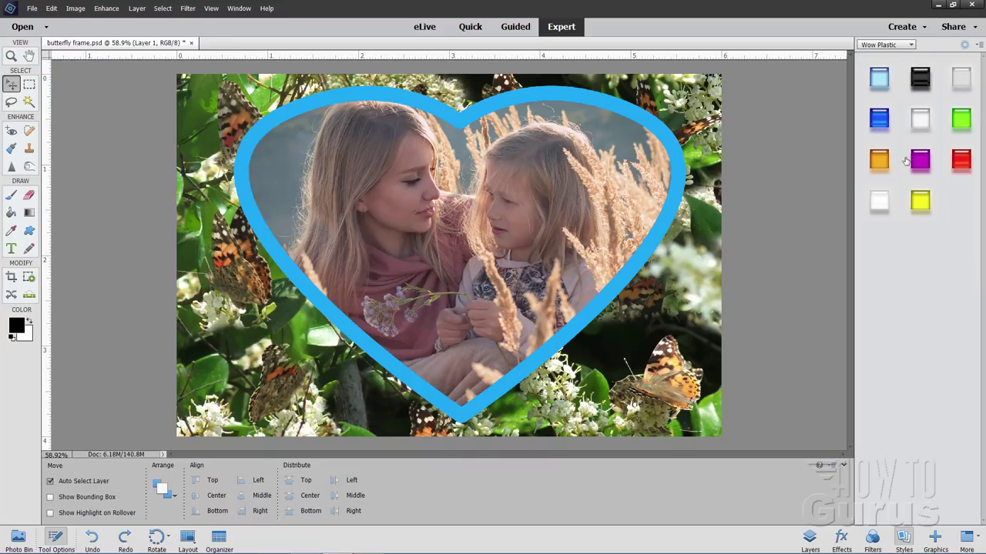
left_click(881, 120)
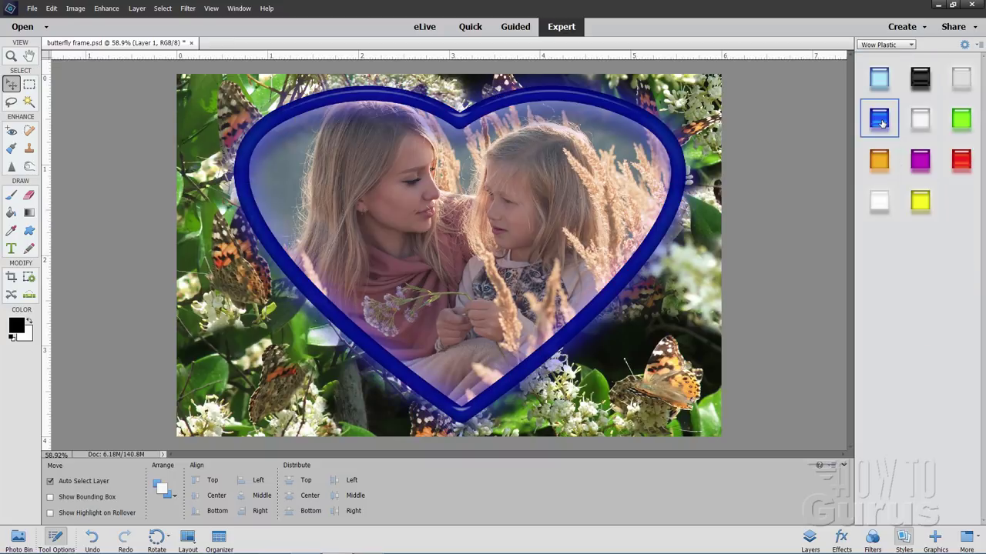
key("ctrl+z")
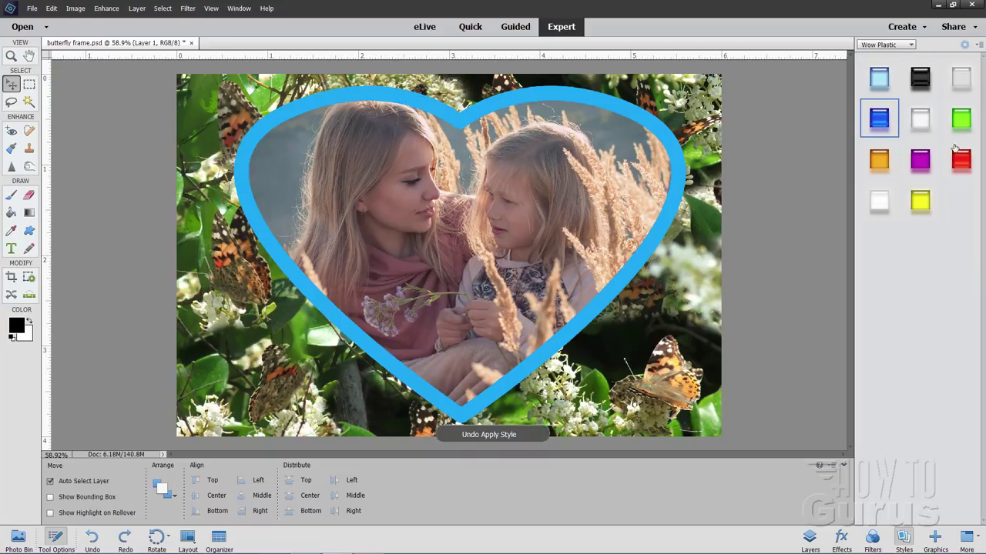
left_click(881, 160)
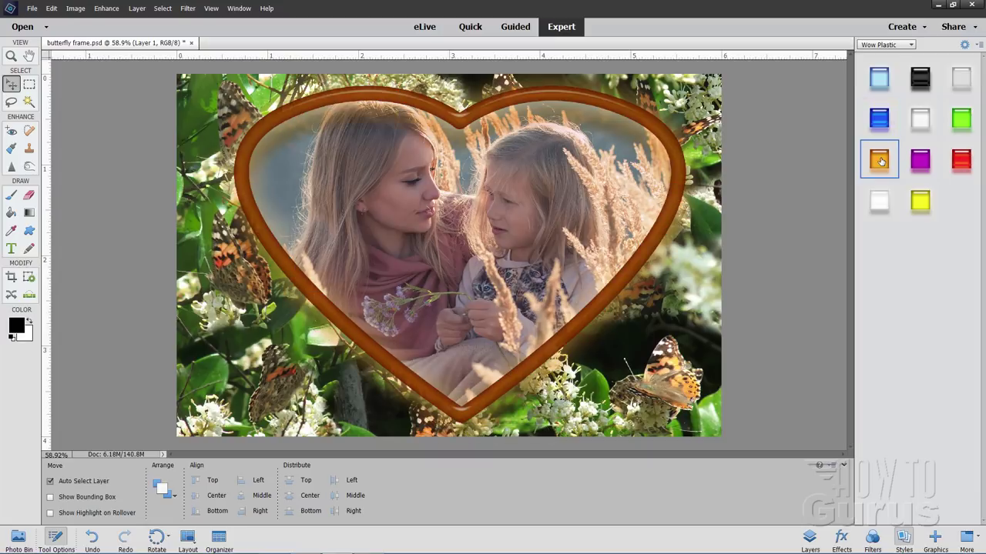
key("ctrl+z")
left_click(924, 202)
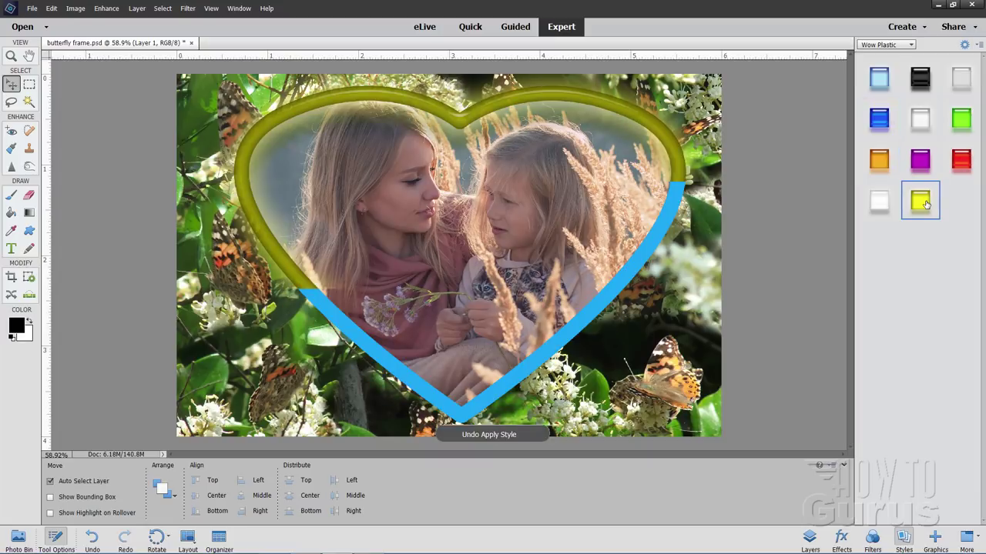
key("ctrl+z")
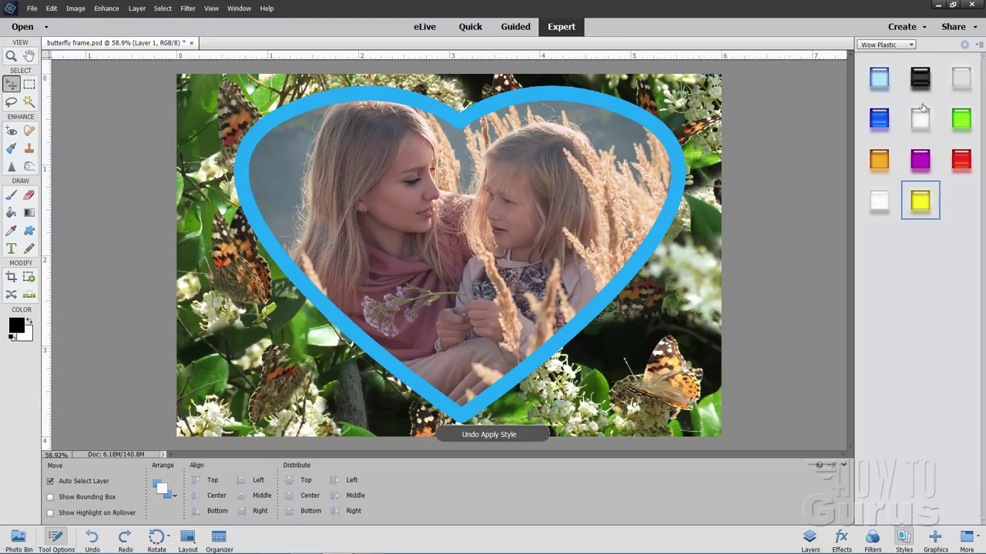
Preview the Wow Neon green glow, undo it, and switch the styles category to Complex.
left_click(891, 45)
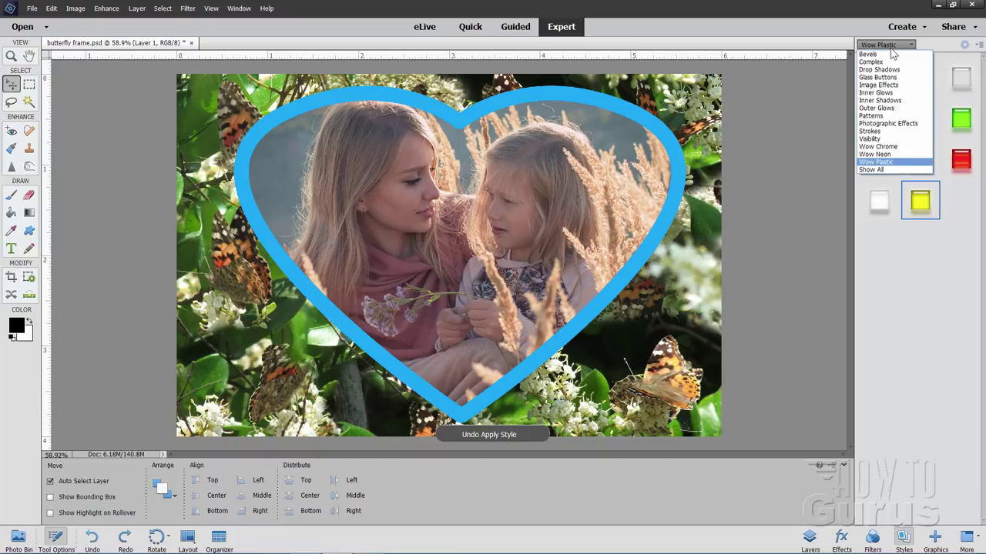
left_click(893, 154)
left_click(885, 123)
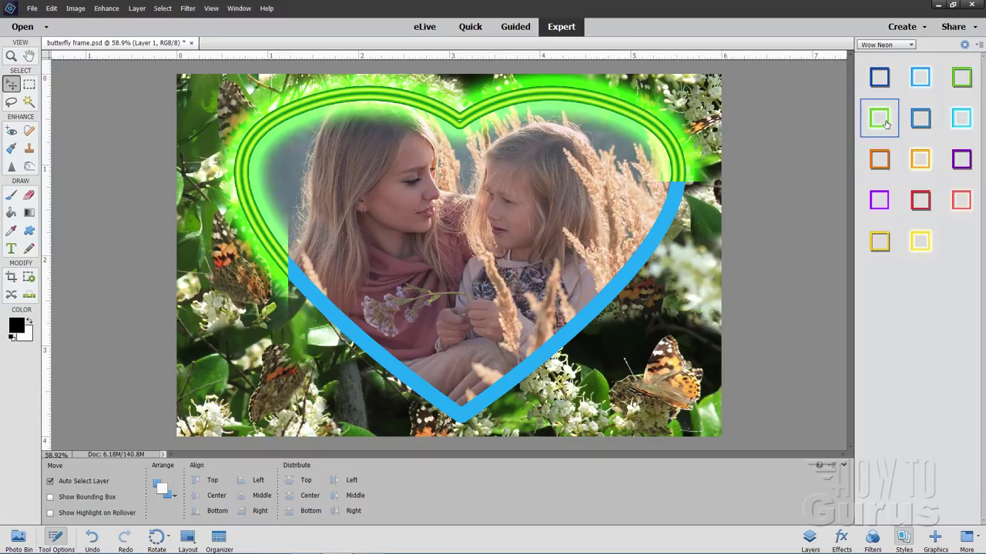
key("ctrl+z")
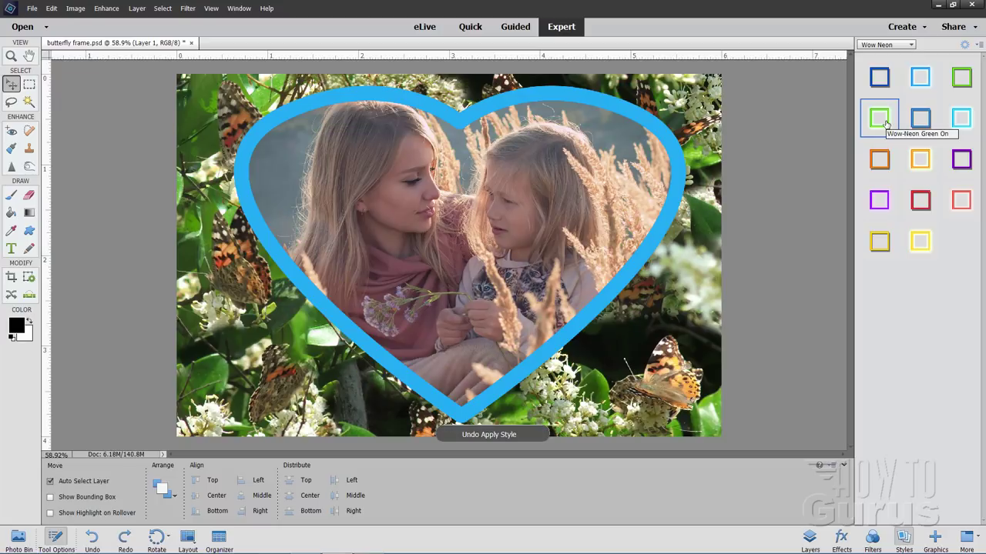
left_click(886, 44)
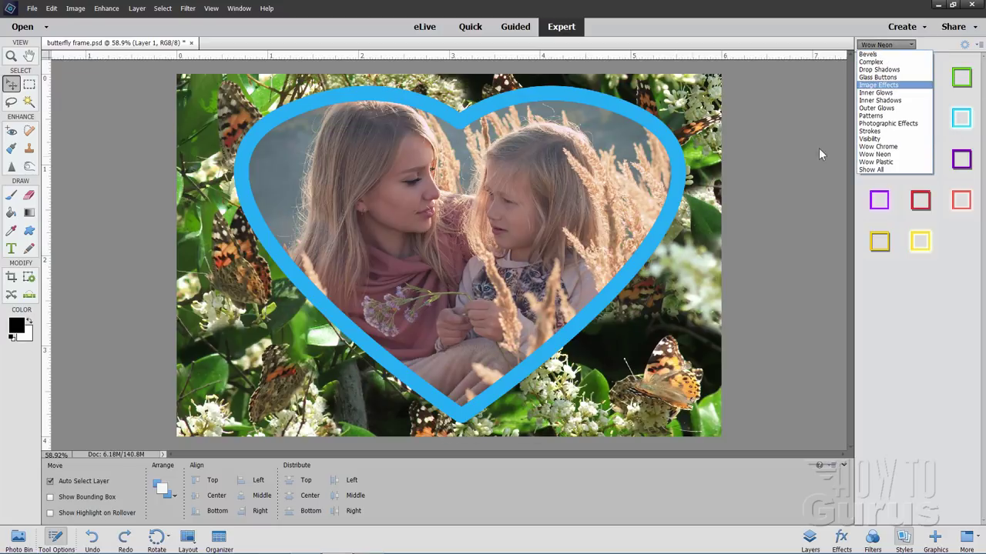
left_click(881, 63)
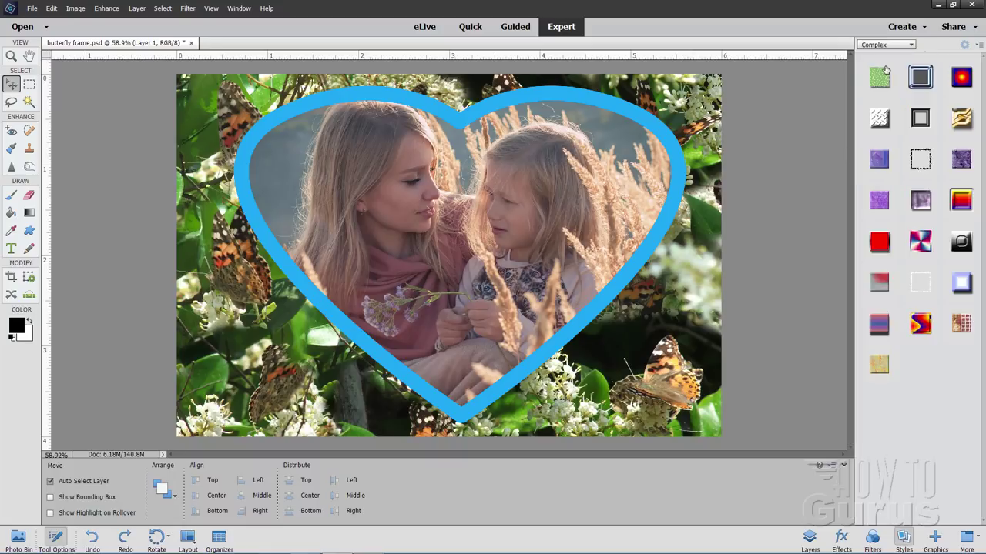
Apply the pink-blue gradient Complex style to Layer 1, then select the family photo layer.
left_click(920, 243)
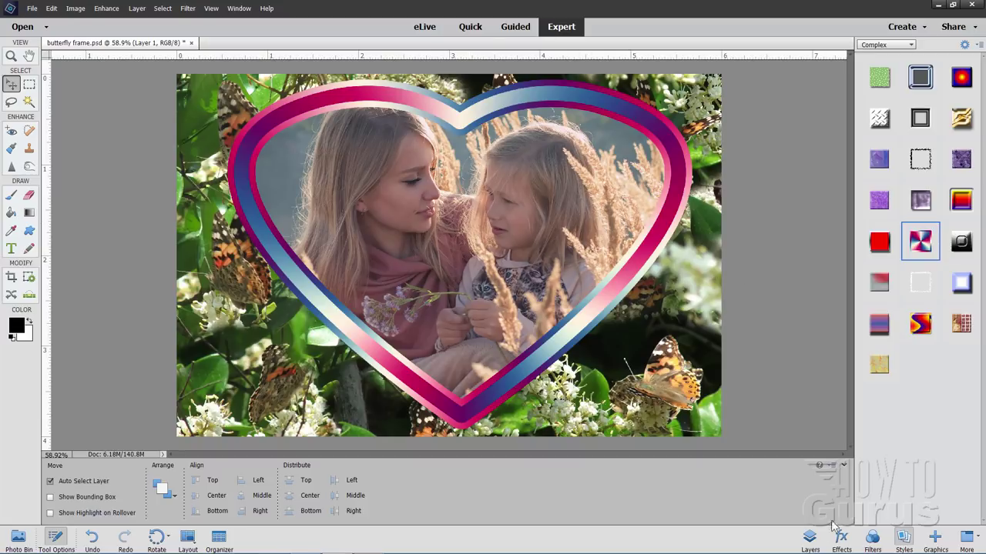
left_click(810, 537)
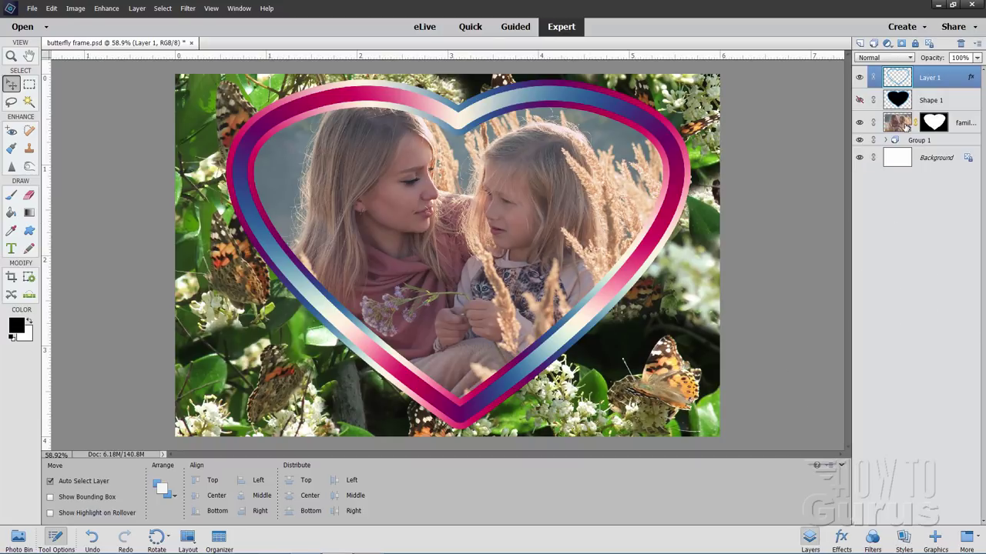
left_click(901, 124)
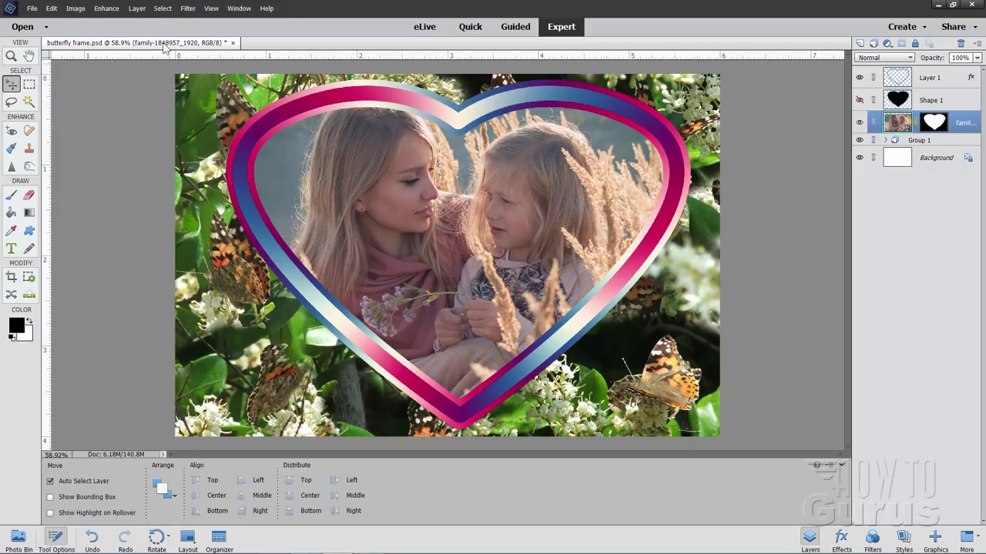
Add a Levels adjustment layer clipped to the family photo layer.
left_click(137, 9)
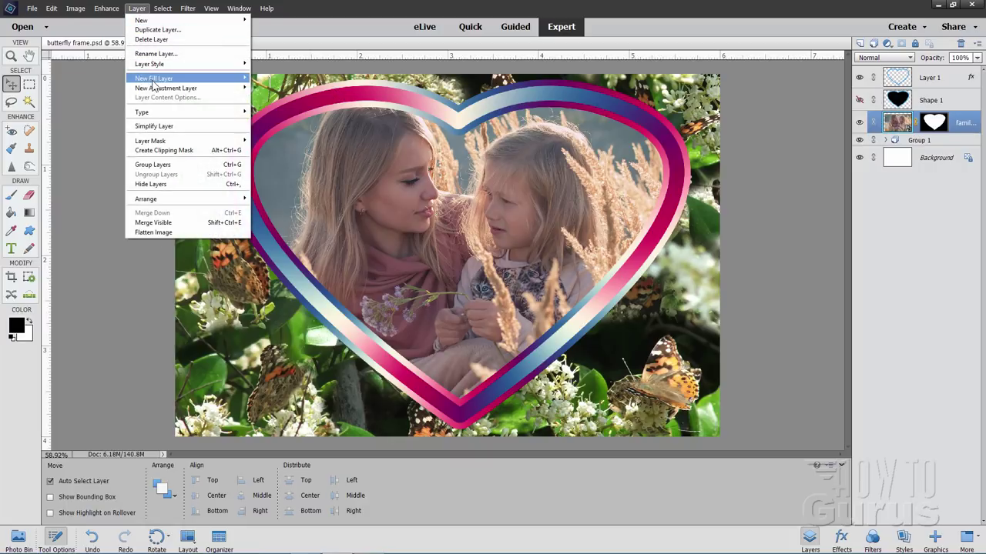
mouse_move(157, 88)
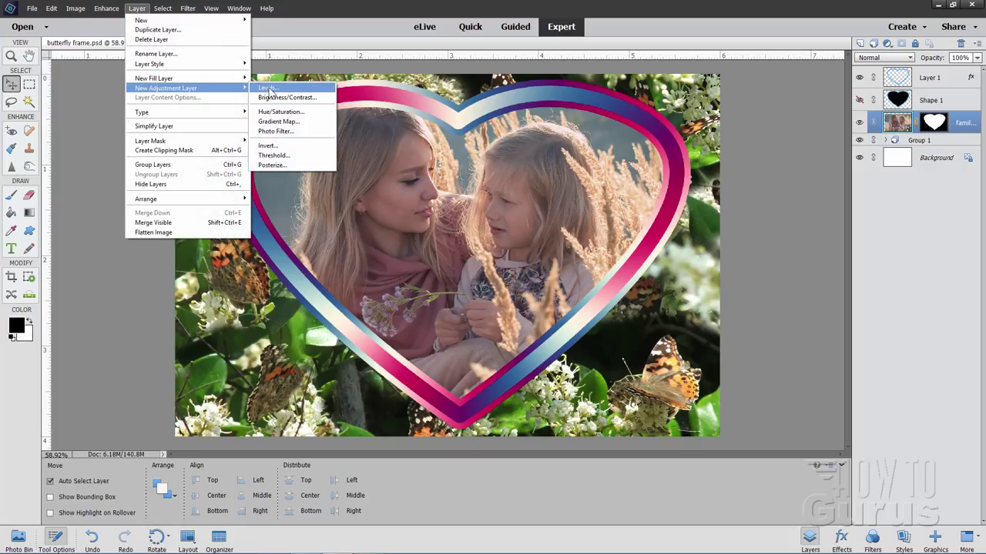
left_click(270, 89)
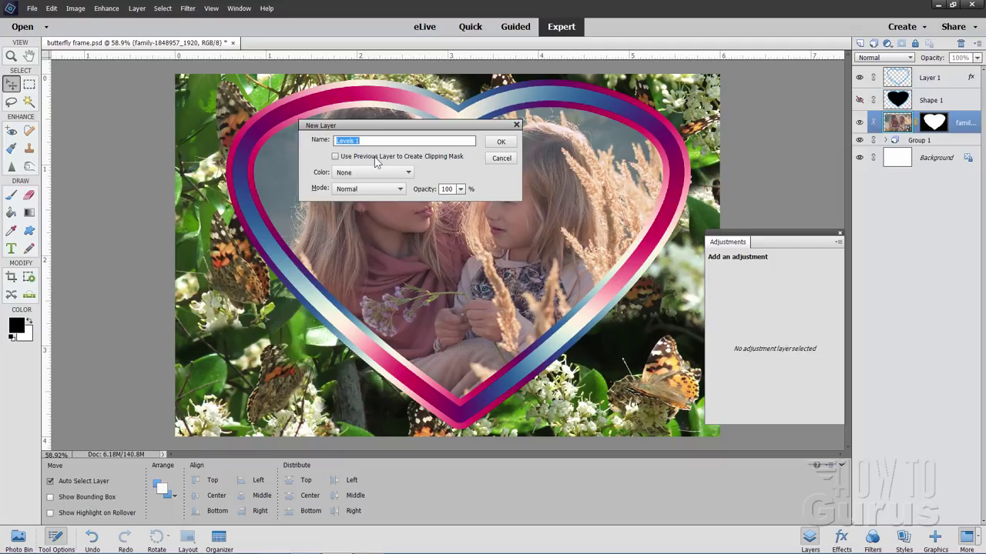
left_click(336, 156)
left_click(500, 142)
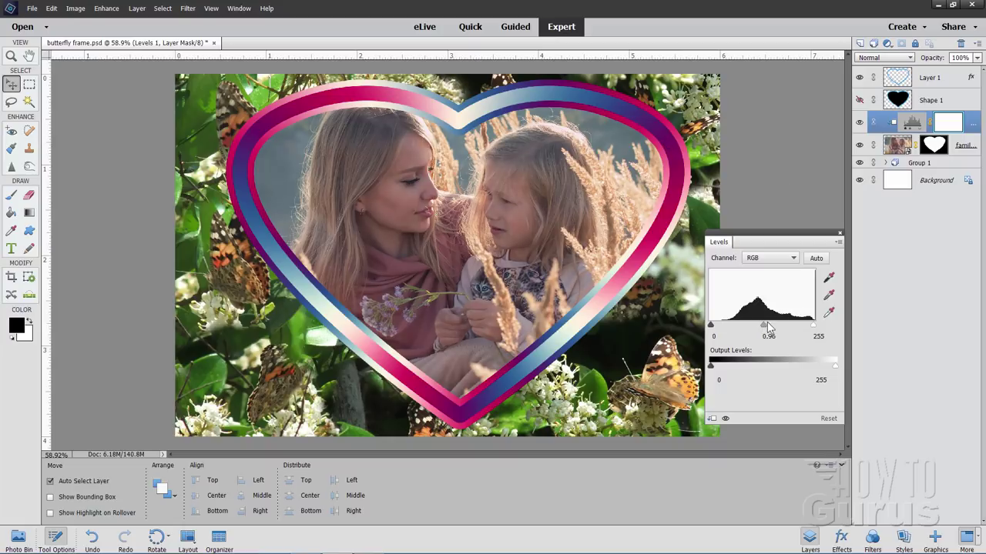
Set the Levels input sliders to 52, 1.45 and 215.
left_click_drag(767, 322, 770, 321)
left_click_drag(711, 325, 729, 327)
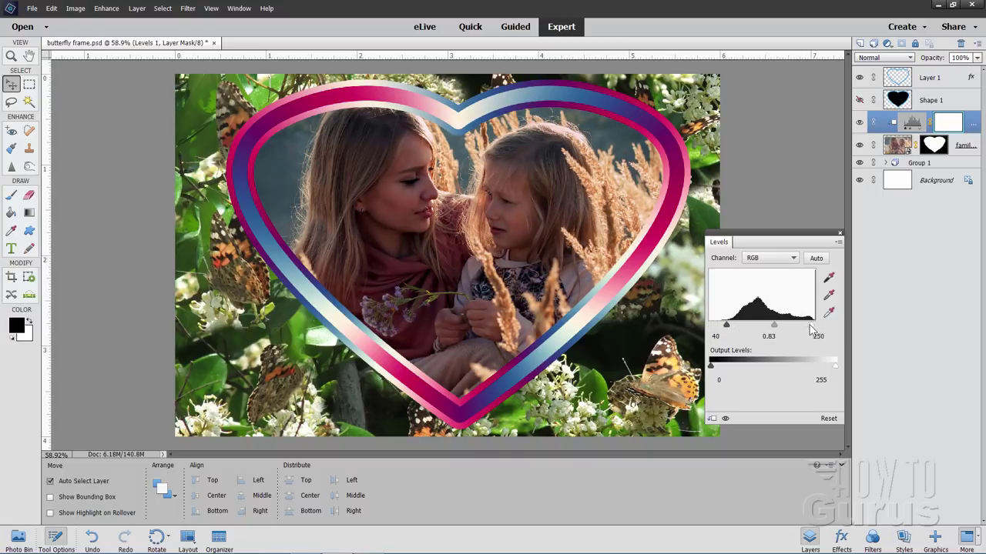
left_click_drag(811, 329, 756, 323)
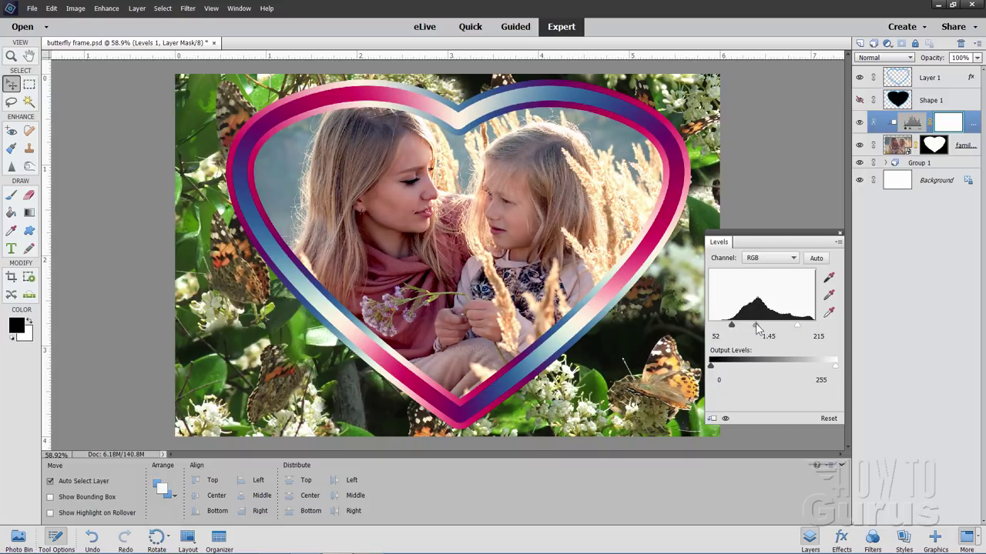
left_click(839, 234)
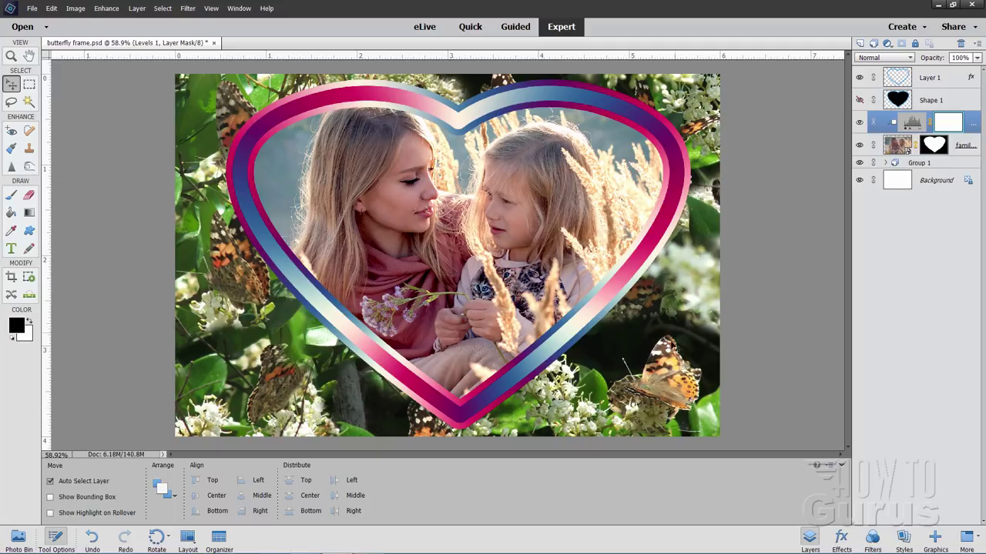
left_click(886, 163)
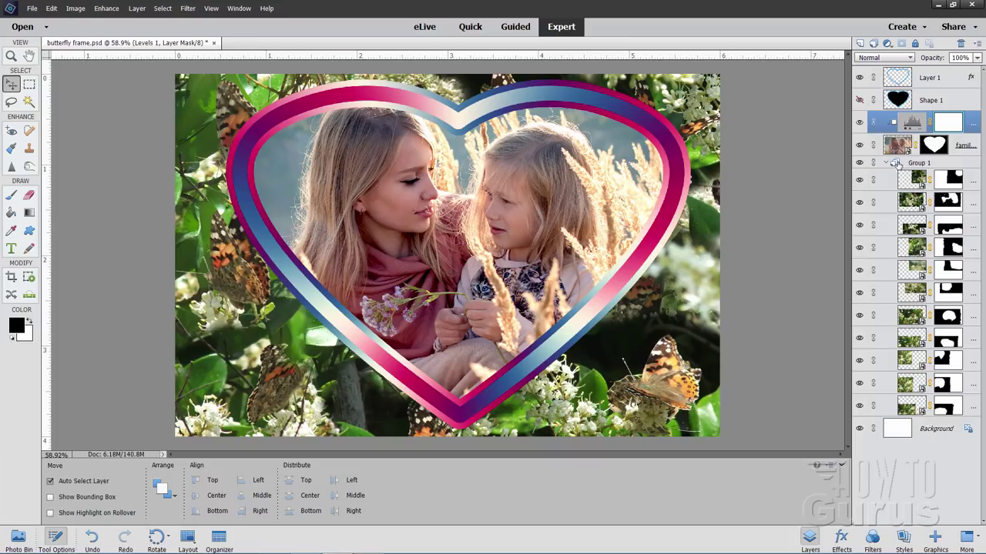
left_click(887, 165)
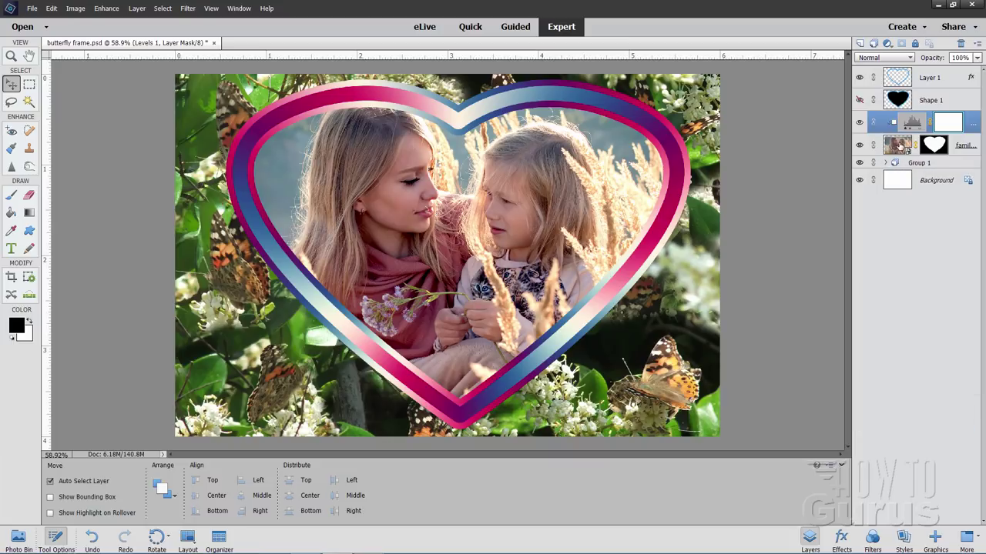